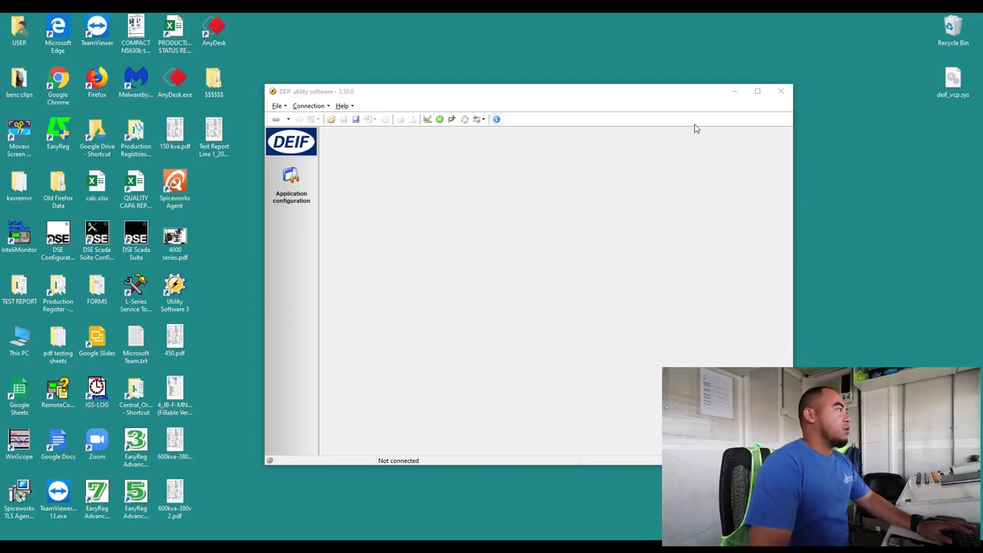
Maximize the window and connect to the DEIF ML2 MKII Series controller via USB service port on COM3
left_click(757, 92)
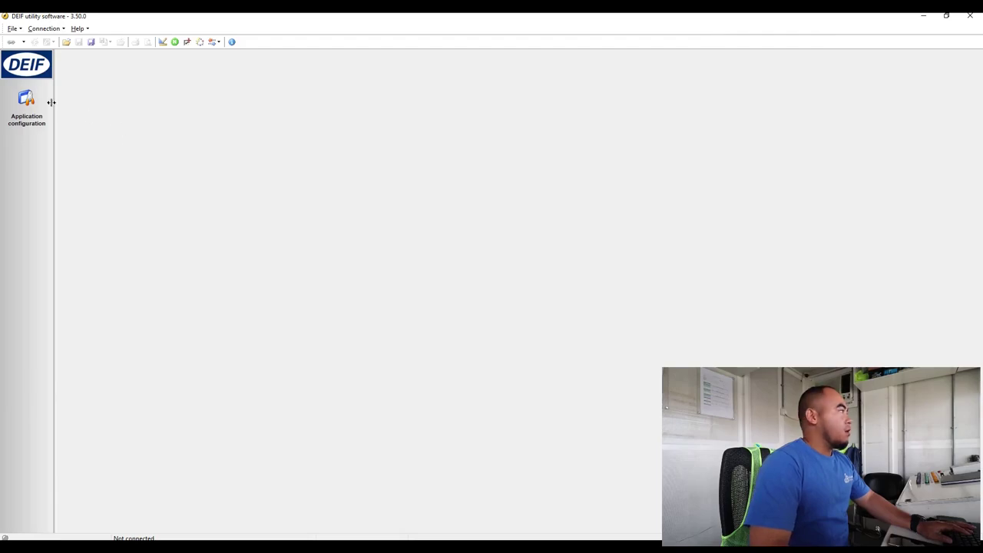
left_click(18, 31)
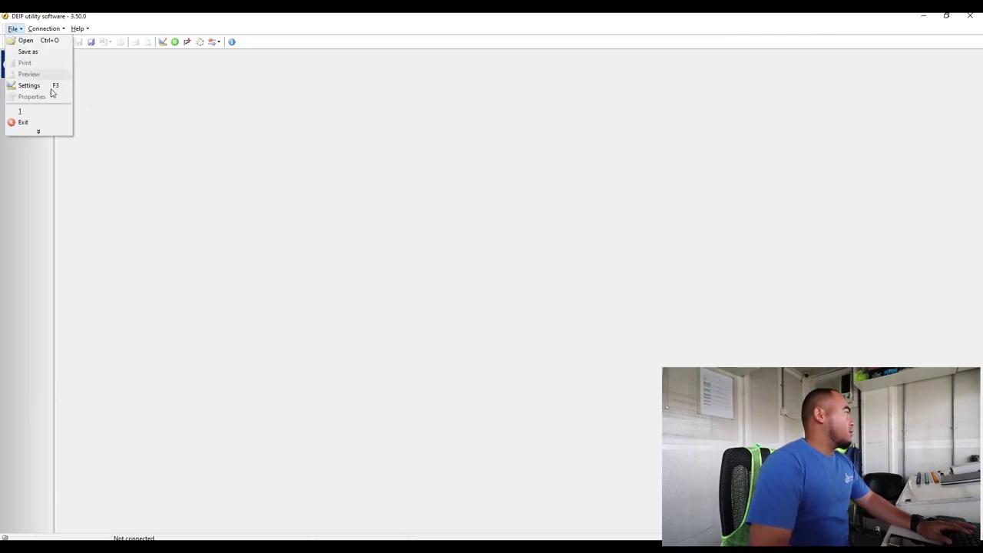
left_click(95, 97)
left_click(24, 42)
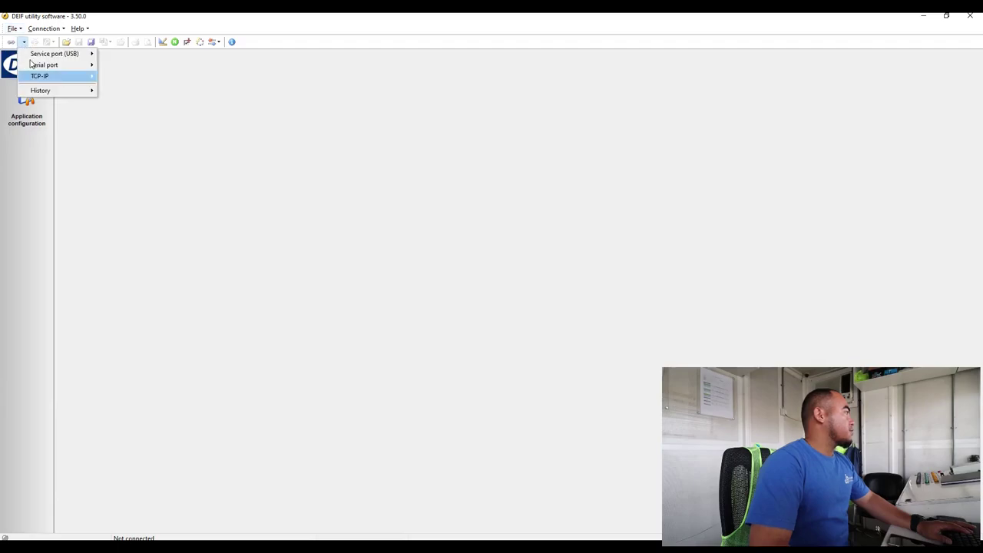
mouse_move(63, 59)
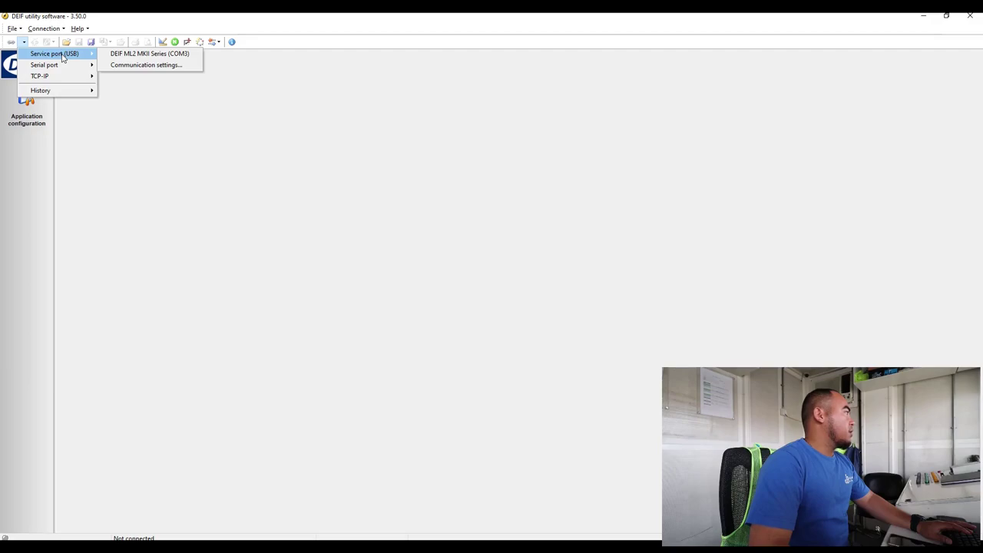
left_click(151, 56)
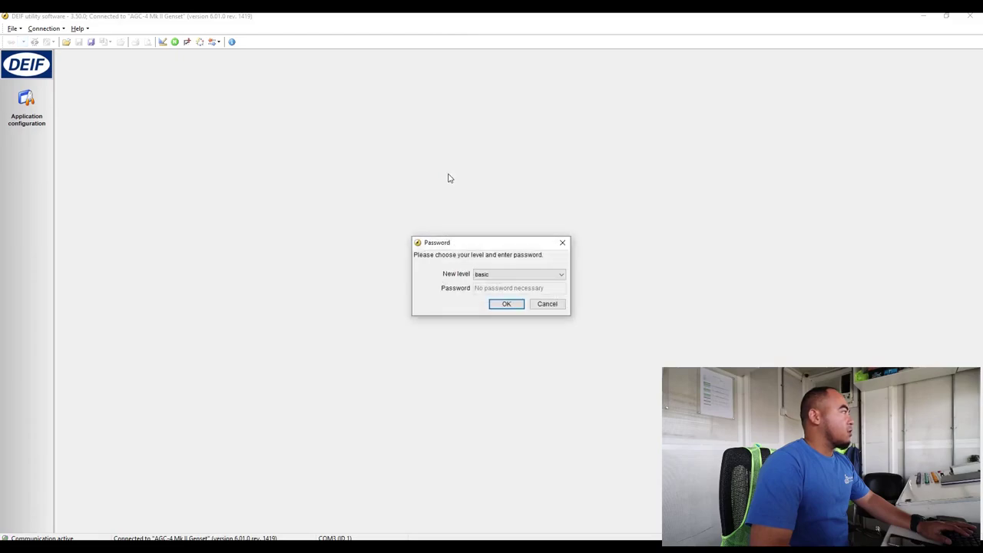
Set the access level to master and log in with the master password
left_click(561, 275)
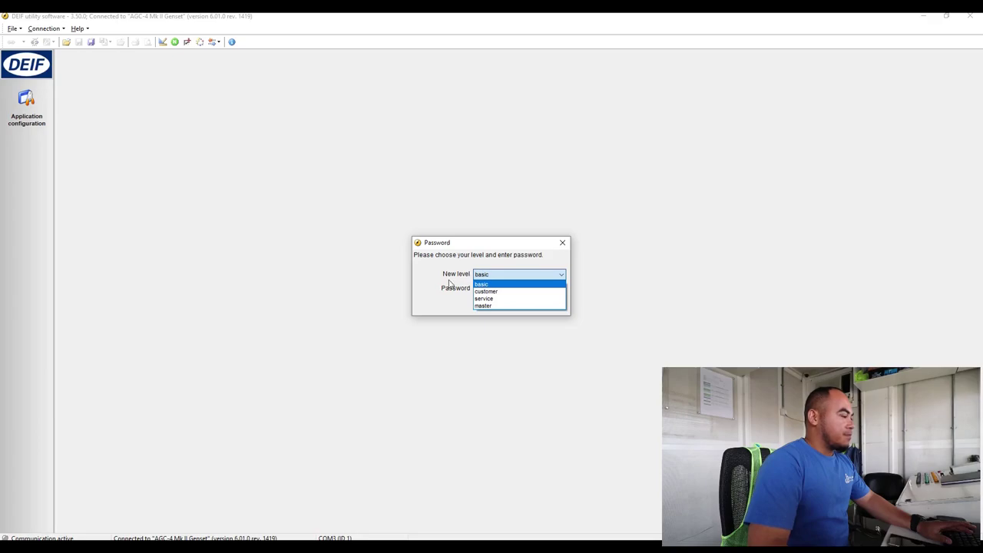
left_click(487, 306)
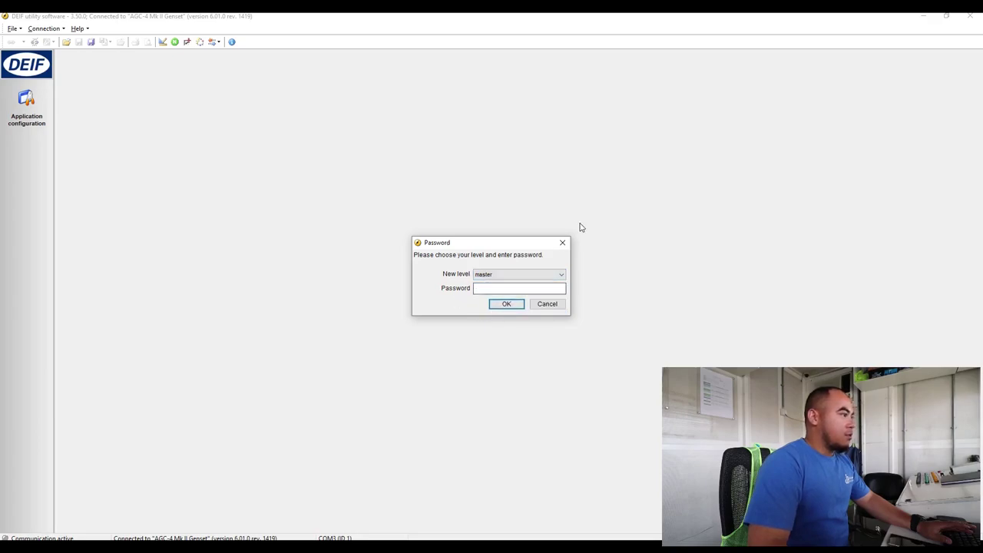
left_click(561, 278)
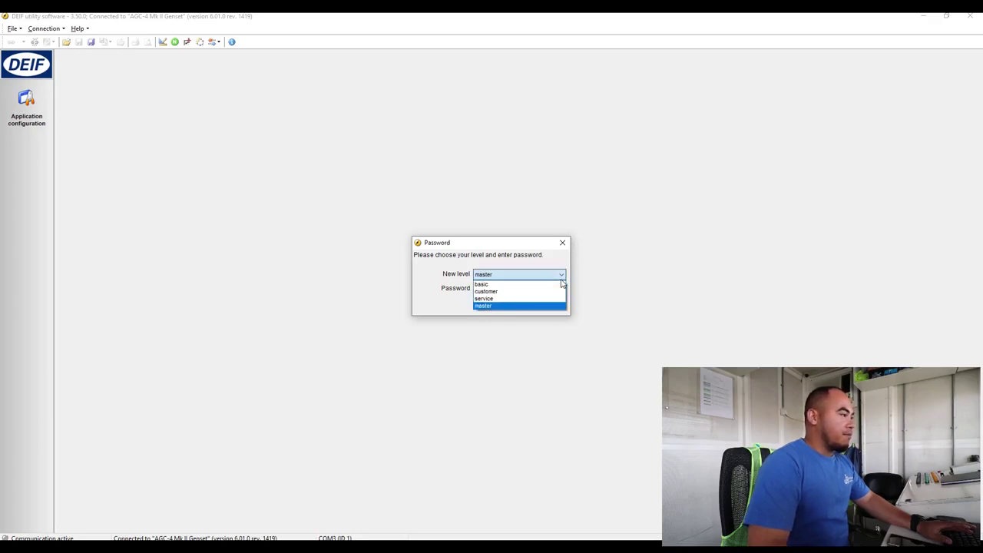
left_click(491, 306)
left_click(511, 290)
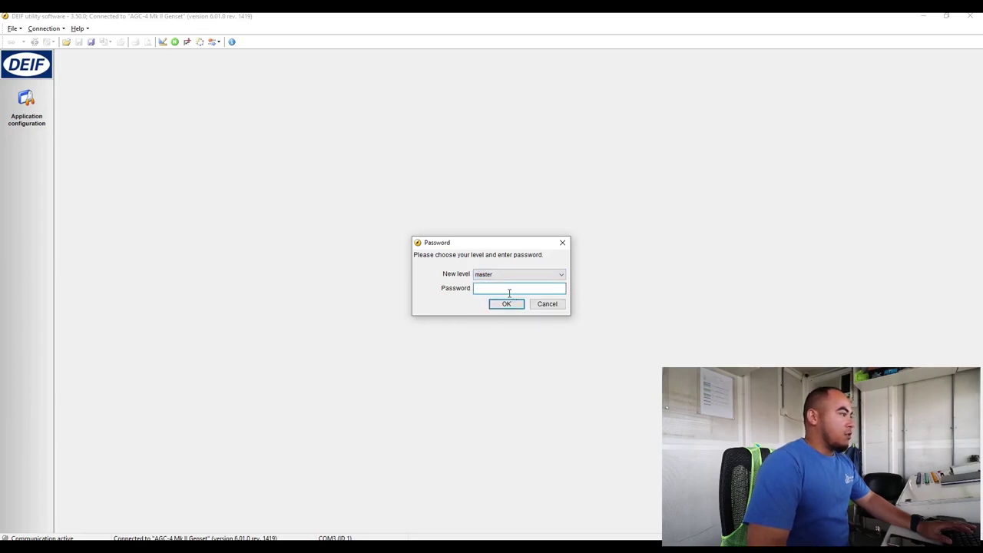
key("Return")
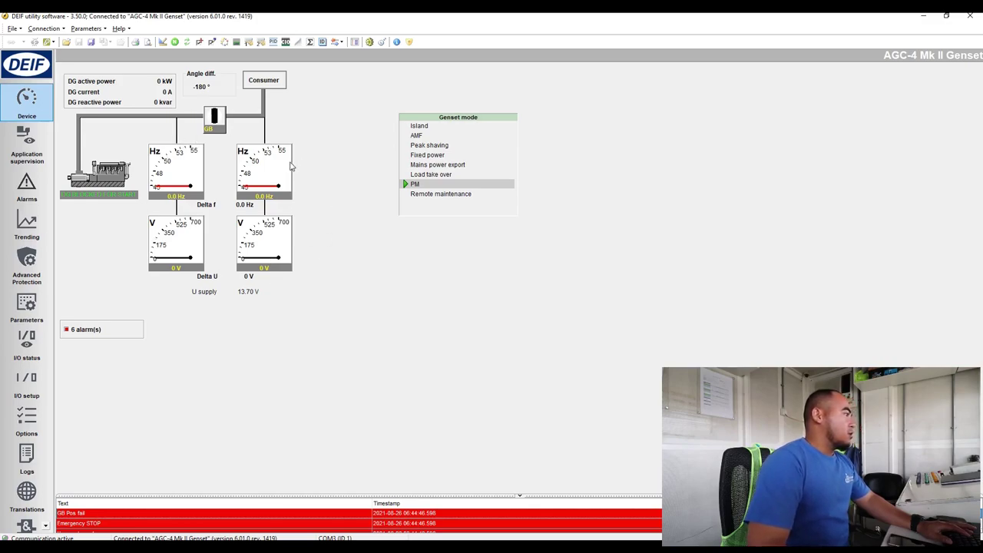
Show the Device page with the genset's meters, modes and active GB Pos fail and Emergency STOP alarms
left_click(29, 107)
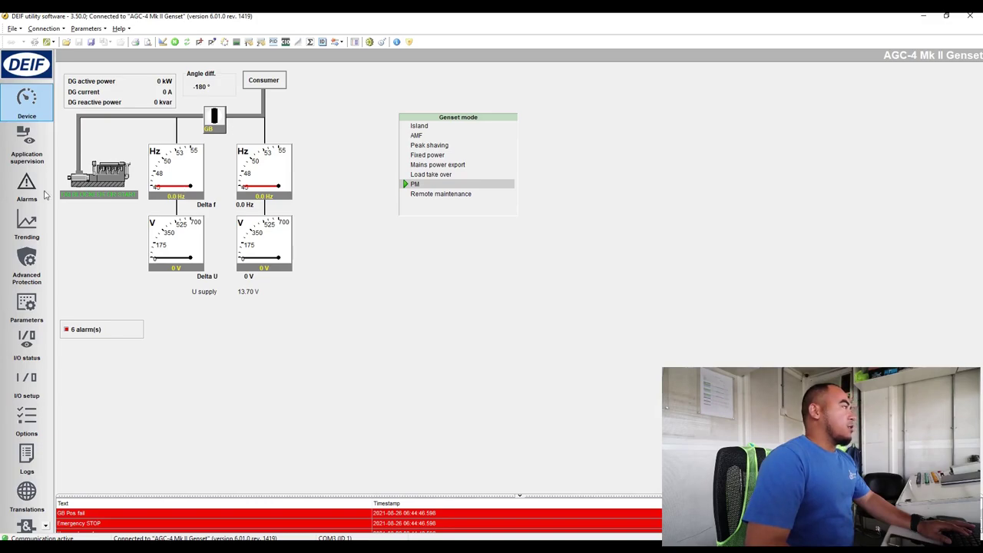
View the Application supervision diagram, then list the six active alarms on the Alarms page
left_click(12, 159)
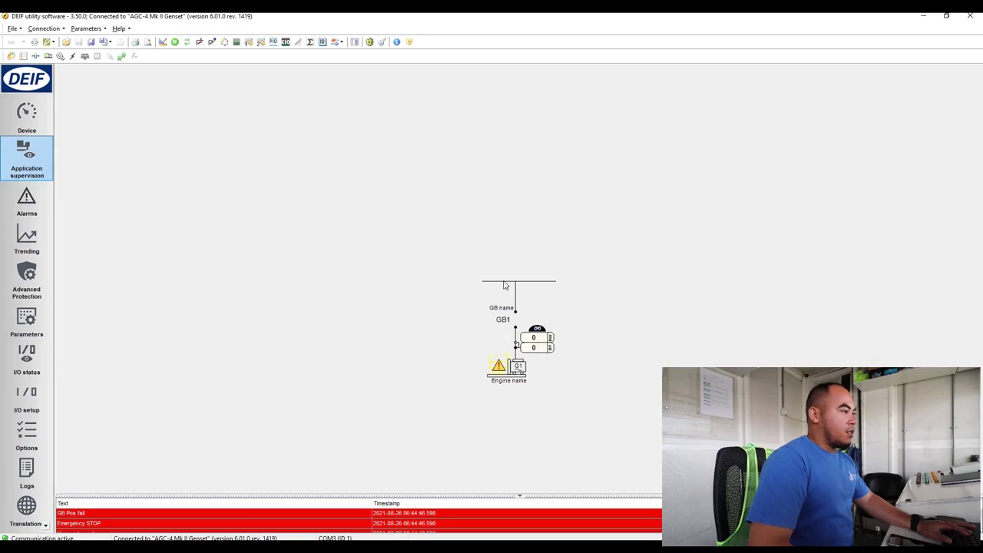
left_click(26, 202)
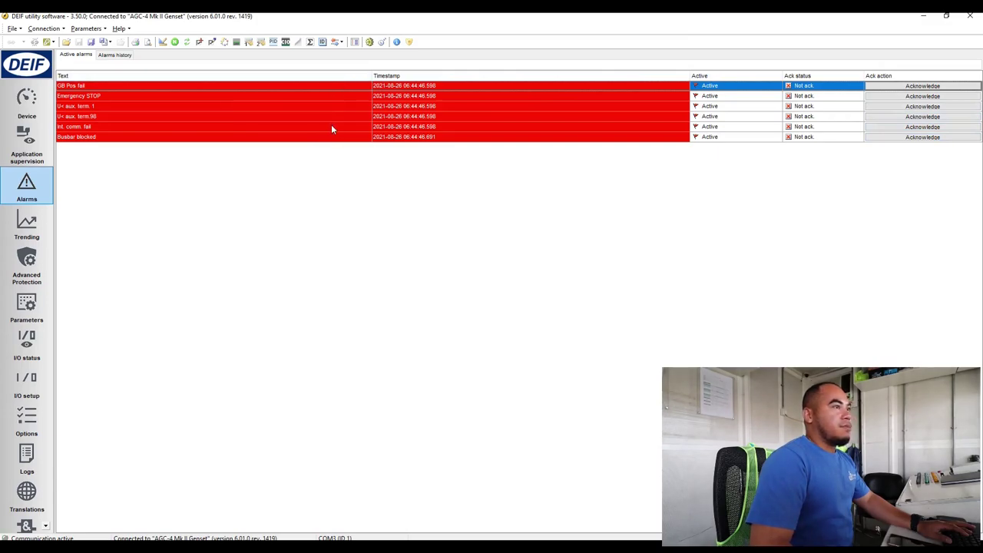
Acknowledge the GB Pos fail, Emergency STOP, U< aux. term., Int. comm. fail and Busbar blocked alarms, then go to Trending
left_click(917, 86)
left_click(918, 96)
left_click(925, 107)
left_click(925, 116)
left_click(927, 127)
left_click(931, 137)
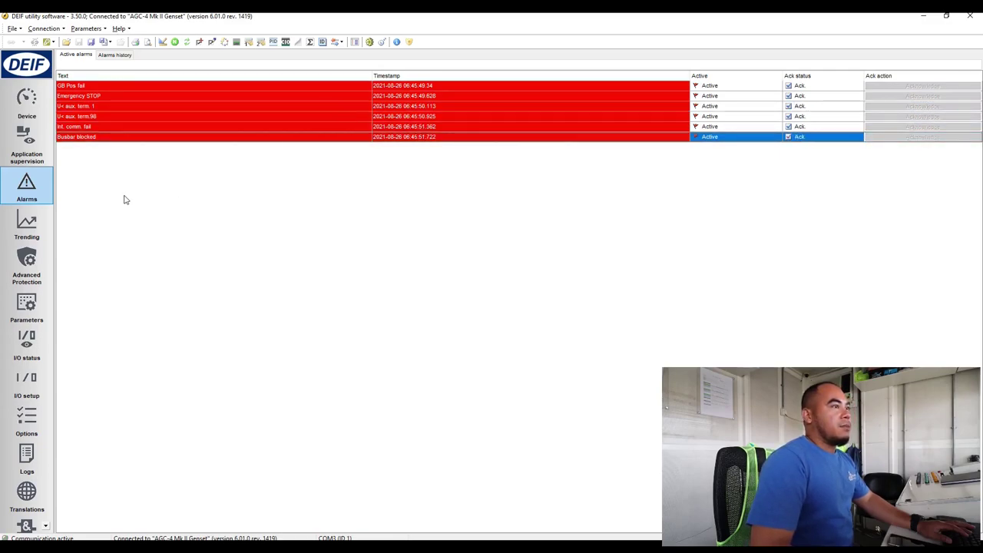
left_click(28, 224)
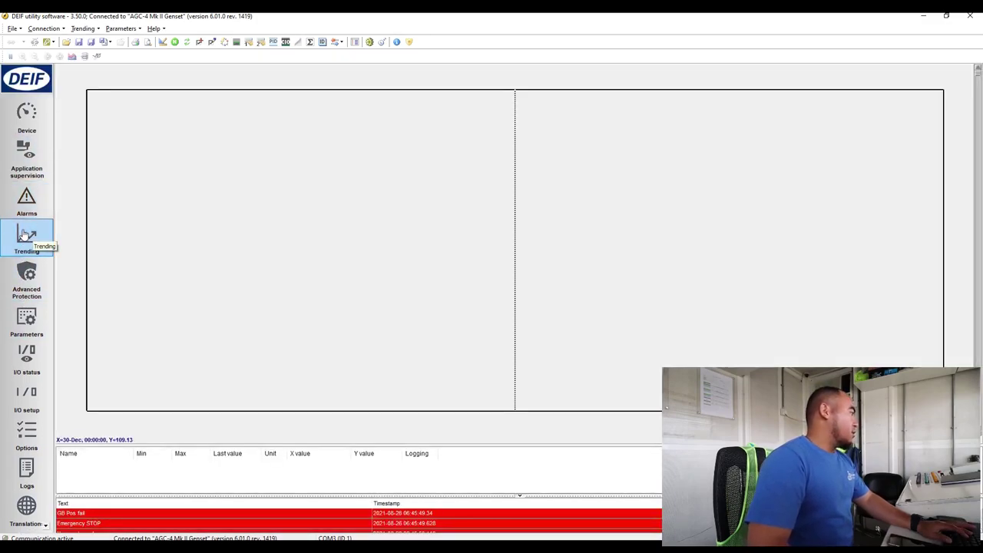
Step through the Advanced Protection, Parameters and I/O status pages
left_click(26, 271)
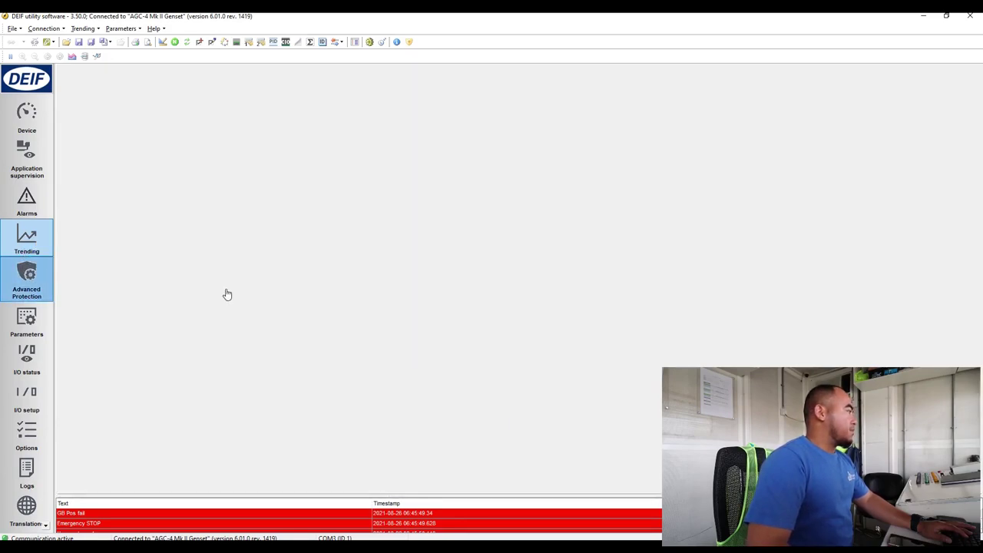
left_click(27, 311)
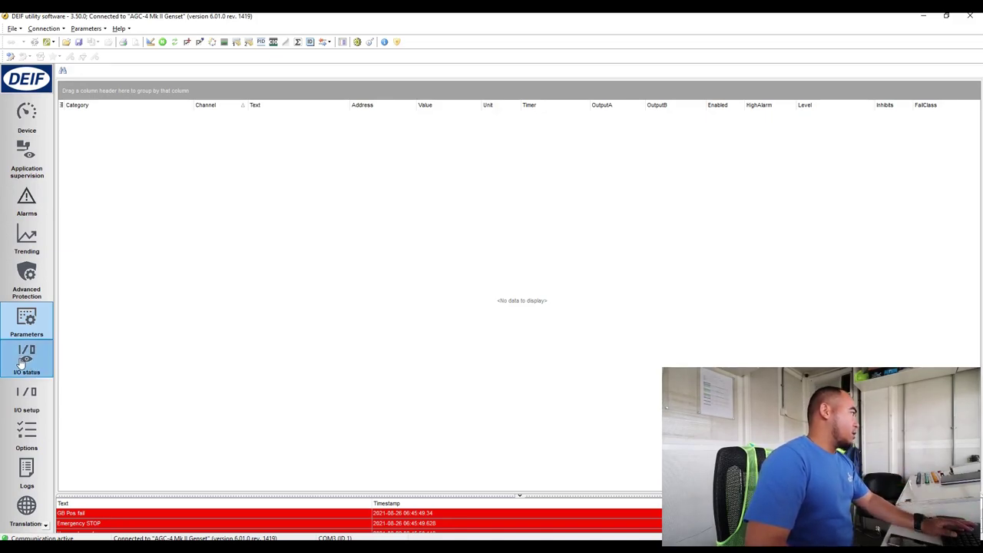
left_click(23, 360)
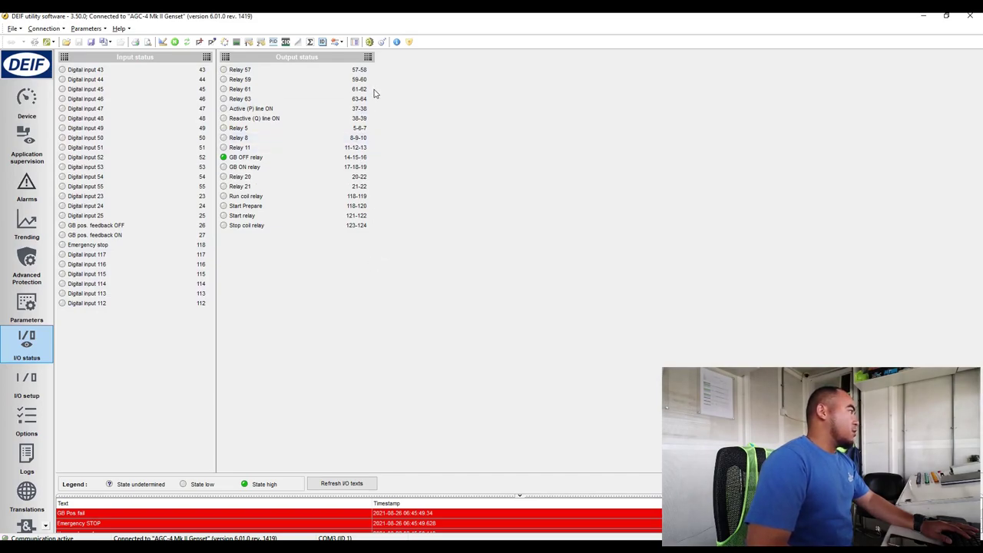
In I/O setup, check Multi input 102's input types unchanged, then show Multi input 105's settings
left_click(28, 394)
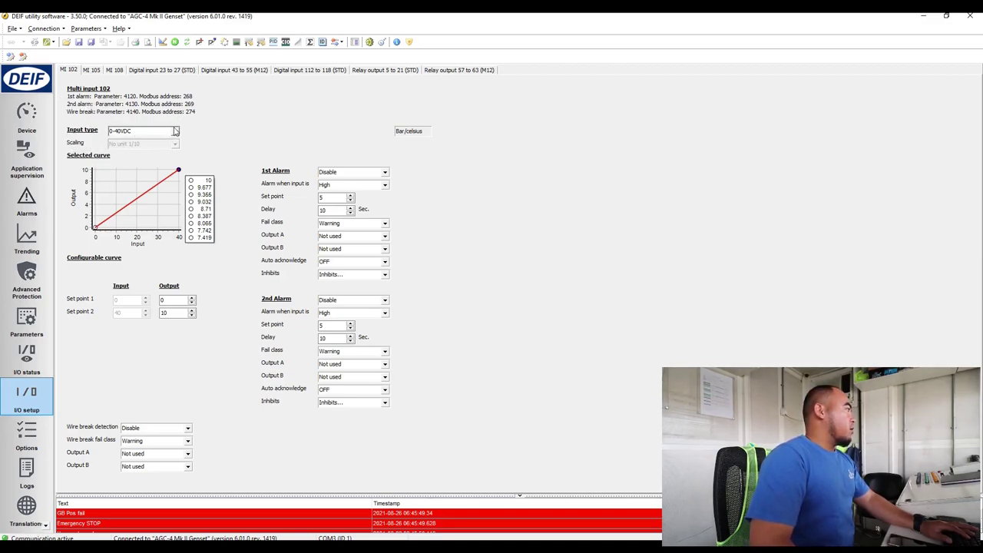
left_click(175, 131)
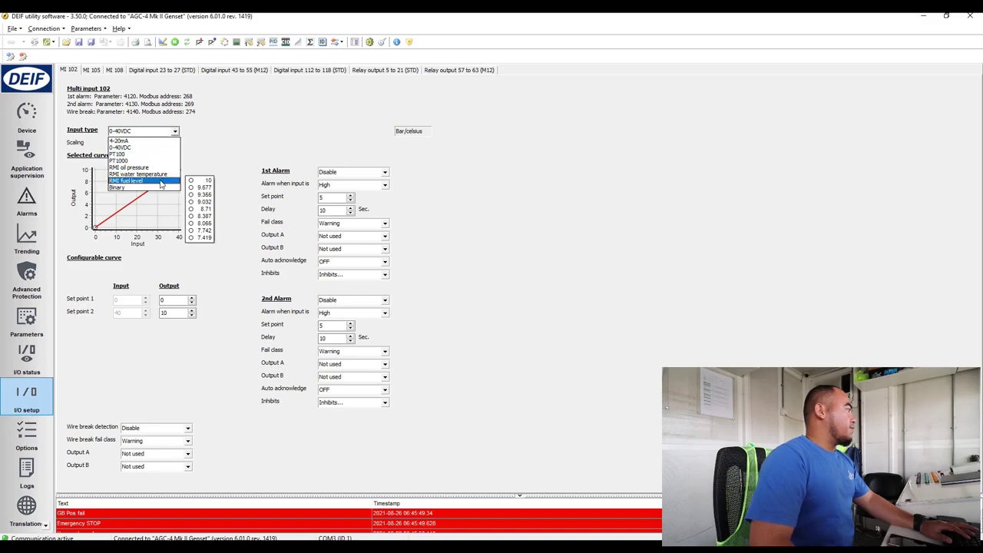
left_click(226, 131)
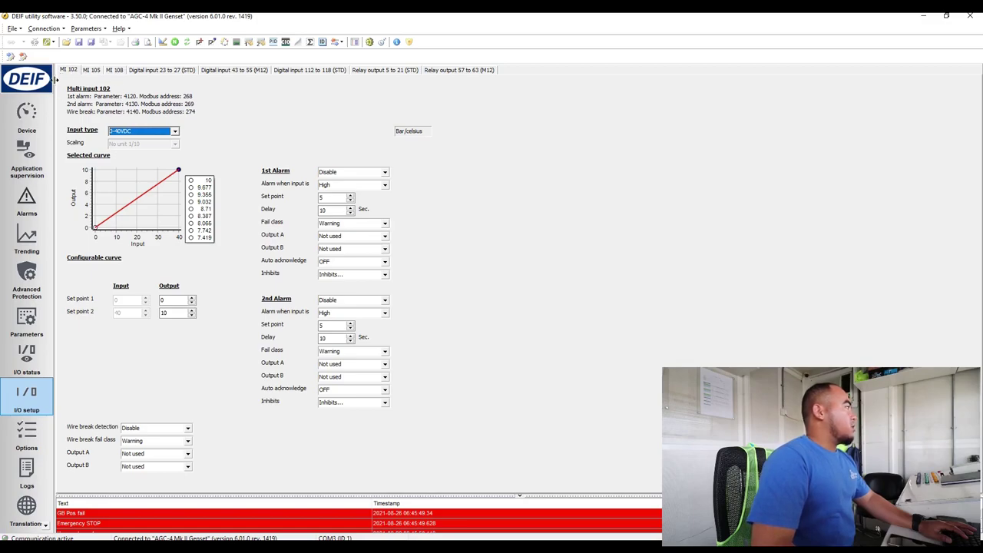
left_click(91, 70)
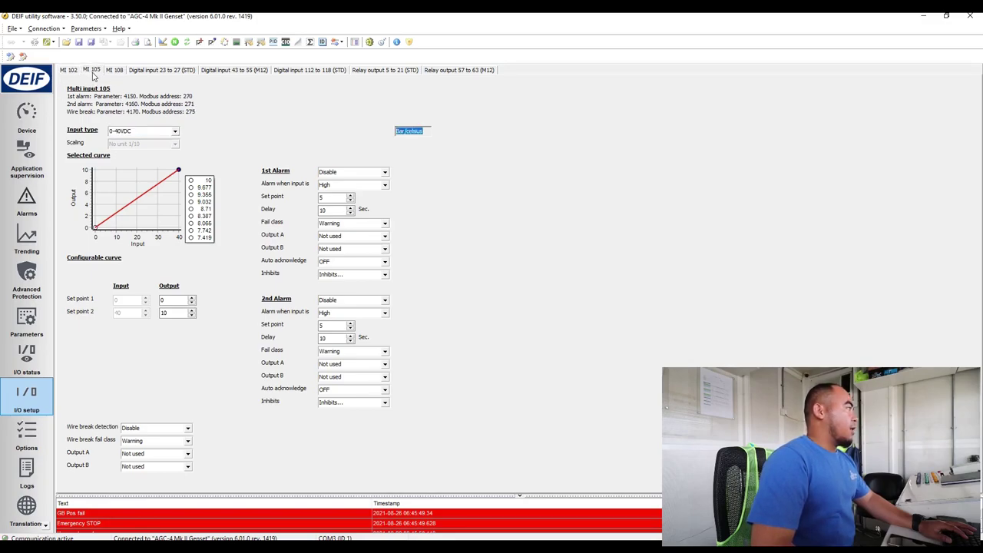
Set Multi input 105 to RMI oil pressure with a Configurable RMI type
left_click(175, 132)
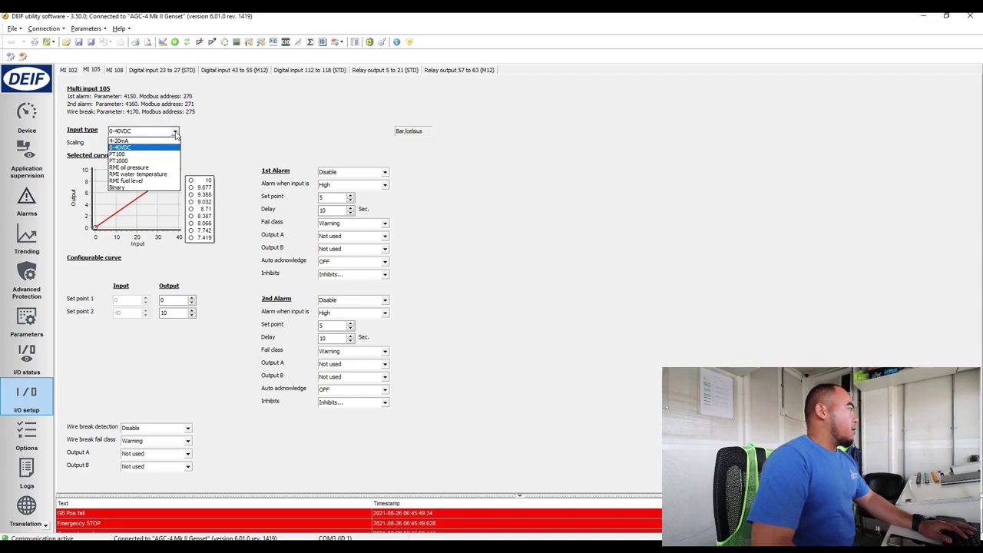
left_click(128, 167)
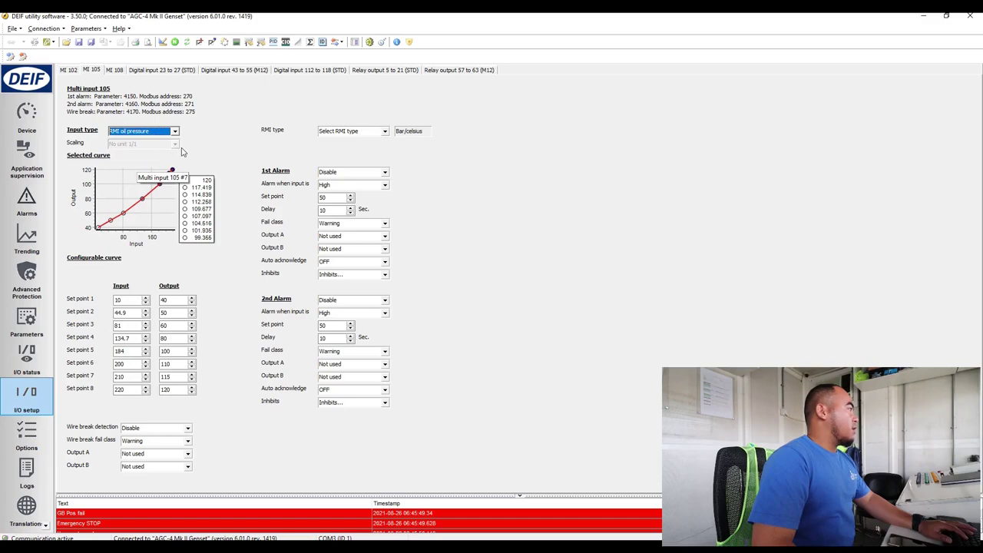
left_click(384, 131)
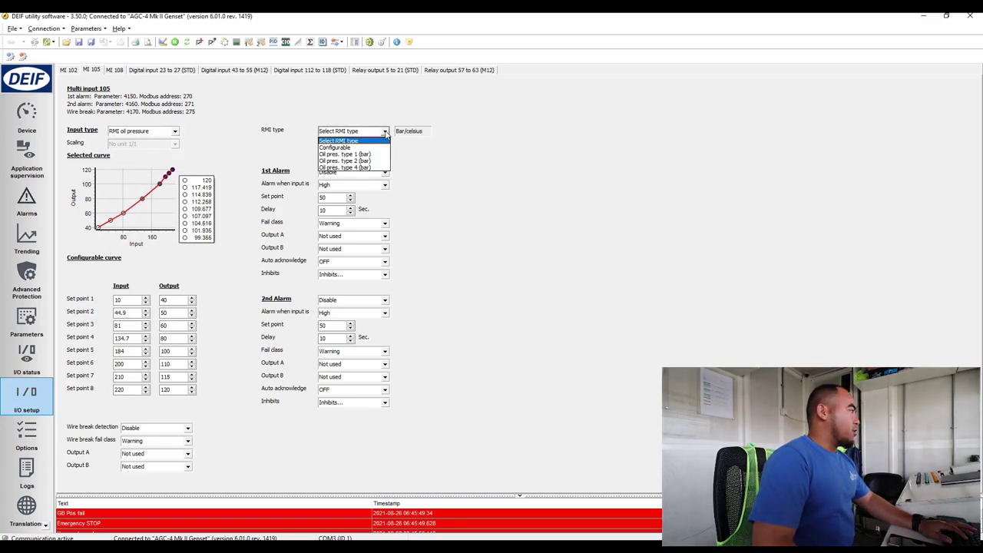
left_click(347, 148)
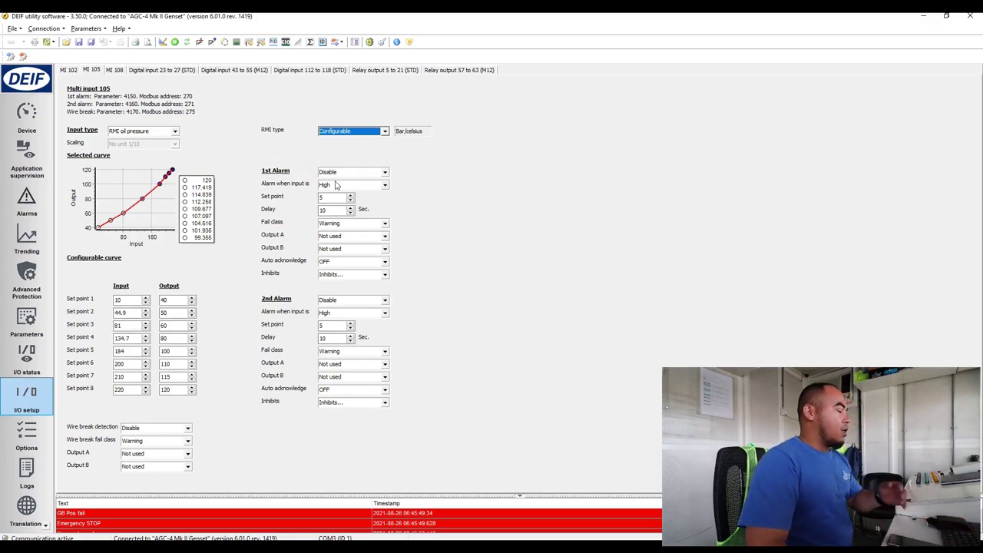
Enable the 1st alarm, triggering on High input at set point 2
left_click(384, 172)
left_click(371, 188)
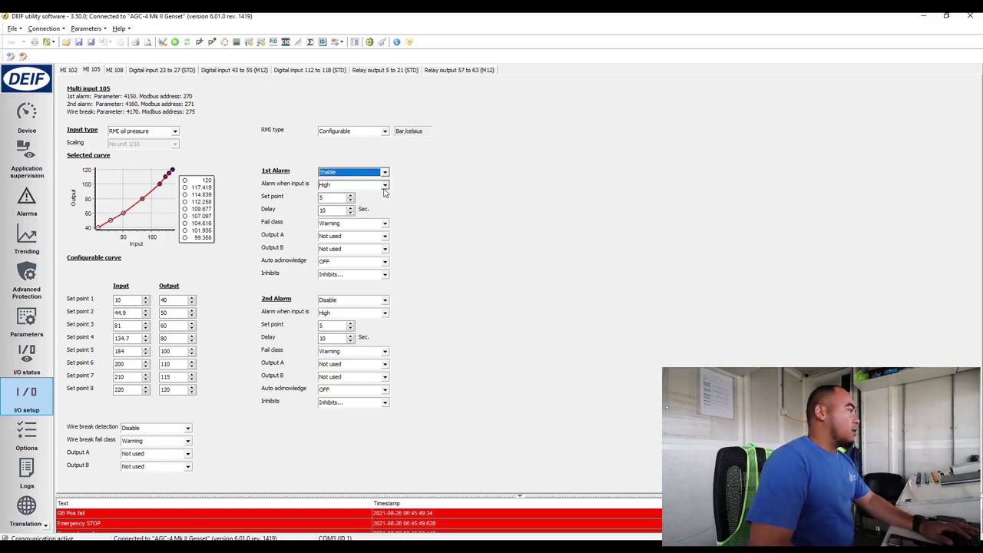
left_click(370, 185)
left_click(369, 199)
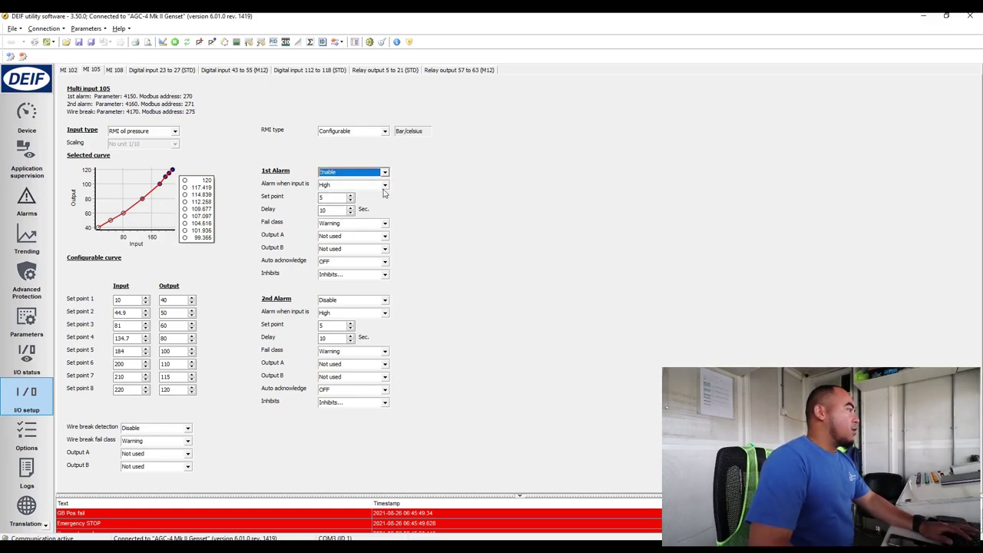
left_click(385, 186)
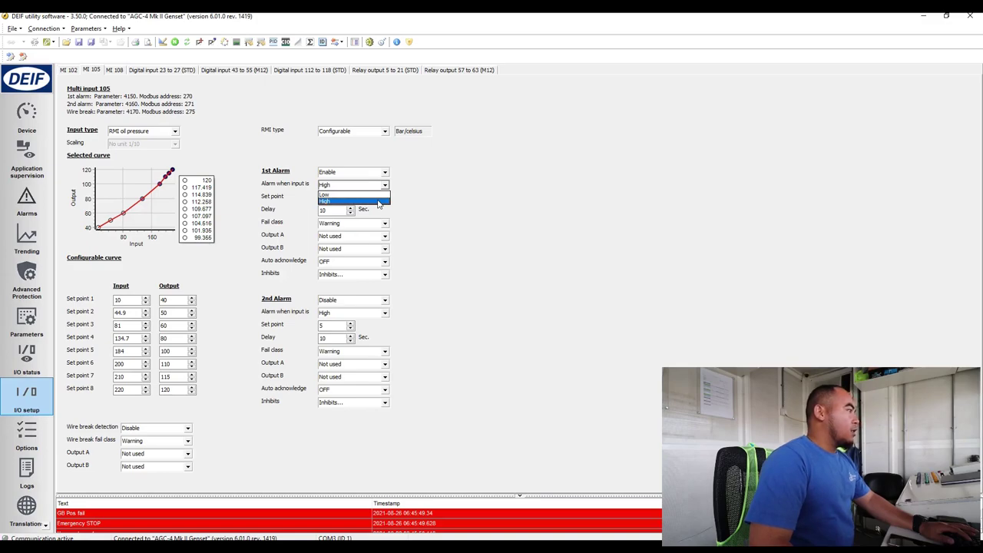
left_click(378, 202)
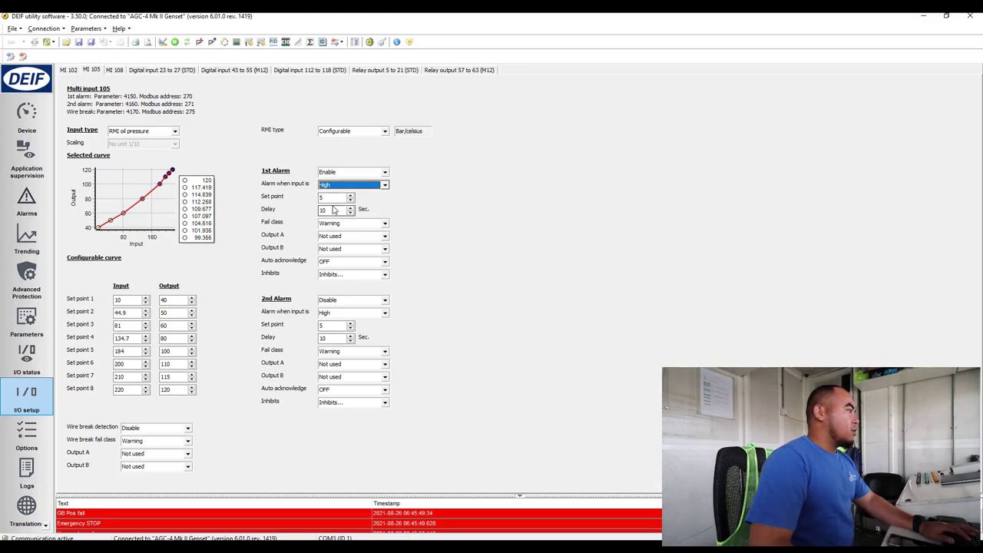
left_click(334, 199)
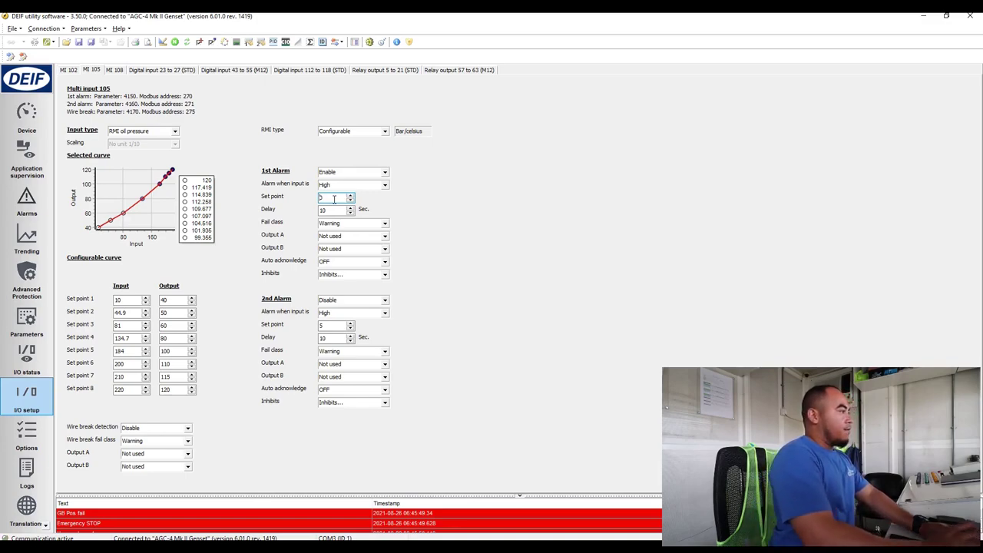
key("BackSpace")
type("0")
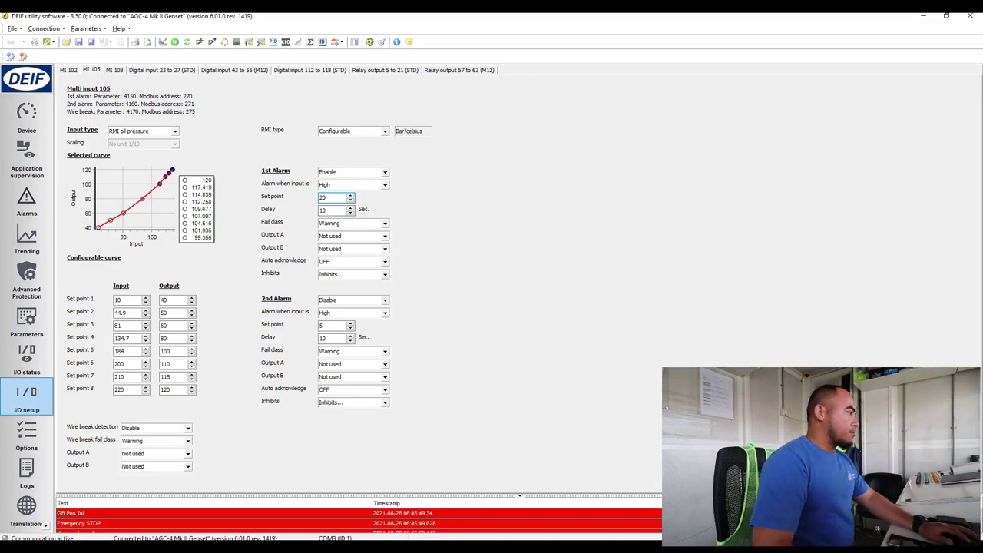
type(".0")
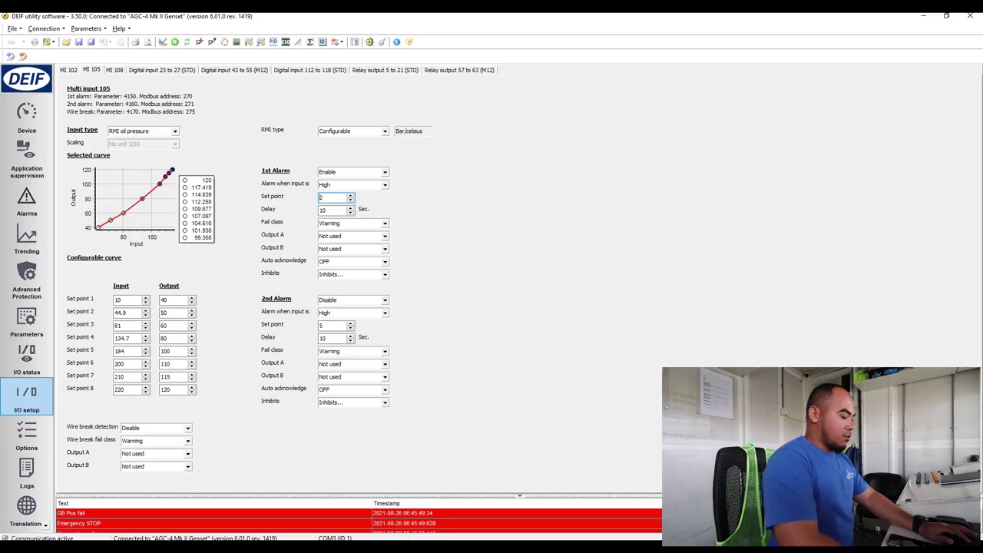
key("BackSpace")
key("BackSpace")
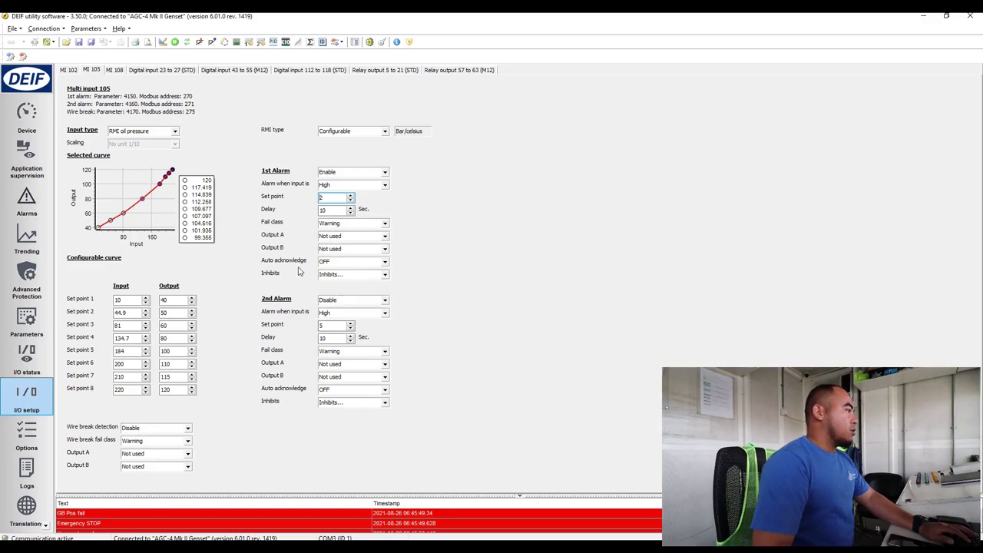
Keep the 1st alarm's Output A as Not used and turn auto acknowledge ON
left_click(384, 237)
scroll(360, 261, "down", 2)
scroll(360, 269, "up", 2)
left_click(472, 236)
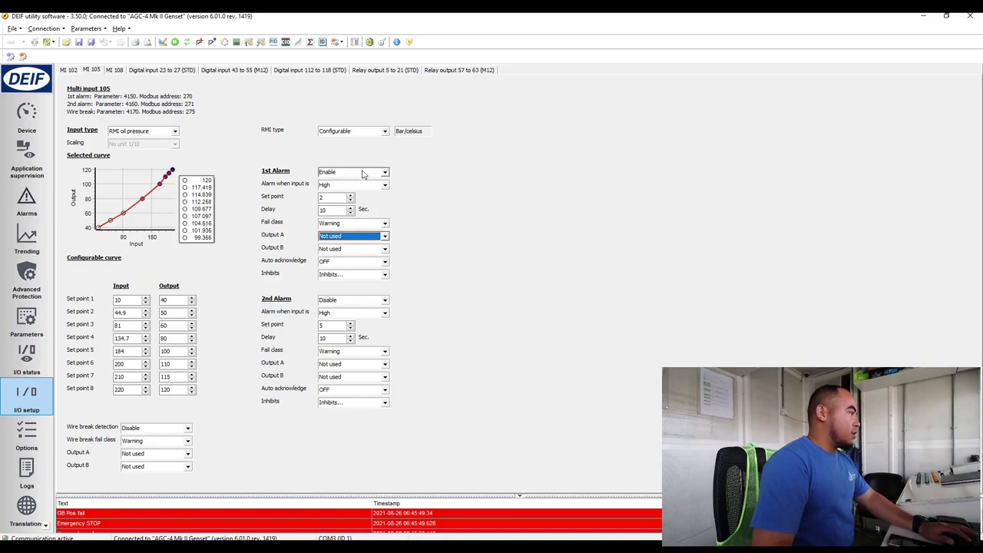
left_click(385, 263)
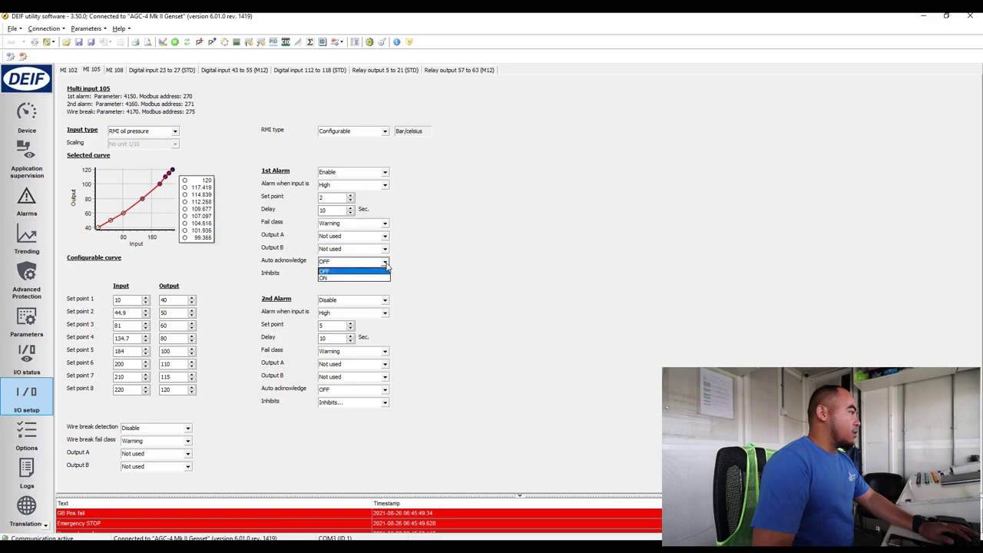
left_click(352, 277)
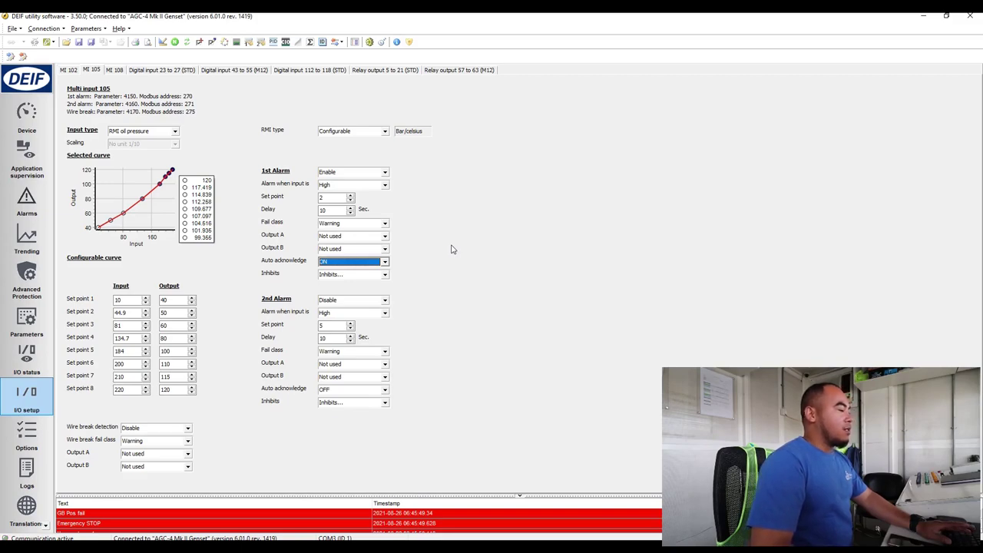
left_click(367, 275)
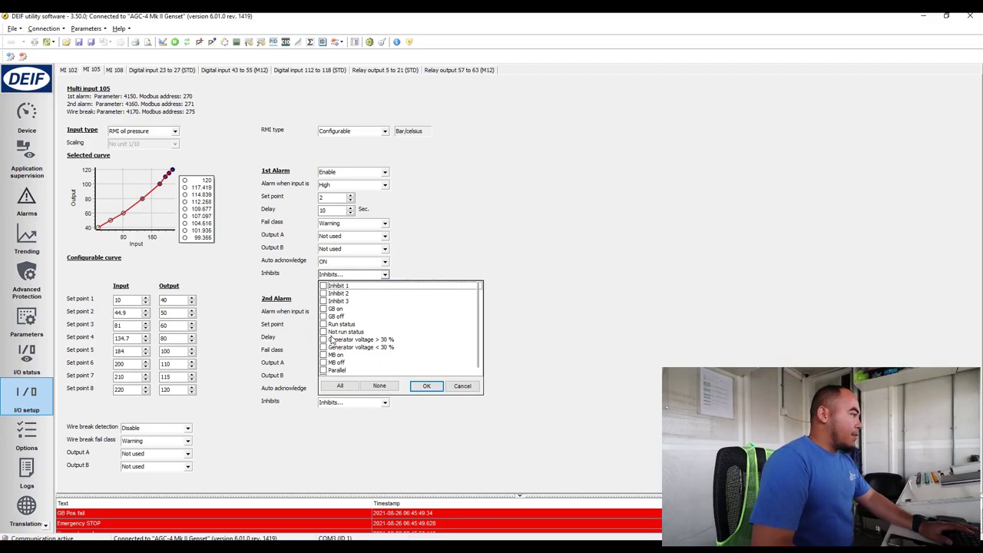
scroll(476, 336, "down", 1)
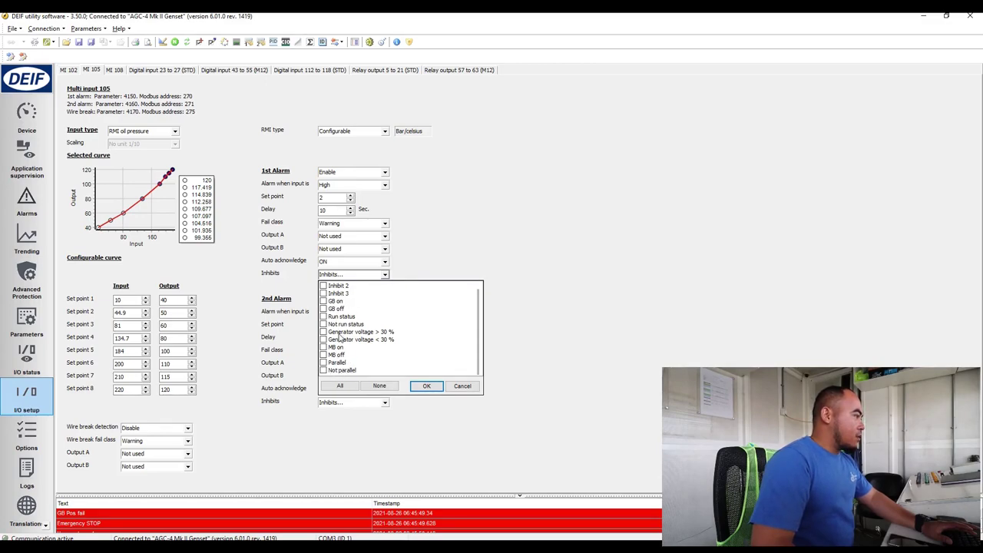
left_click(423, 273)
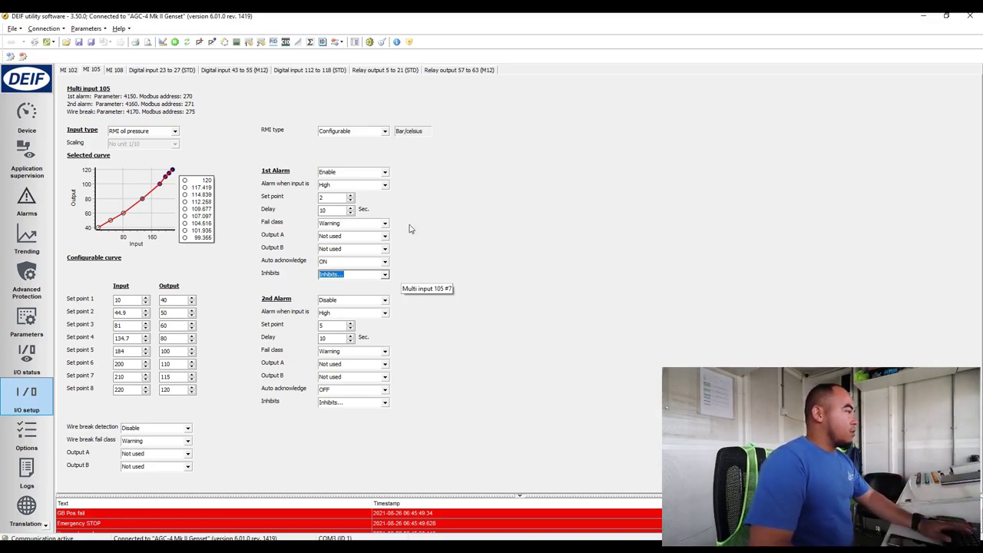
Enable the 2nd alarm with a set point of 1.8
left_click(385, 300)
left_click(384, 316)
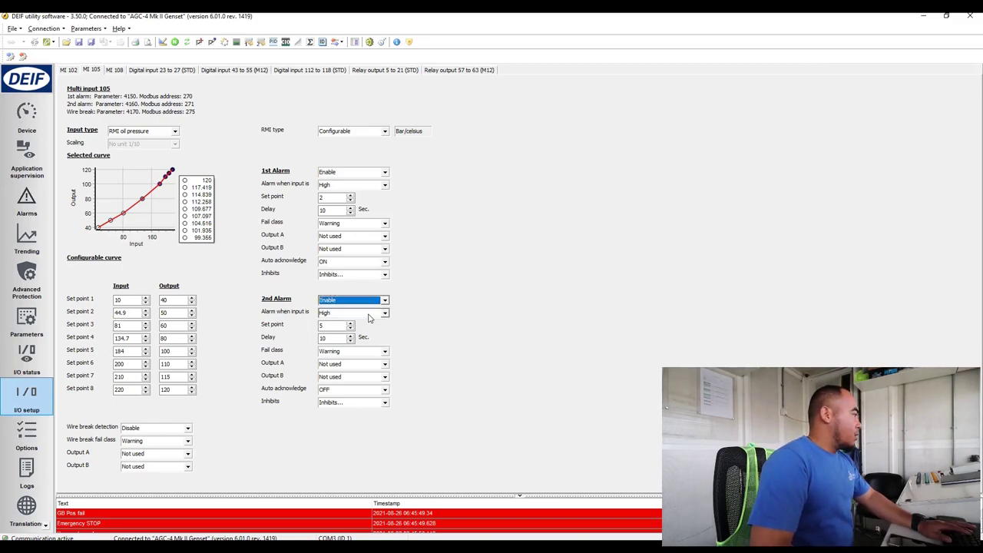
left_click(329, 326)
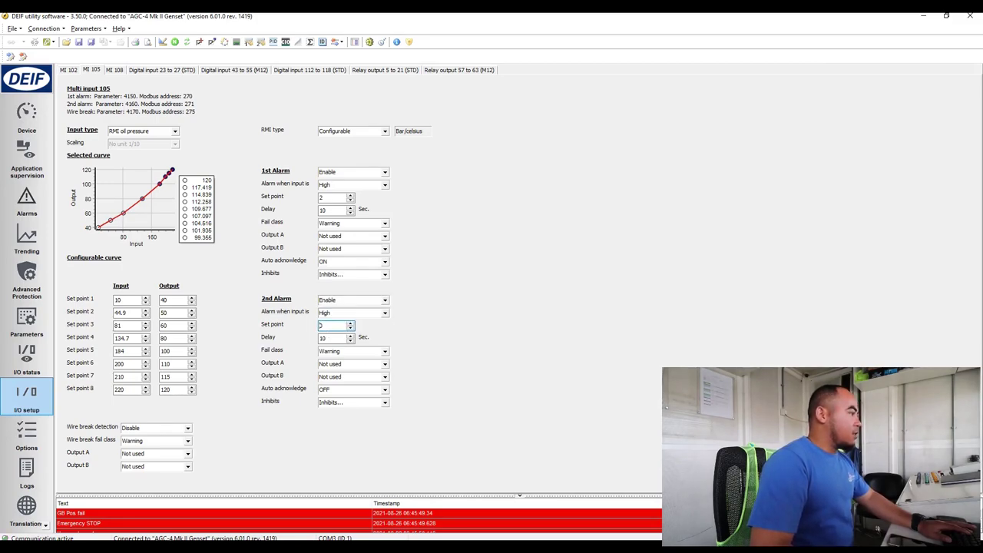
type("1")
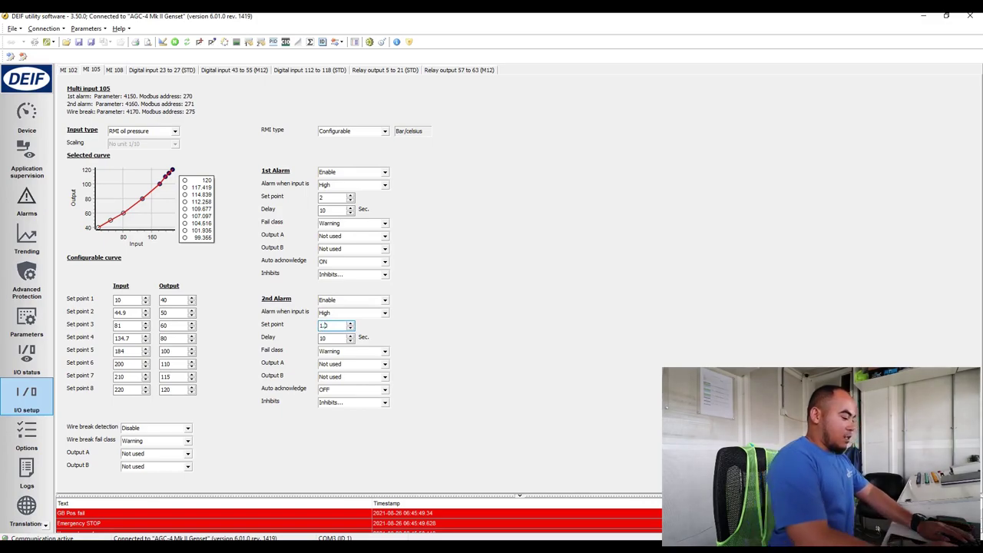
type(".8")
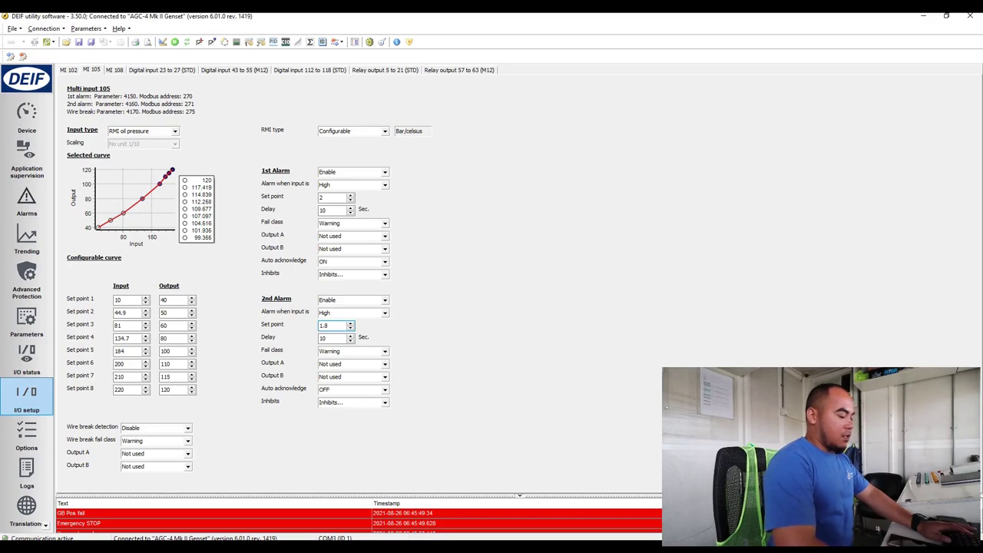
Set the 2nd alarm delay to 5 seconds
left_click(339, 338)
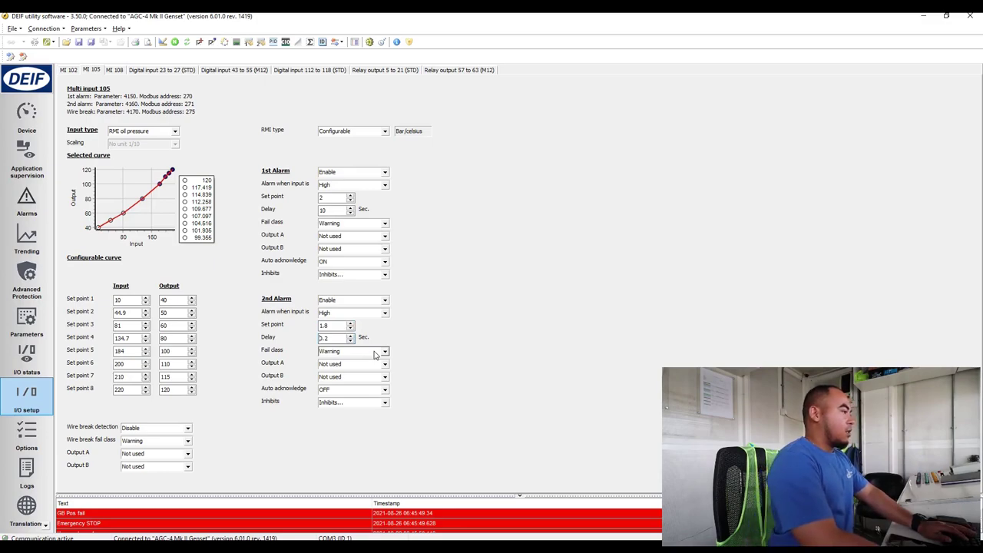
type("5")
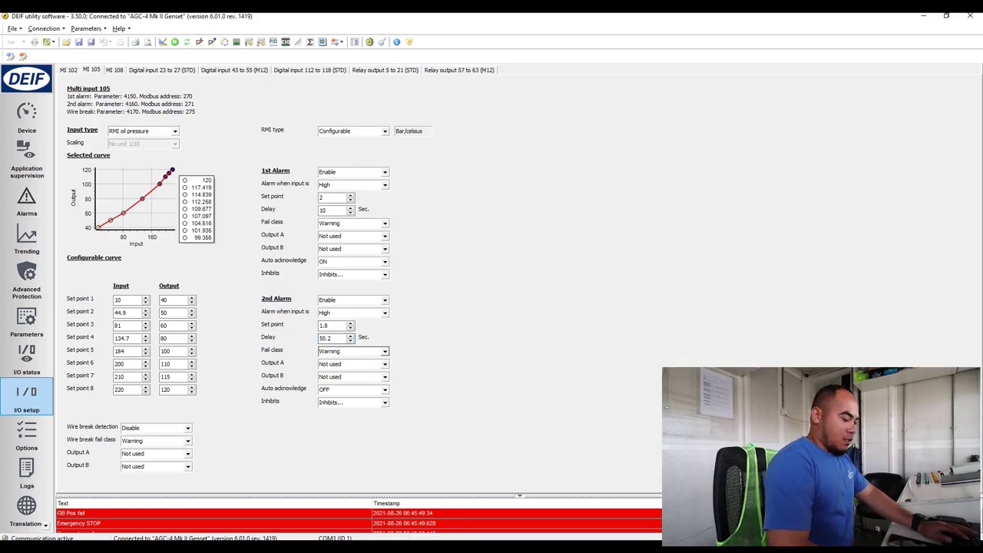
key("Right")
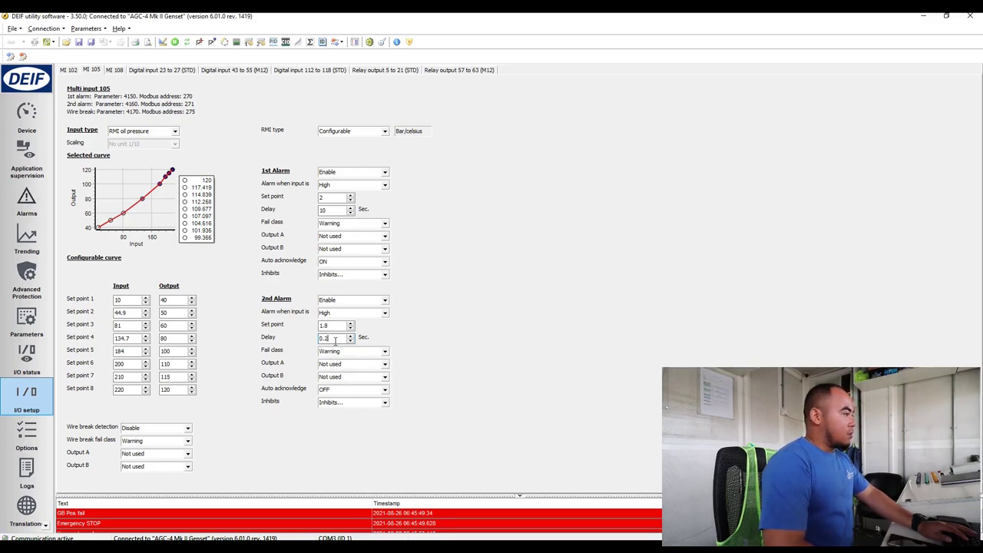
type("5")
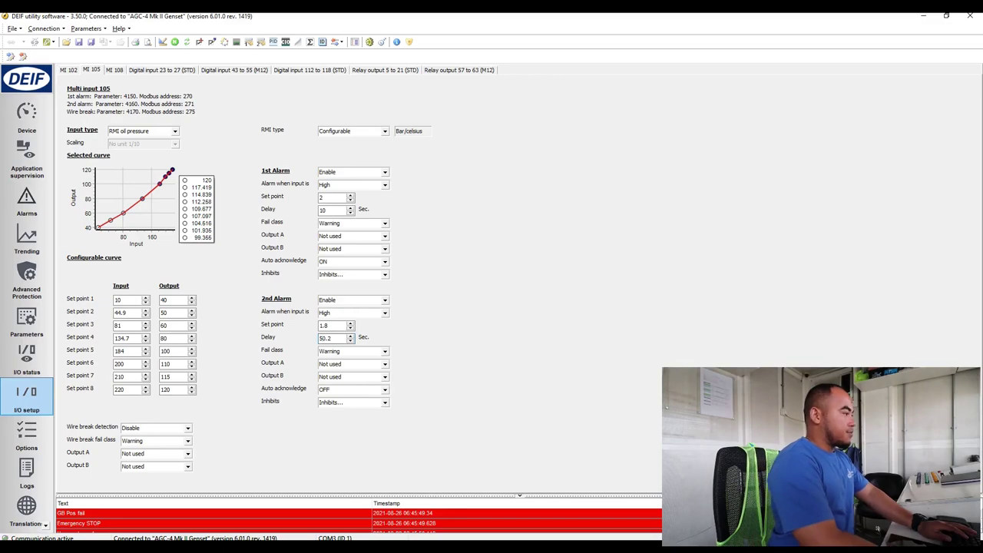
key("BackSpace")
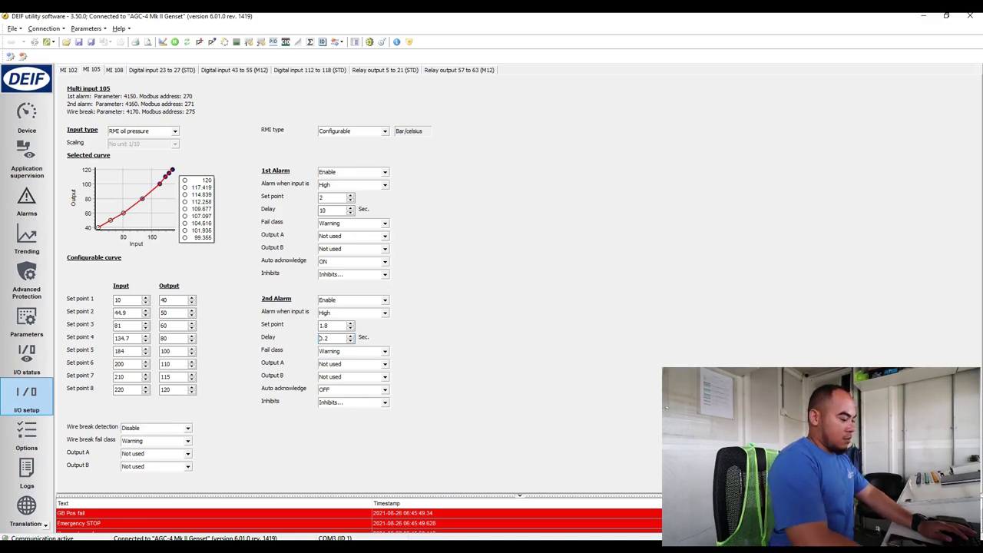
key("Tab")
key("Tab")
key("Tab")
key("Tab")
key("Tab")
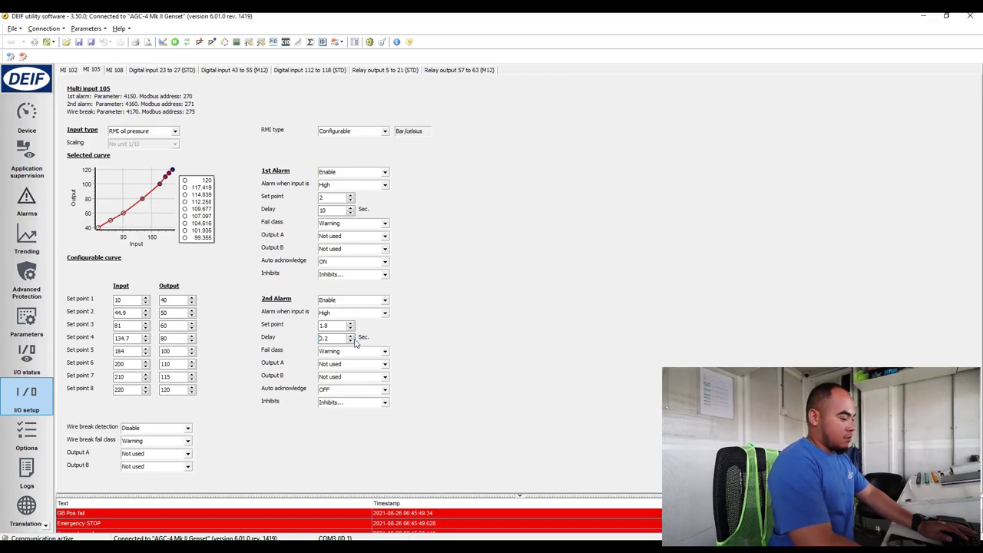
left_click(350, 338)
left_click(350, 337)
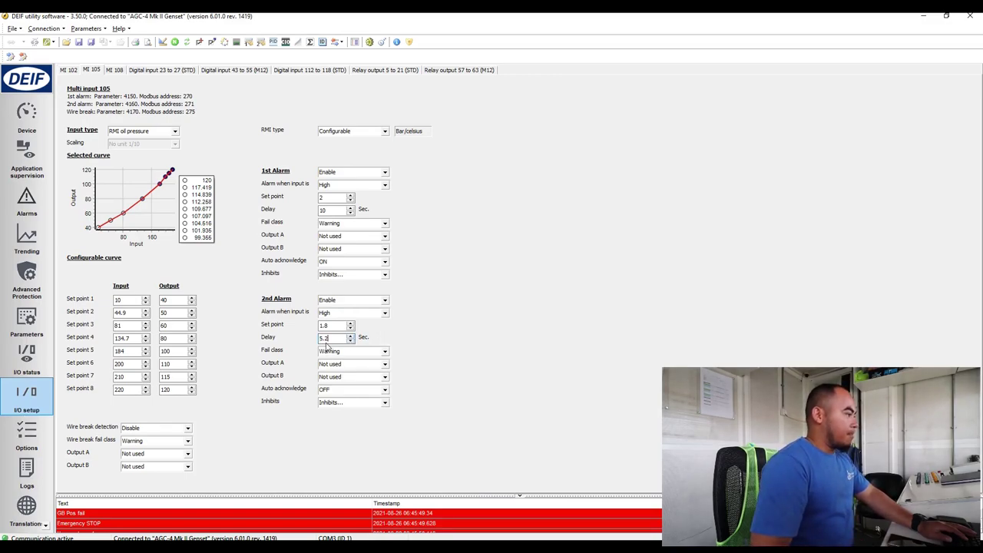
type("0")
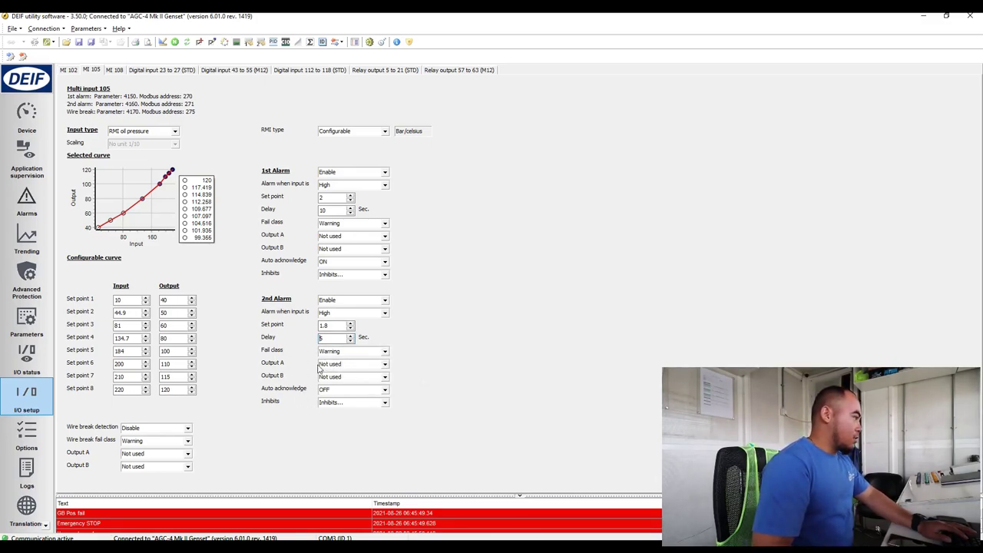
Give the 2nd alarm fail class Shutdown and auto acknowledge ON, leaving Inhibits unchanged
left_click(384, 352)
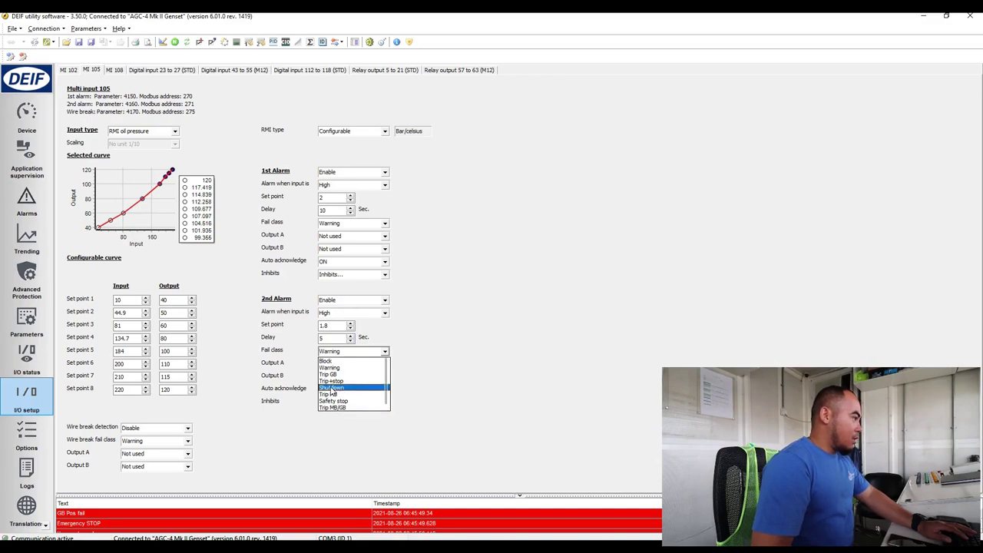
left_click(331, 388)
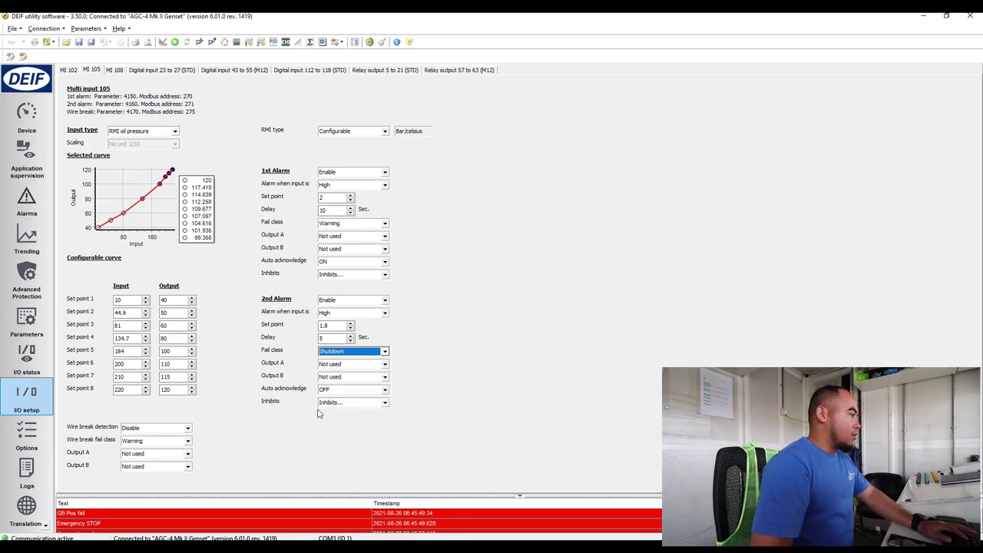
left_click(384, 390)
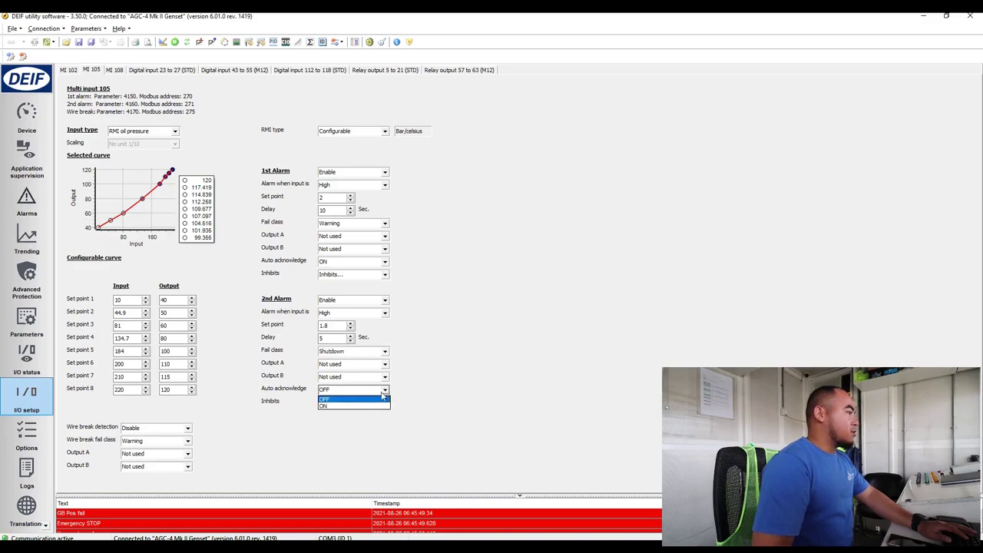
left_click(346, 406)
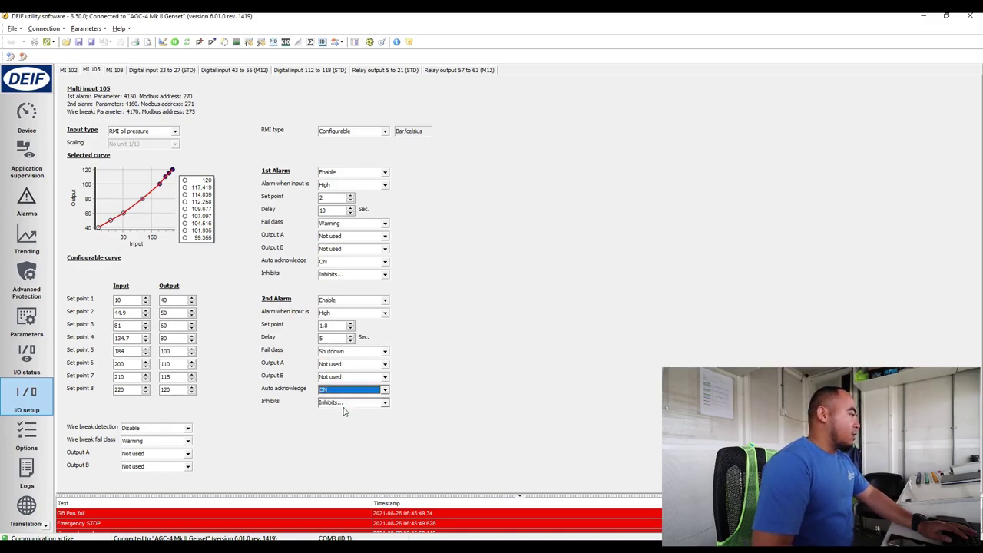
left_click(383, 403)
left_click(385, 405)
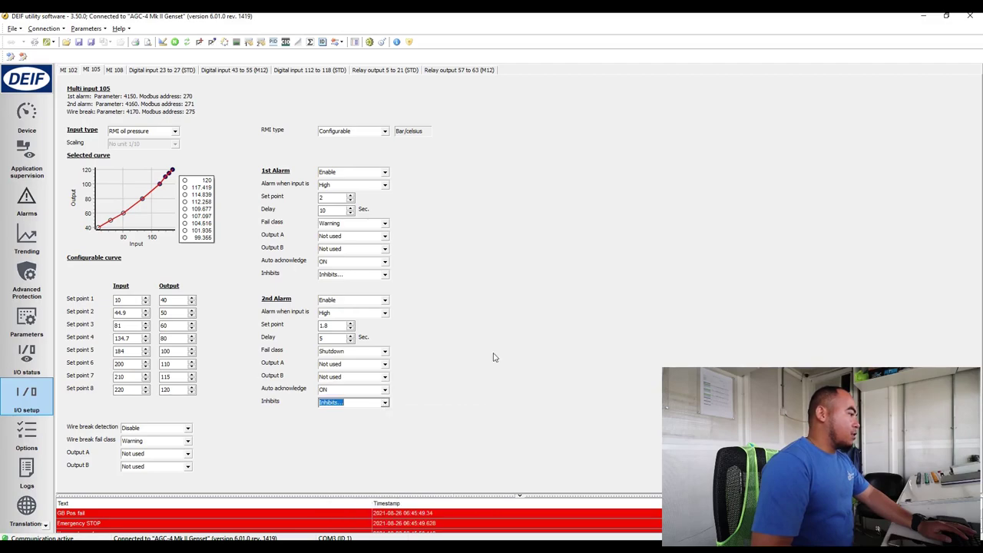
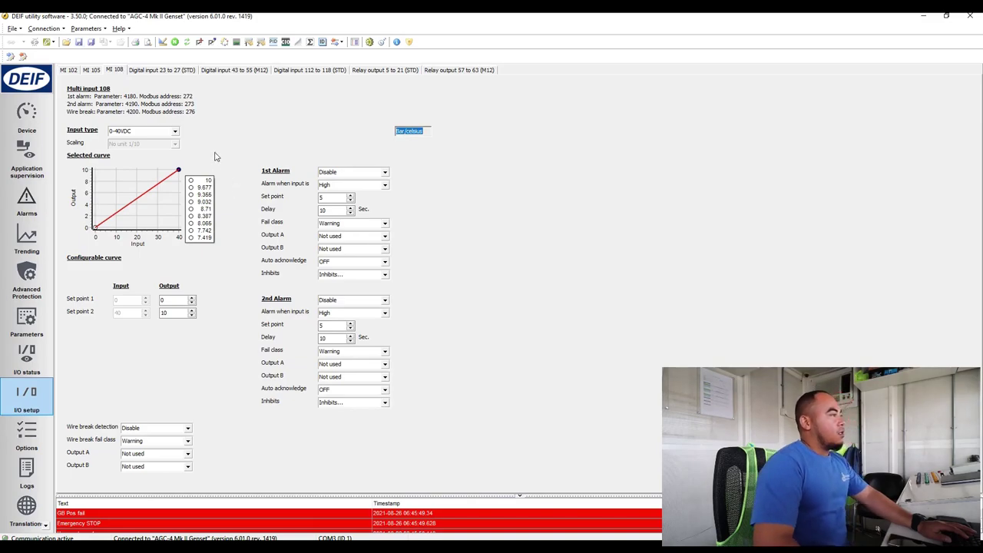
Make multi input 108 an RMI water temperature input with a Configurable RMI curve
left_click(175, 132)
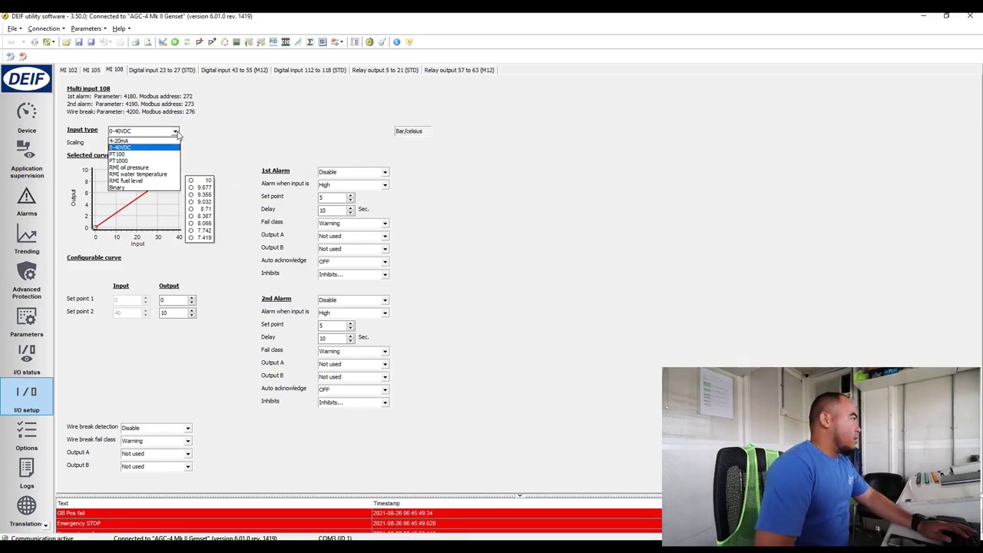
left_click(127, 175)
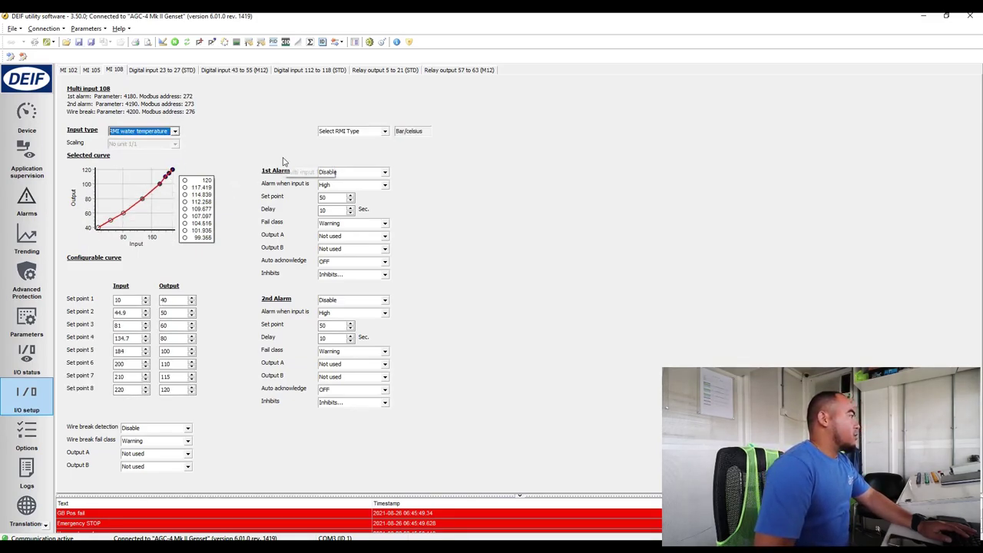
left_click(384, 132)
left_click(376, 141)
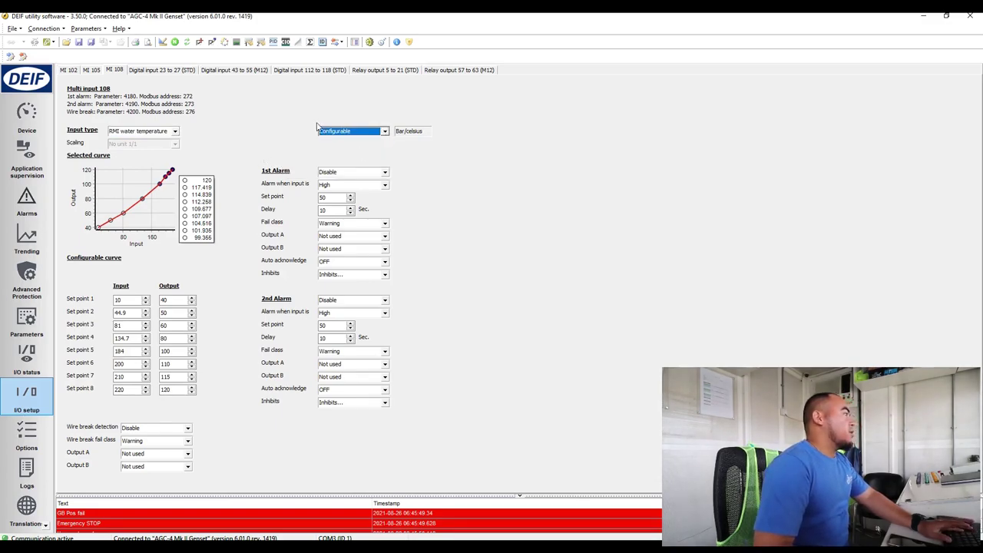
Set the first alarm set point of multi input 108 to 95
left_click(360, 172)
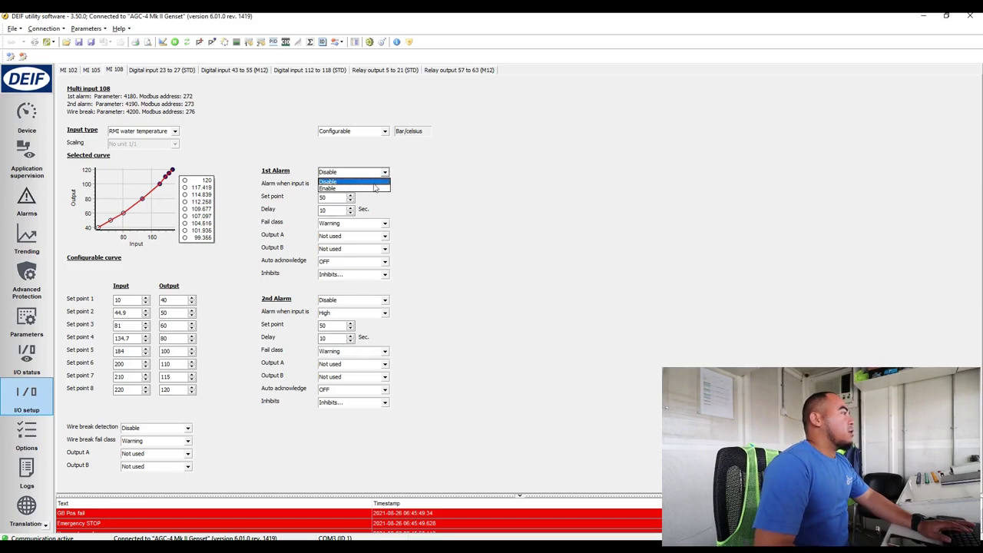
left_click(347, 197)
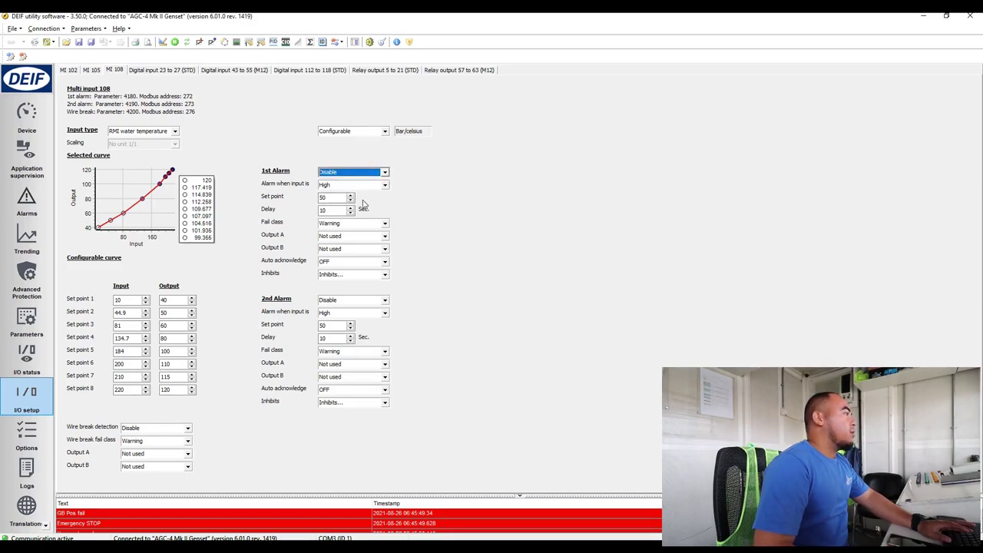
left_click(330, 197)
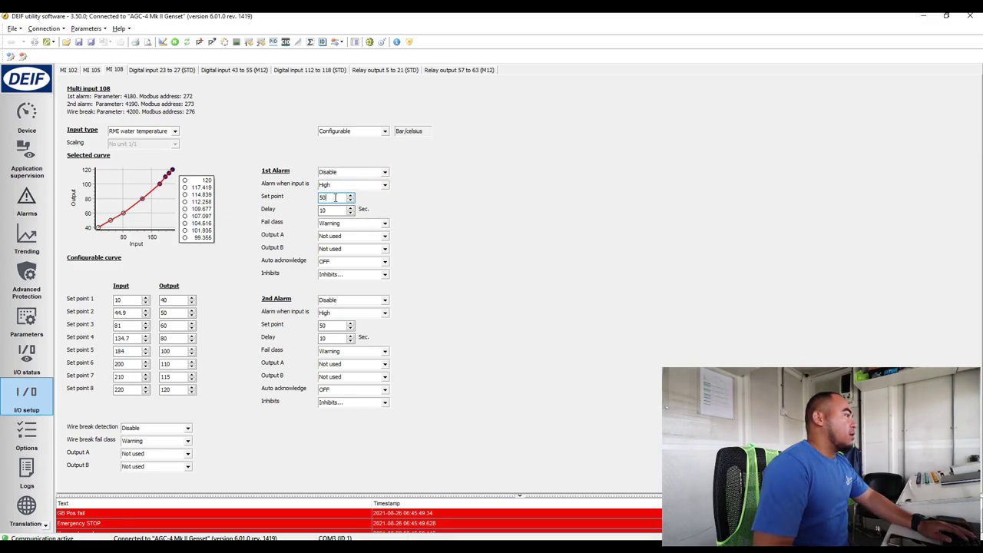
type("950")
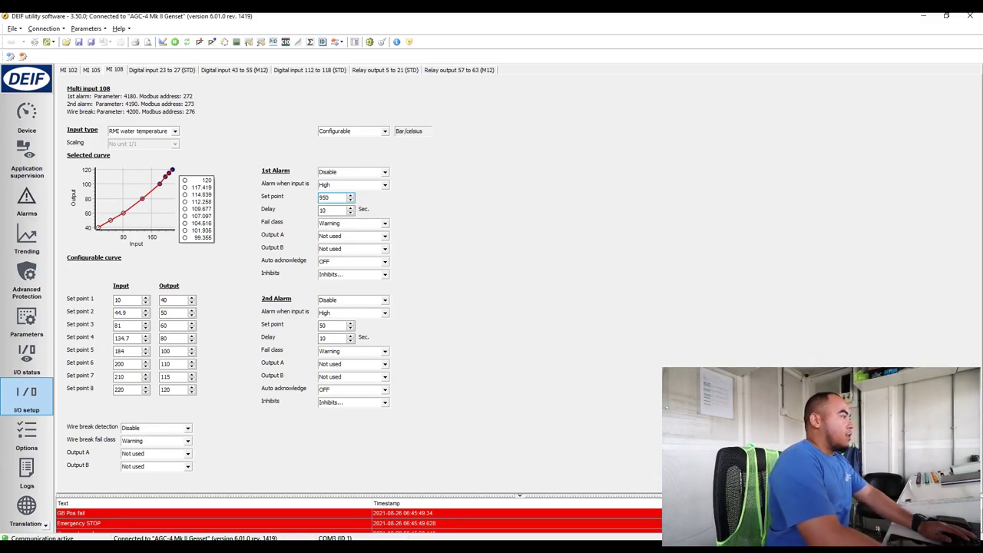
key("BackSpace")
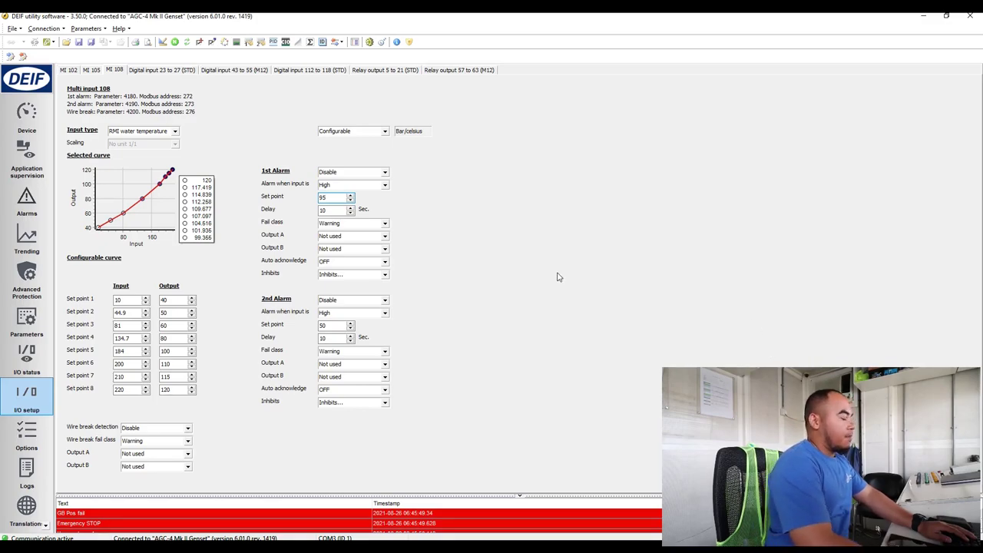
Keep the first alarm fail class as Warning and turn its auto acknowledge on
left_click(385, 223)
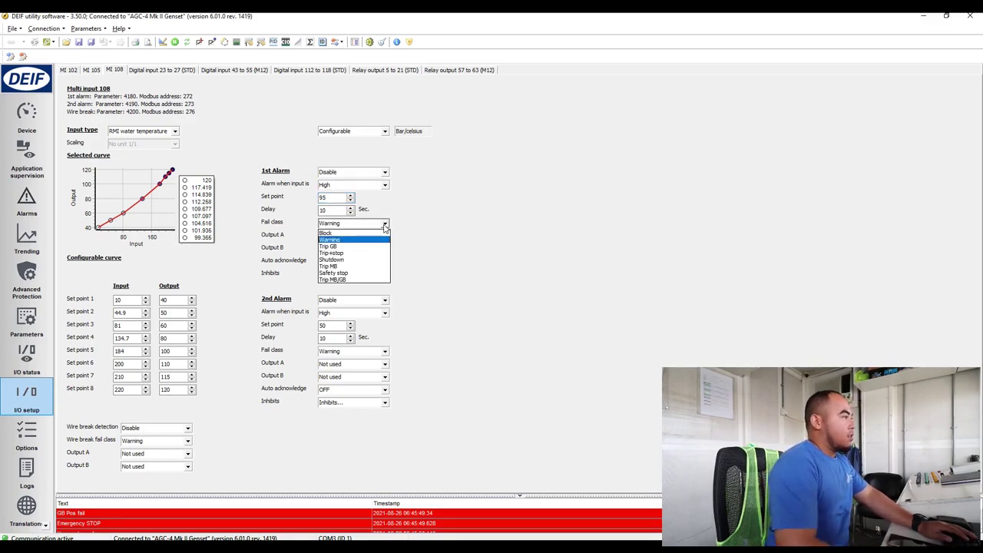
left_click(385, 225)
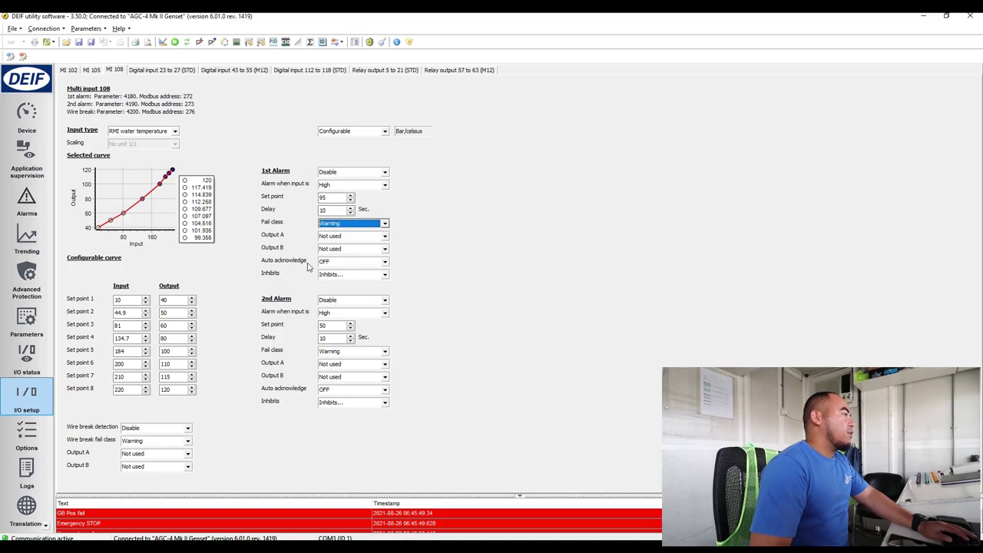
left_click(385, 262)
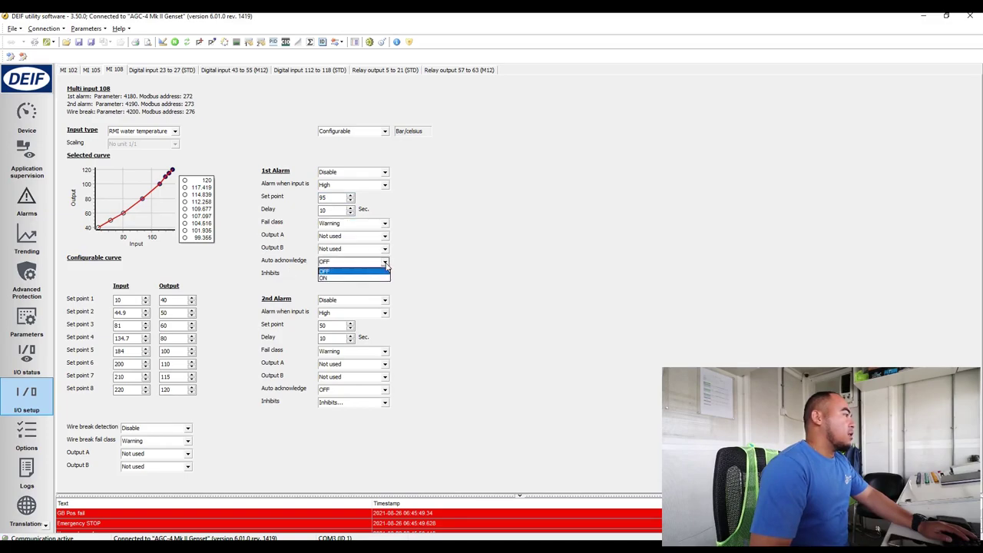
left_click(355, 278)
left_click(385, 276)
left_click(384, 275)
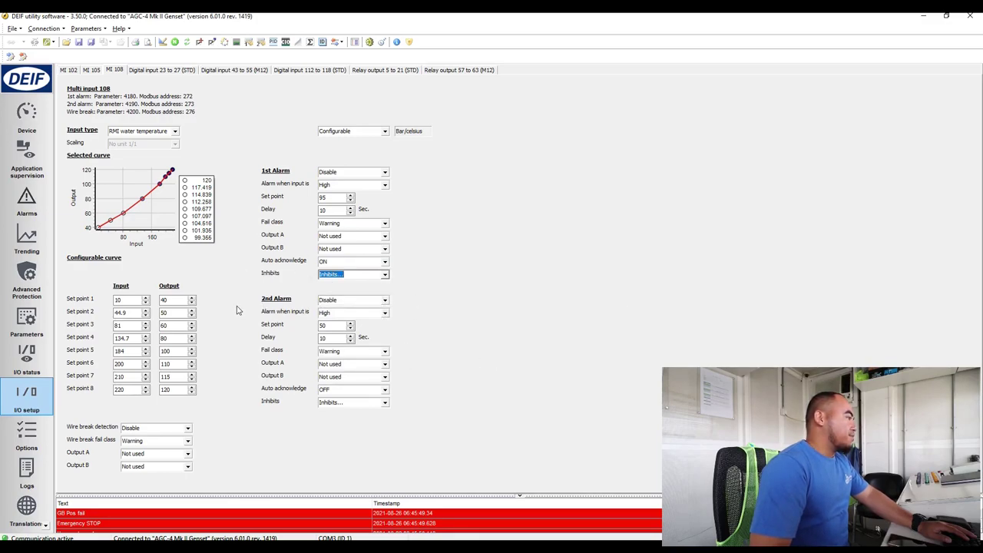
left_click(357, 300)
Enable the second alarm with set point 105 and a 5 sec delay
left_click(360, 316)
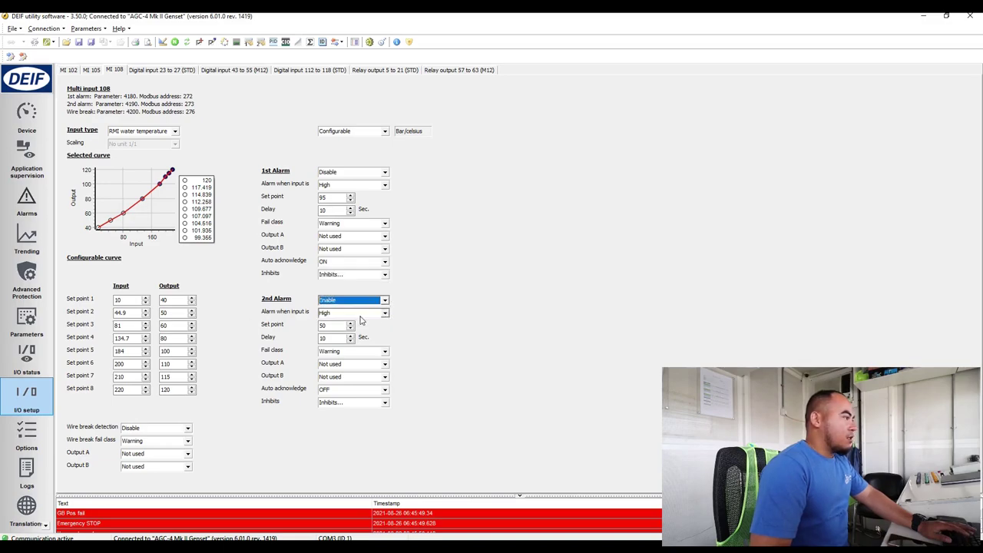
left_click(339, 326)
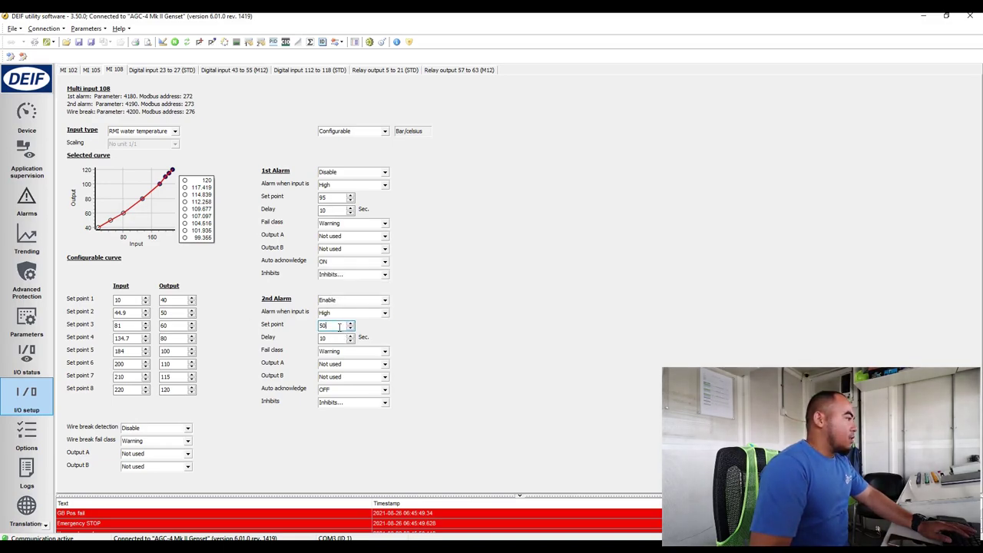
type("10")
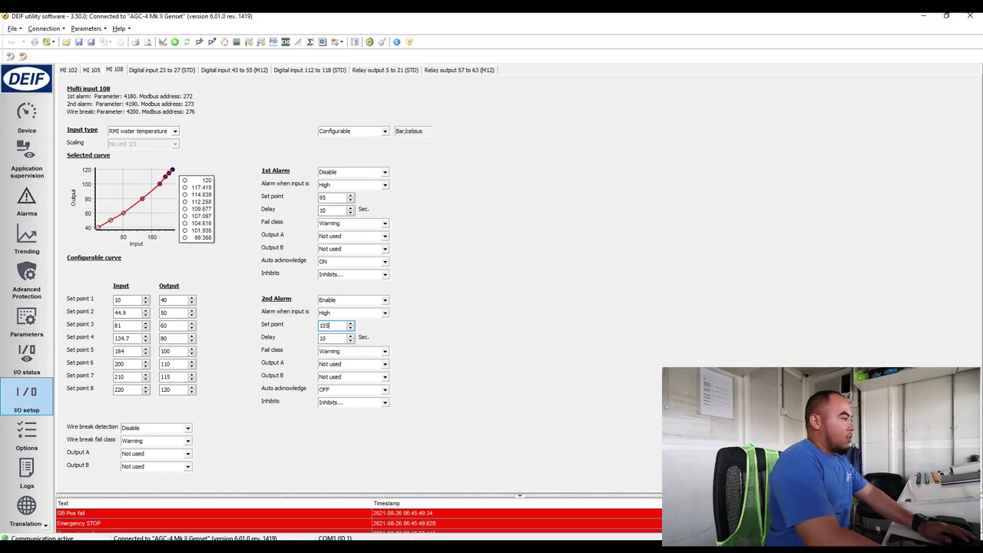
double_click(350, 336)
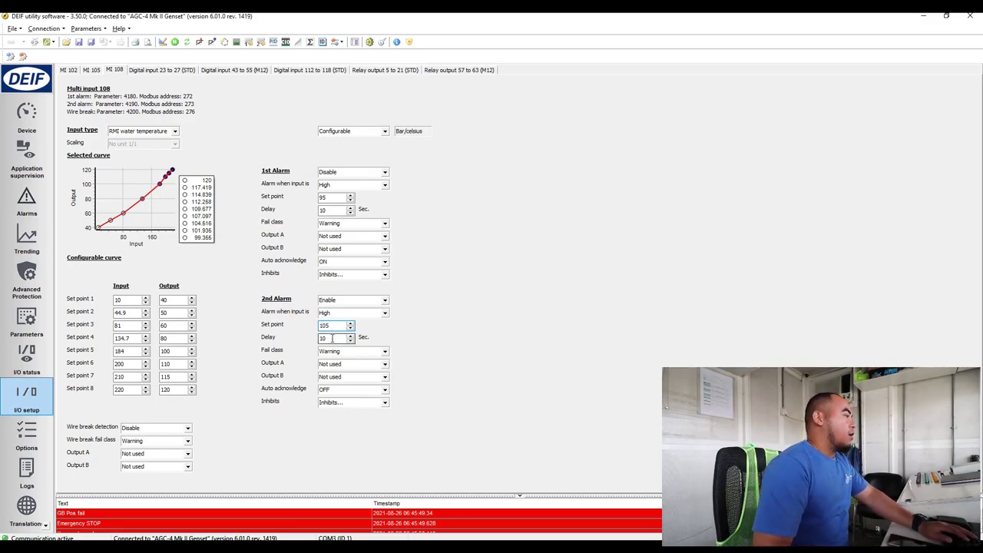
left_click(350, 337)
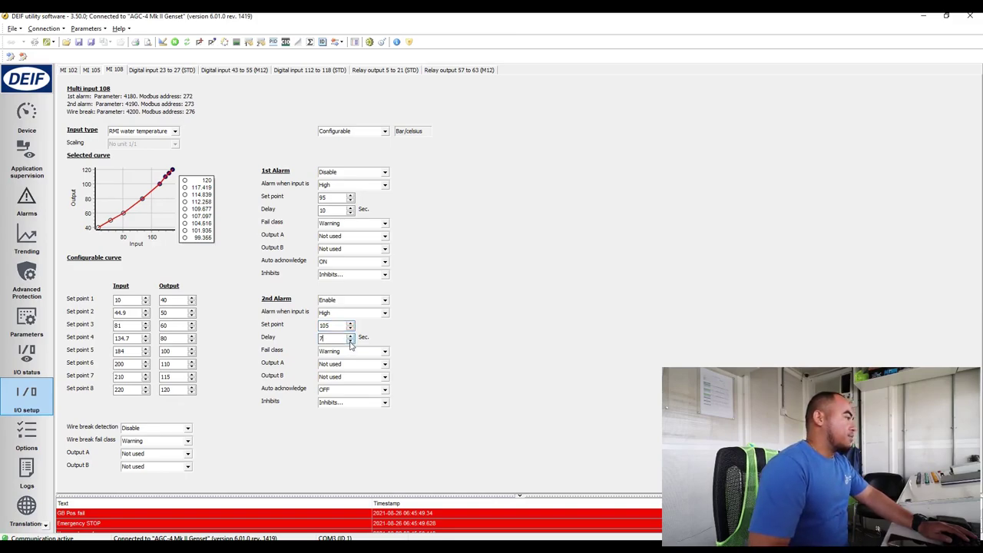
left_click(350, 337)
Give the second alarm fail class Shutdown and turn its auto acknowledge on
left_click(384, 352)
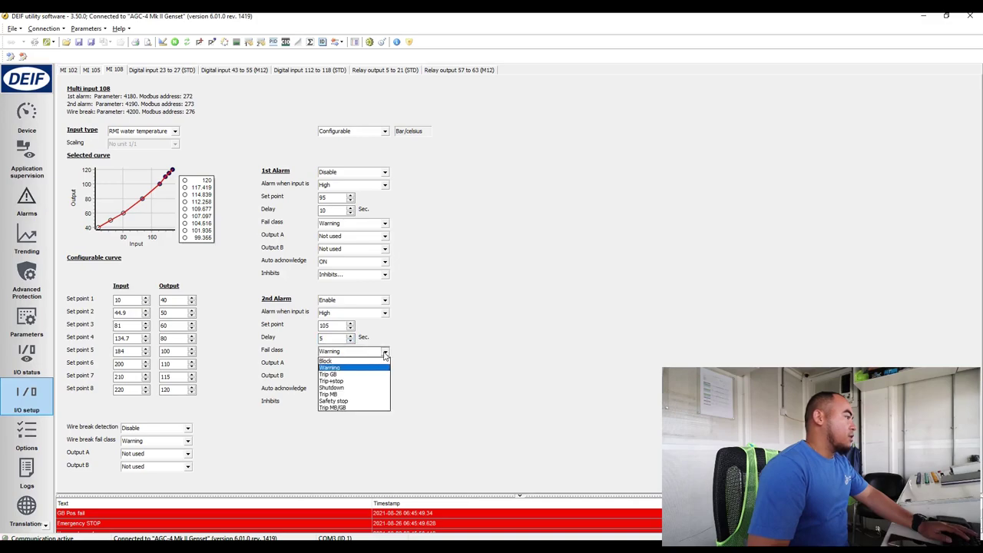
left_click(337, 387)
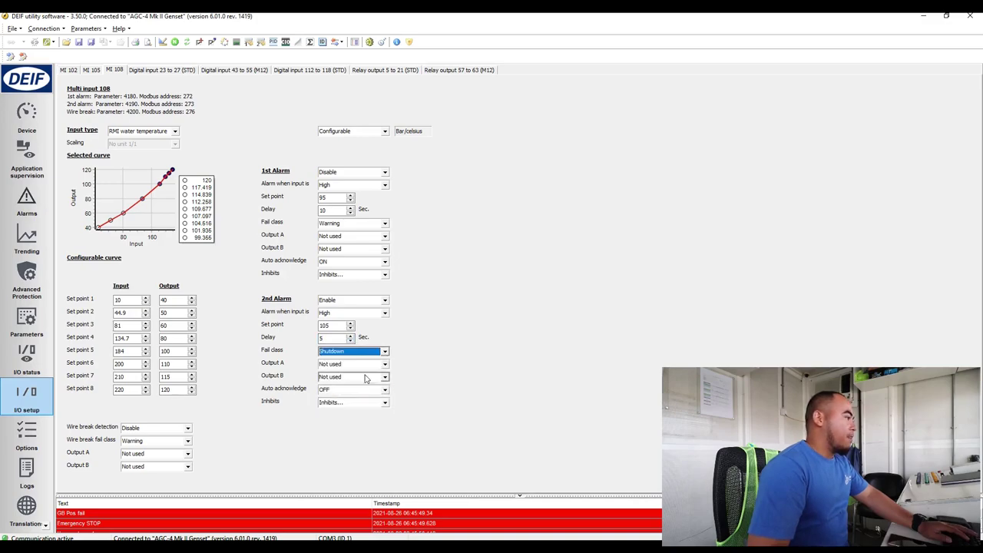
left_click(384, 389)
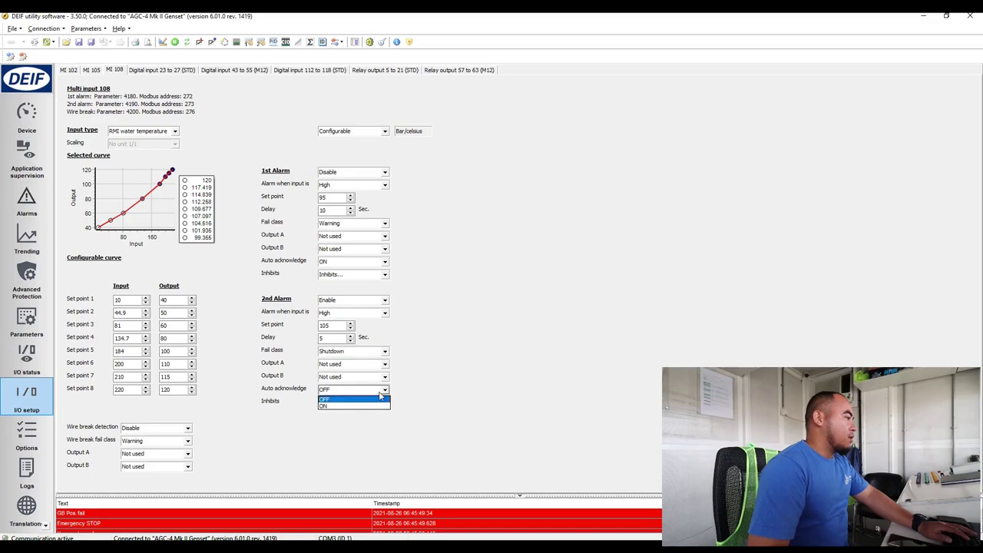
left_click(343, 407)
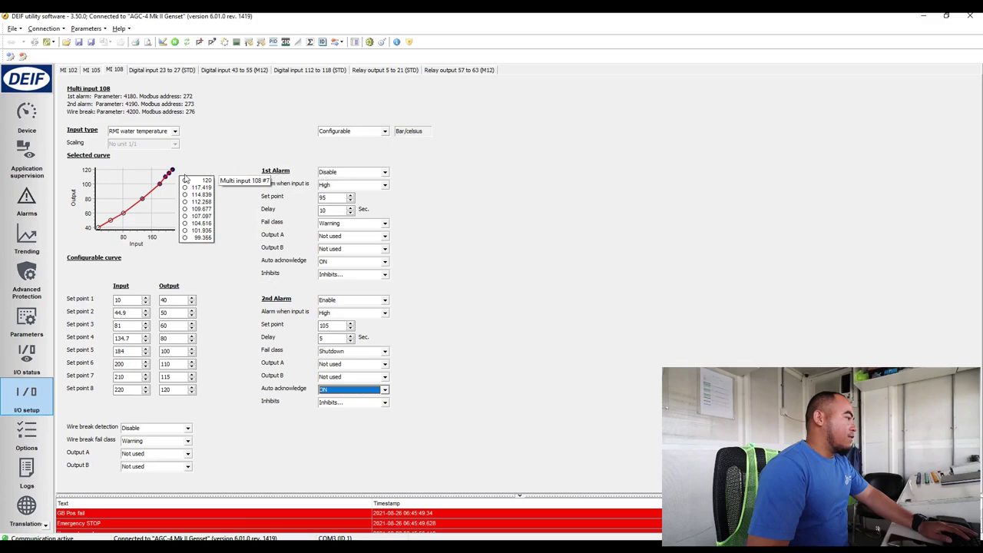
Check digital input 23's available functions, leaving it set to Not used
left_click(169, 70)
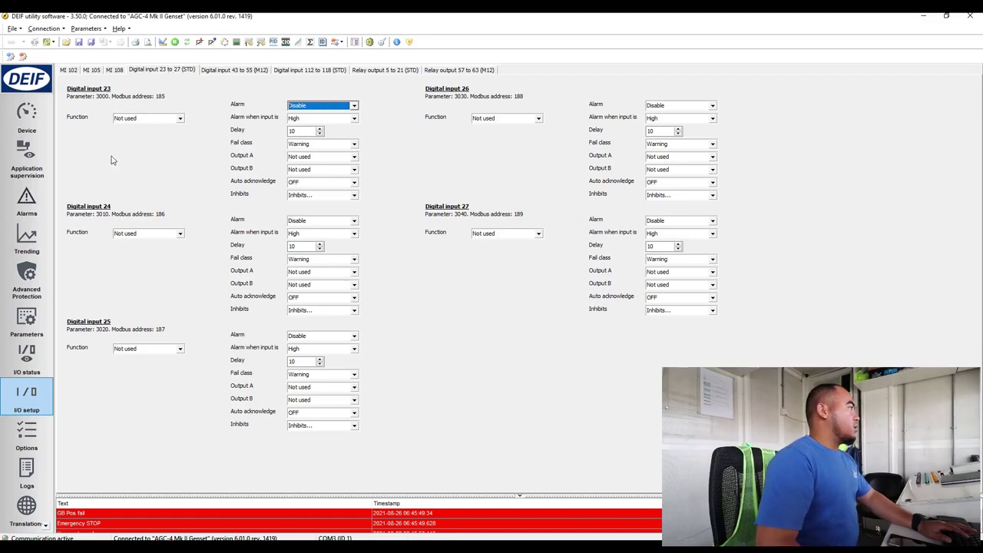
left_click(179, 118)
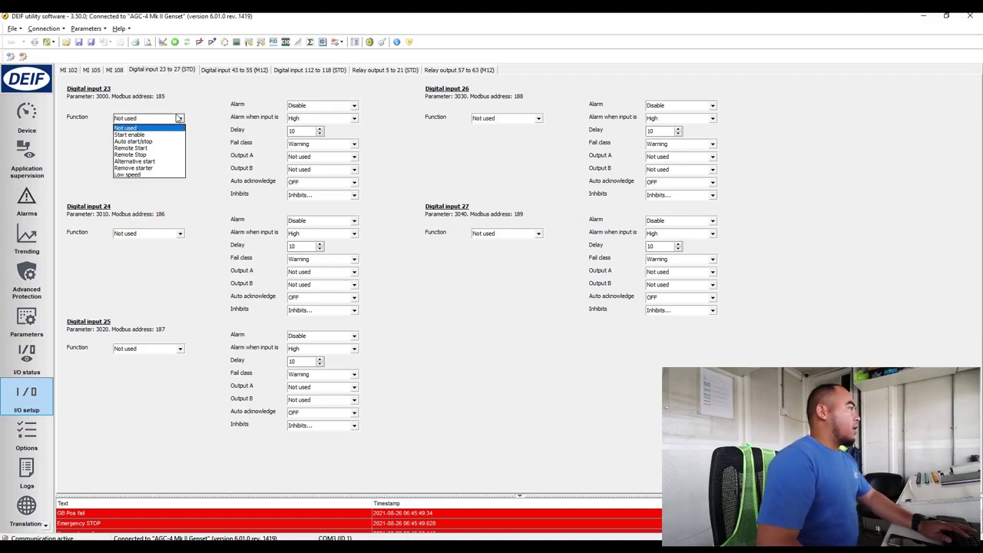
left_click(211, 101)
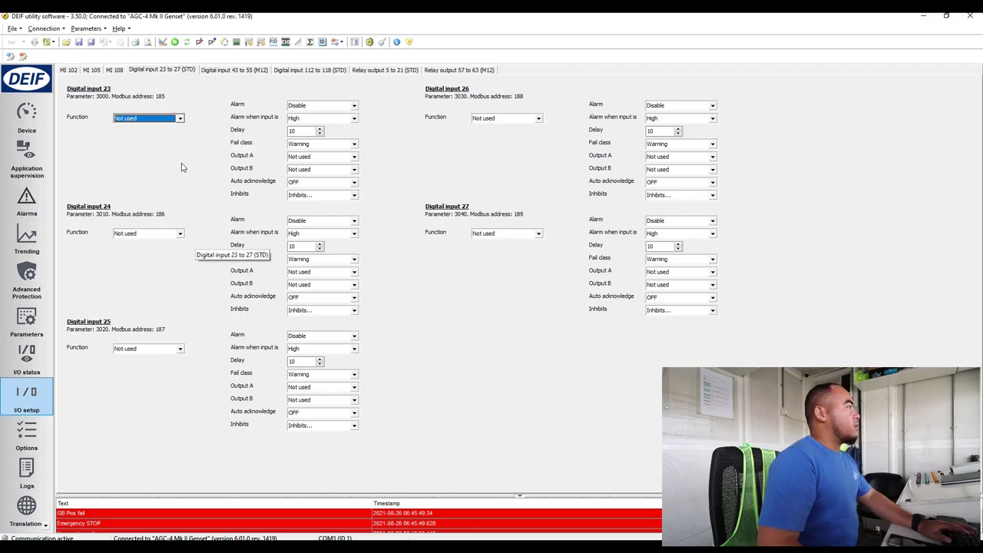
Review digital inputs 43 to 55, then bring up the controller's options list
left_click(232, 70)
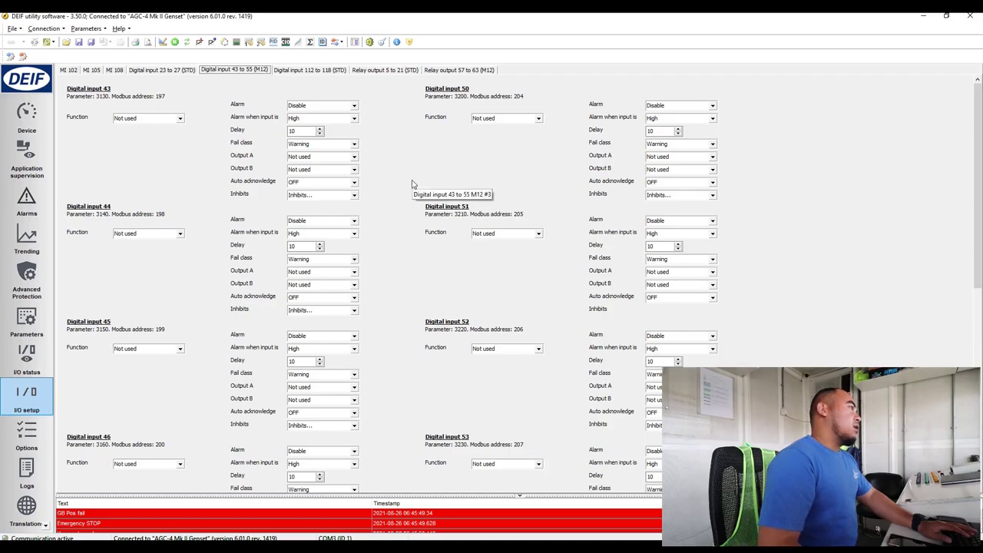
scroll(412, 191, "down", 3)
scroll(413, 191, "up", 3)
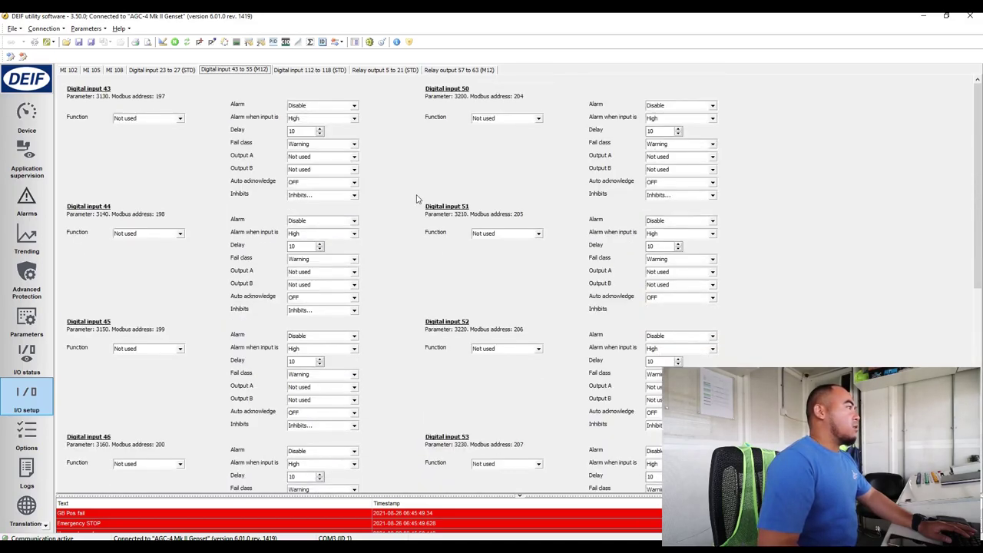
left_click(23, 436)
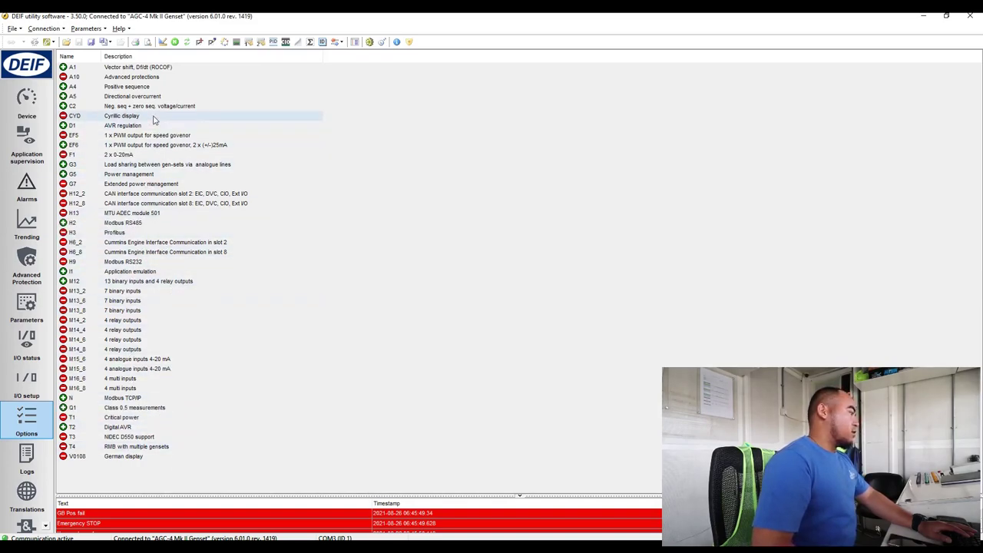
Go through the Logs view to the empty Translation page with Master language and Language 1–11
left_click(24, 465)
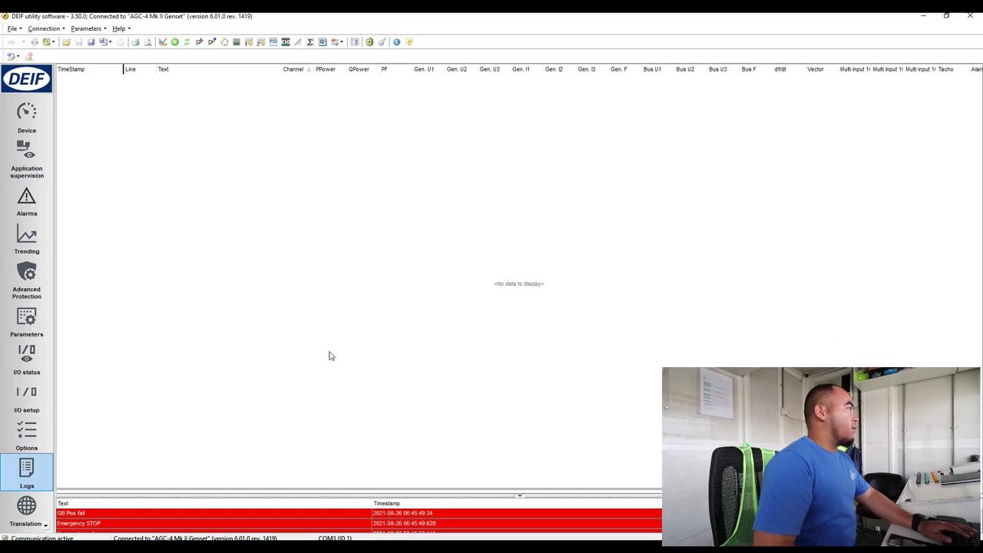
left_click(27, 472)
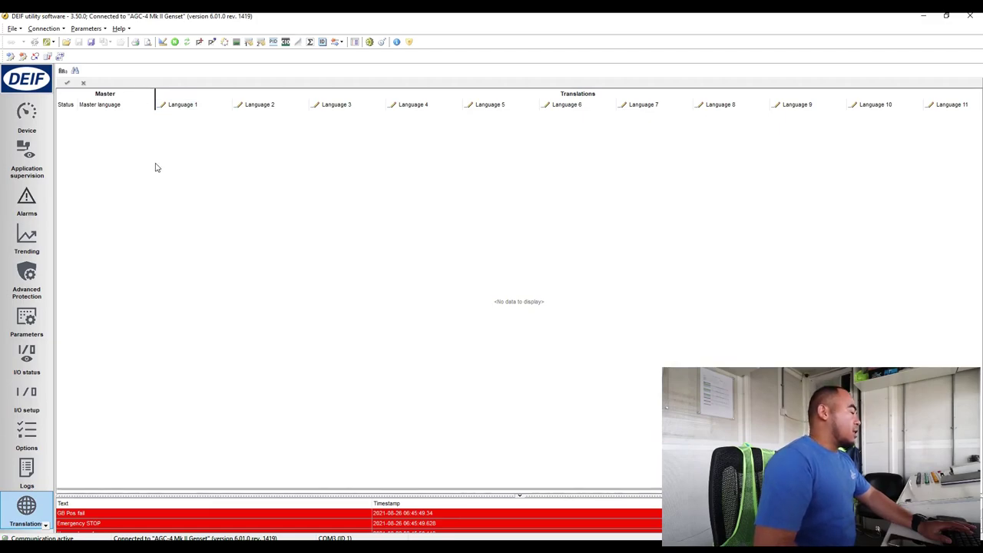
Retrieve the controller's 5245 texts, including translations, and acknowledge the completed transfer
left_click(10, 56)
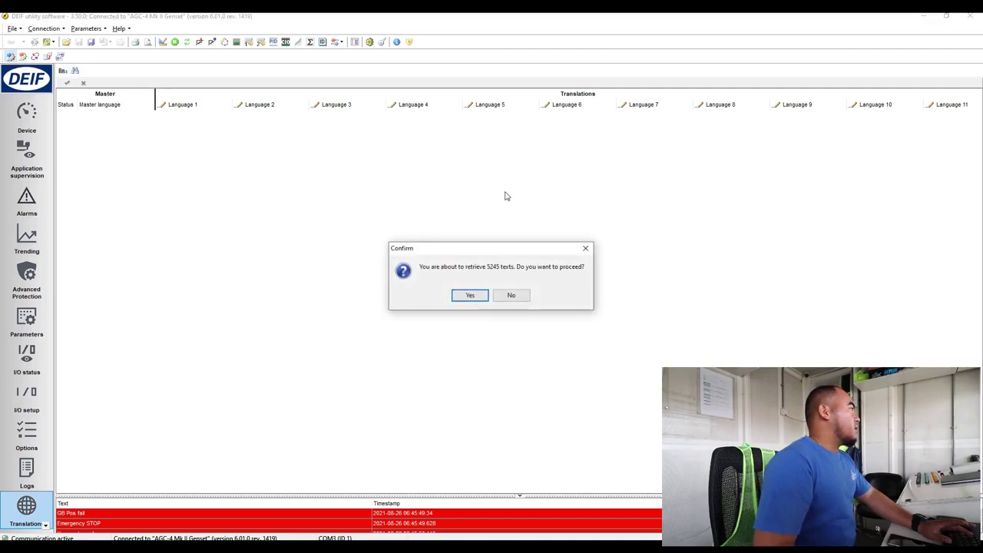
left_click(469, 295)
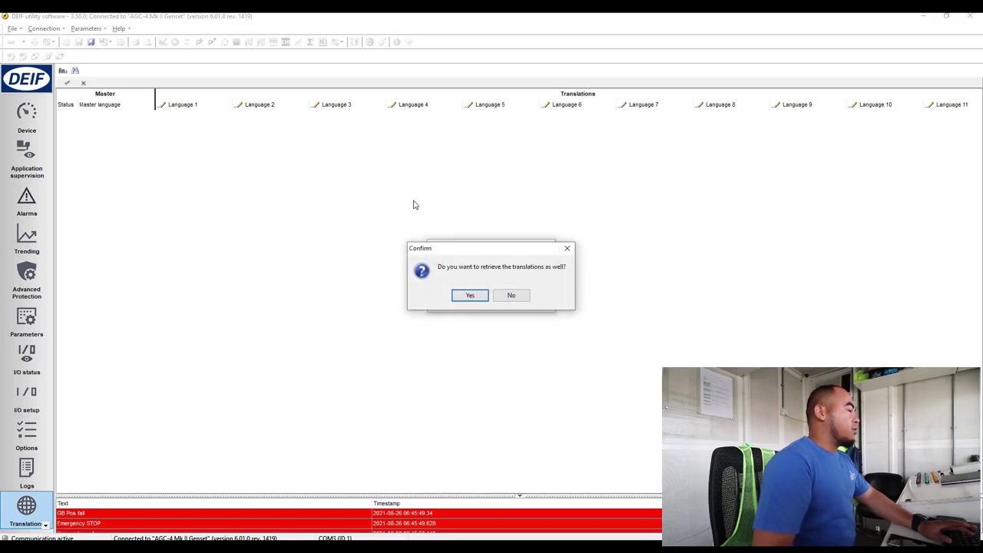
left_click(476, 304)
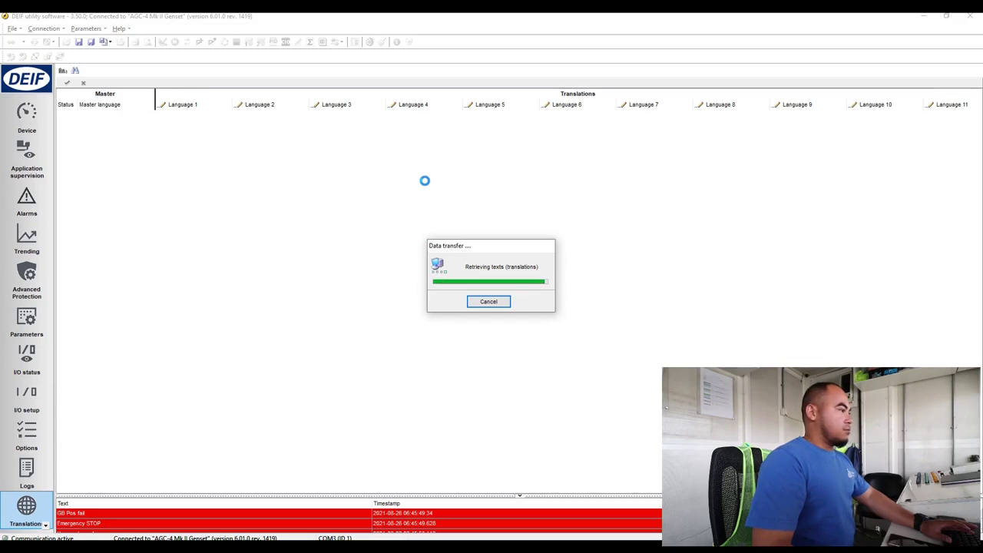
left_click(492, 296)
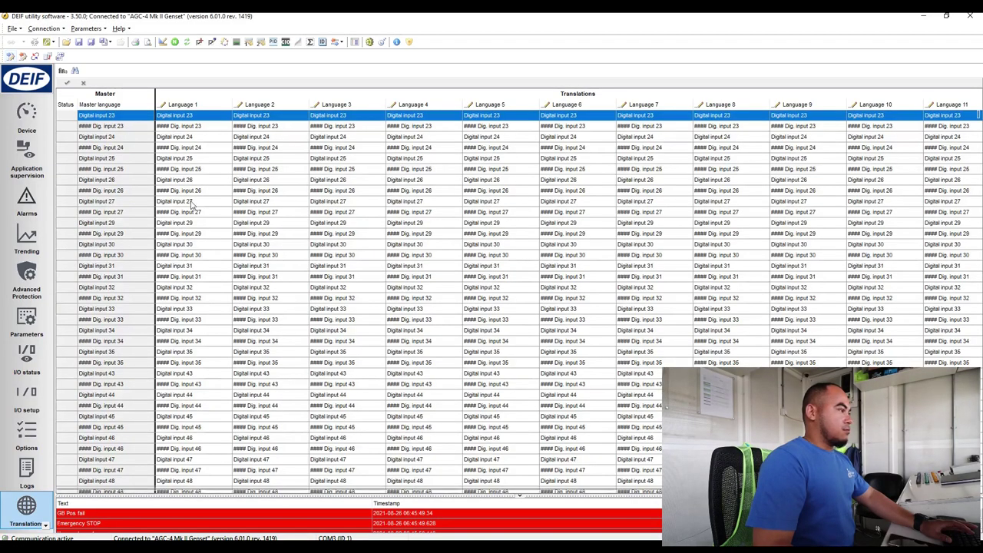
Scroll the translations table past the digital input rows down to the RMI oil105 entries
scroll(369, 222, "down", 12)
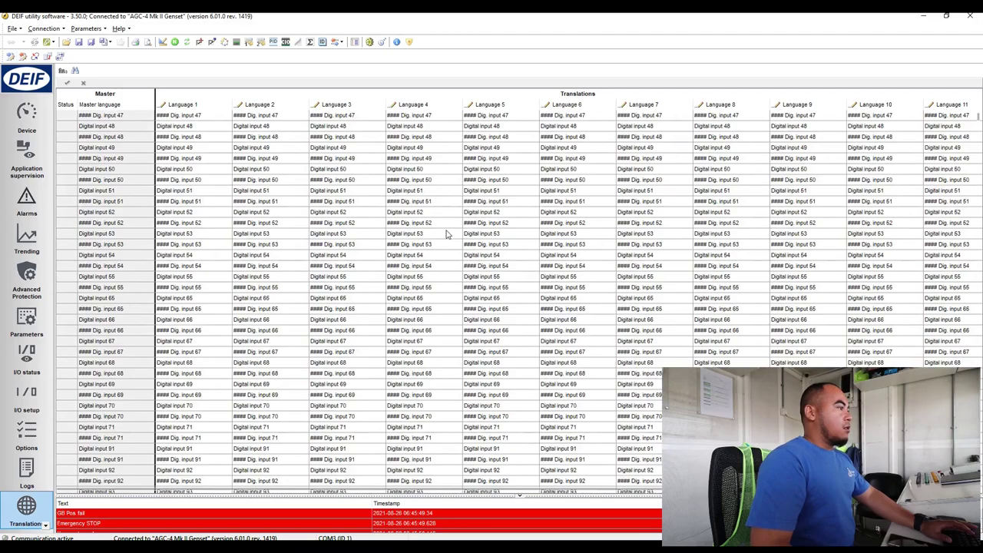
mouse_move(979, 119)
left_mouse_down()
mouse_move(979, 307)
mouse_move(980, 111)
left_mouse_up()
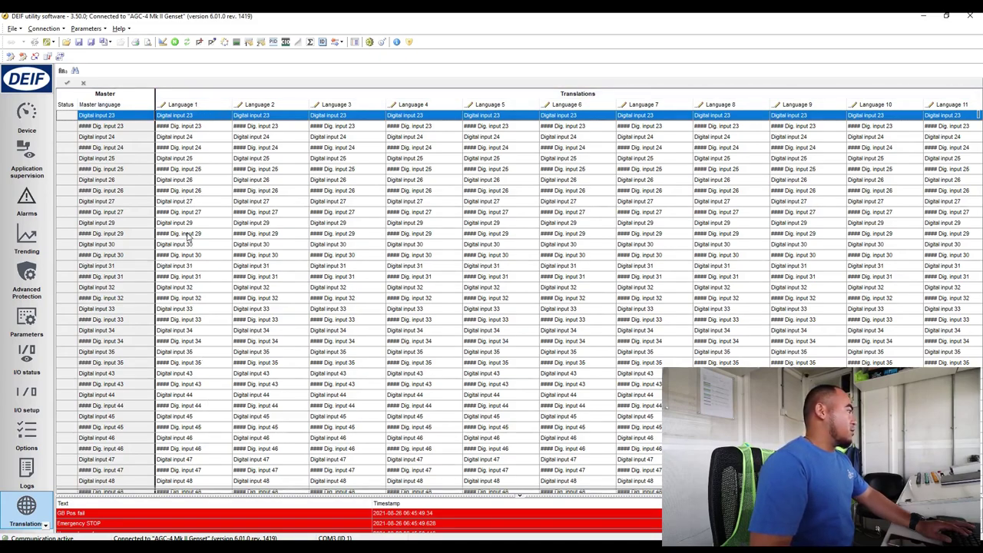
scroll(208, 254, "down", 7)
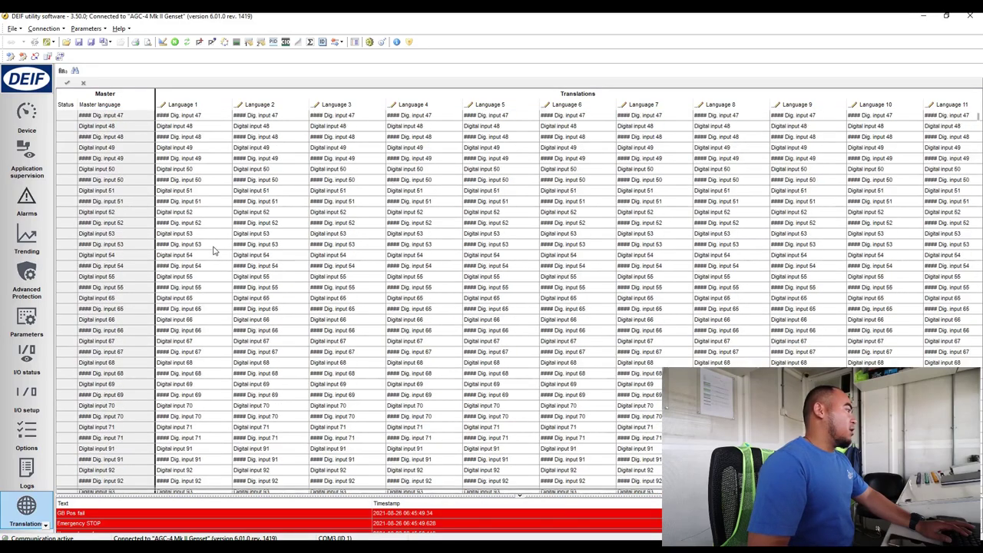
key("ctrl+Home")
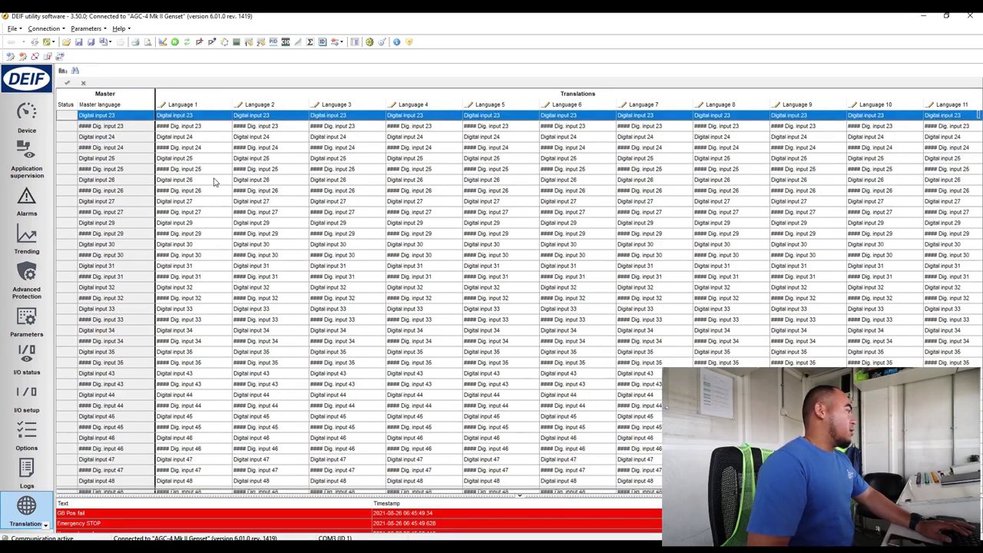
scroll(203, 187, "down", 12)
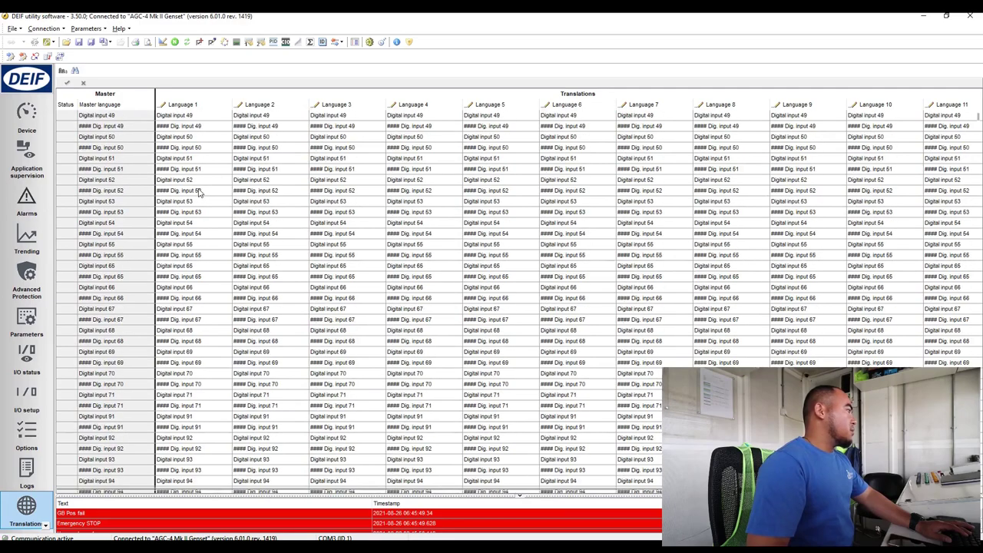
scroll(197, 191, "down", 3)
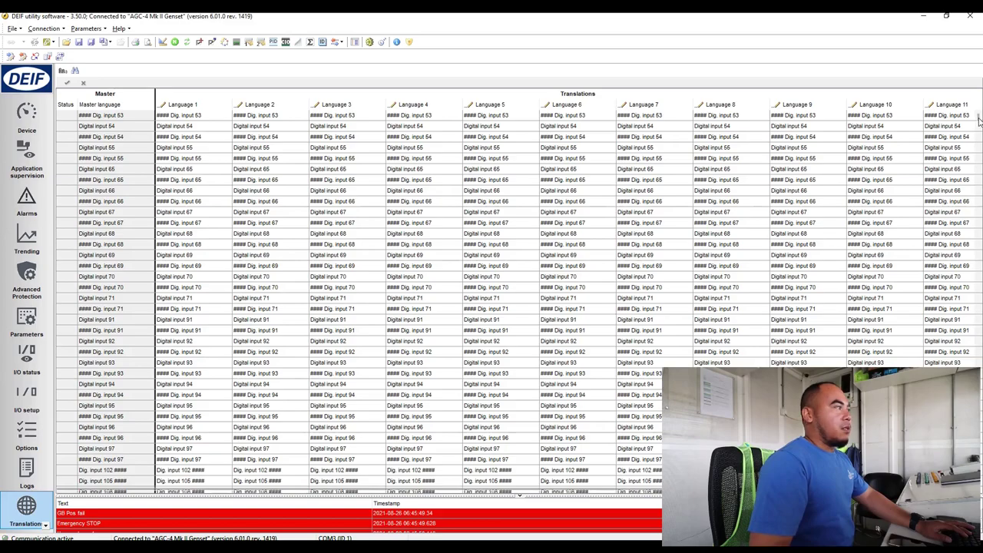
left_click(978, 116)
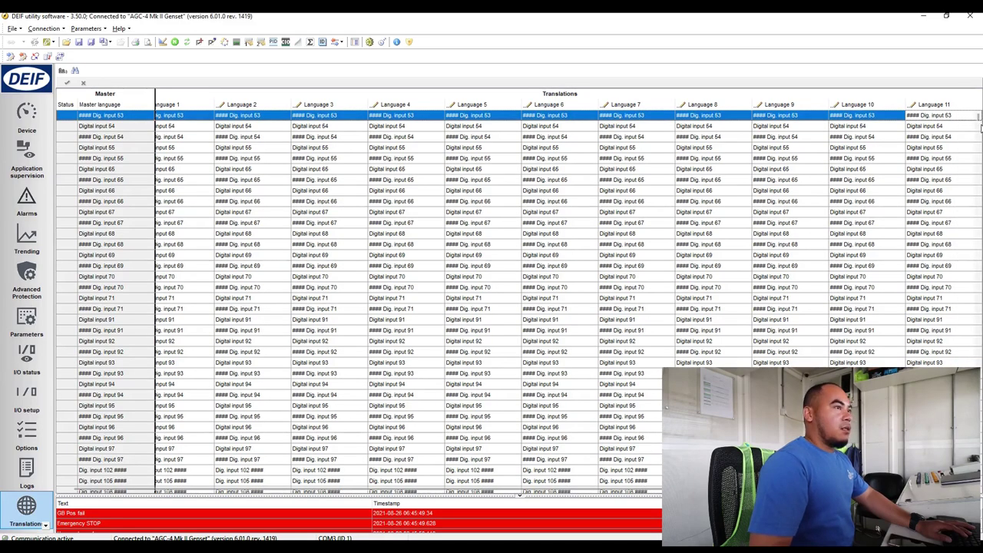
scroll(978, 123, "down", 10)
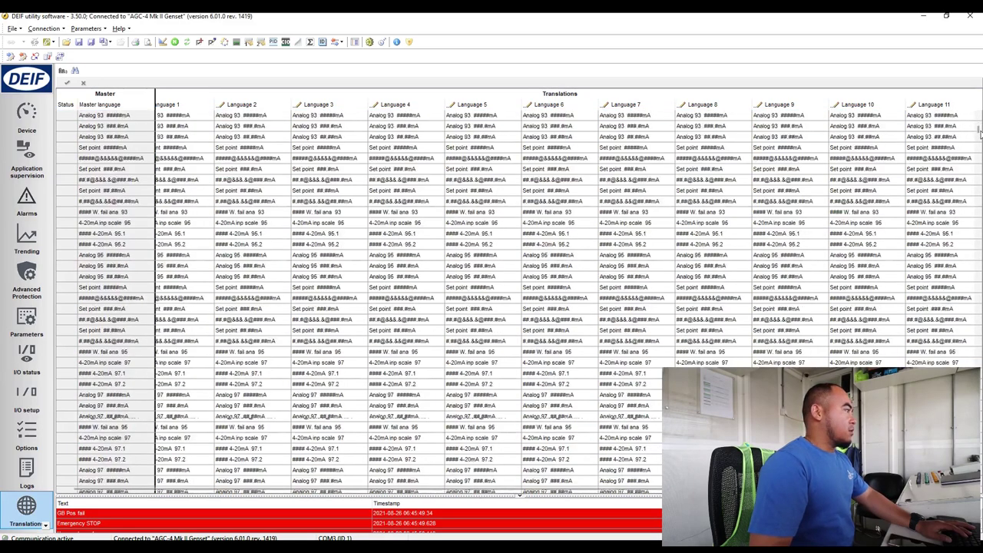
scroll(978, 127, "down", 3)
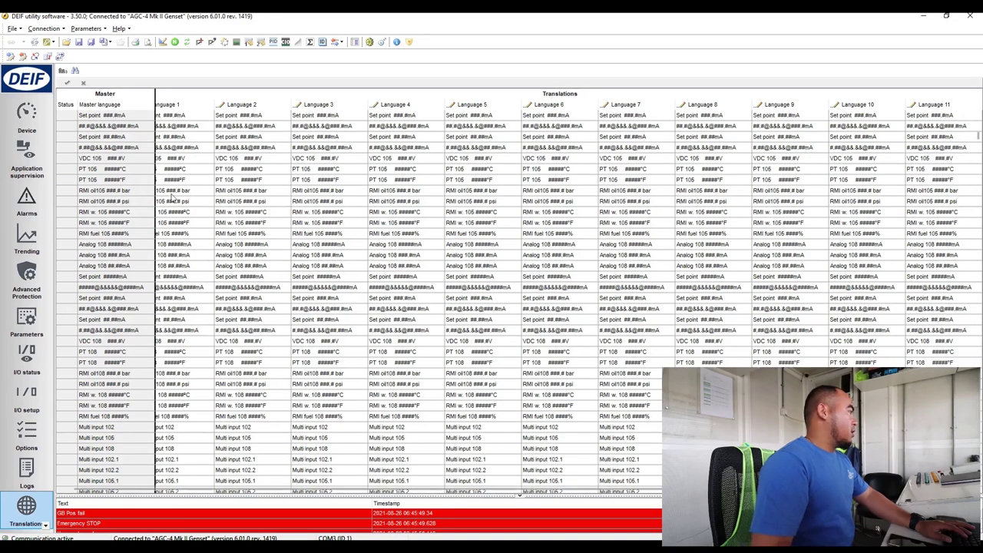
Change the Language 1 text 'RMI oil105 ### bar' to 'Low Oil ### bar'
left_click(200, 191)
double_click(201, 191)
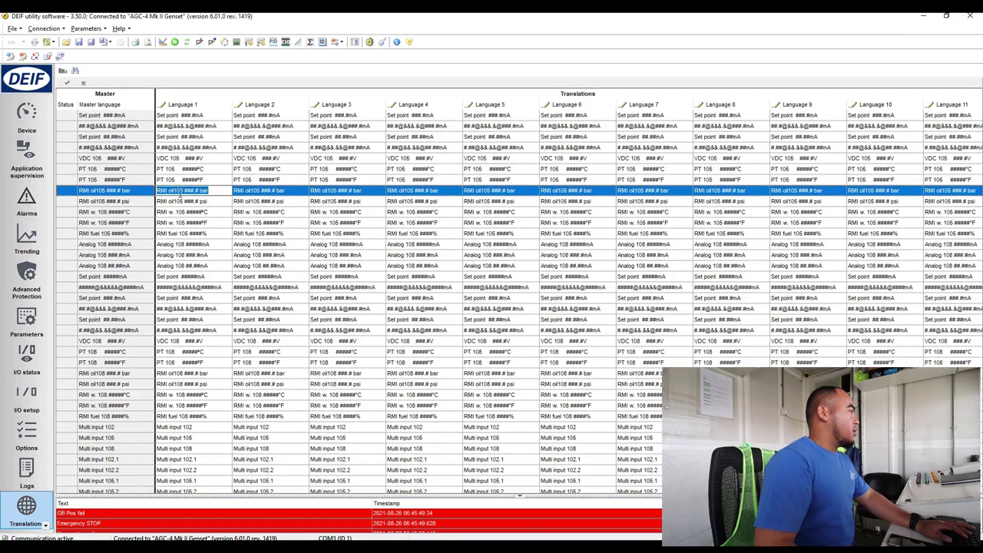
double_click(176, 191)
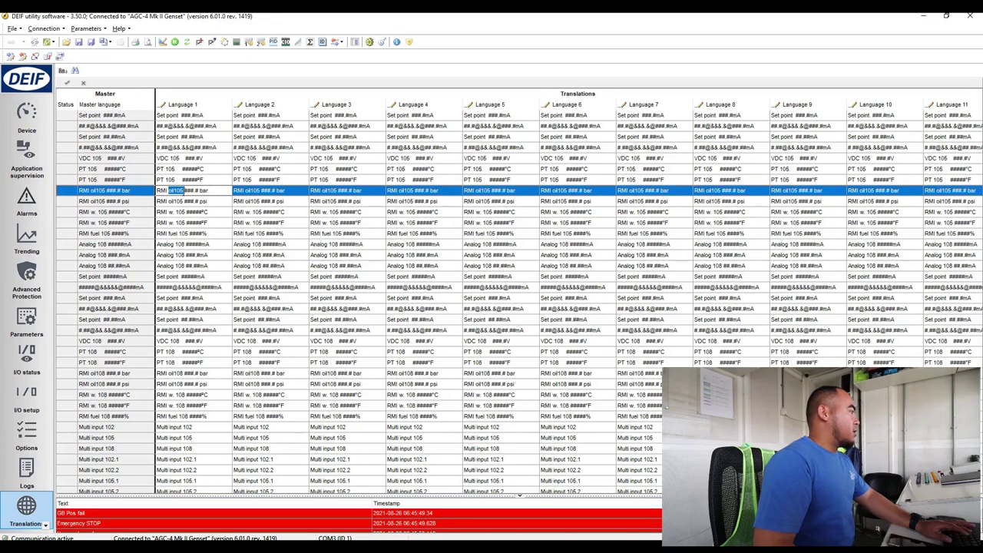
key("BackSpace")
key("BackSpace")
key("BackSpace")
key("BackSpace")
key("BackSpace")
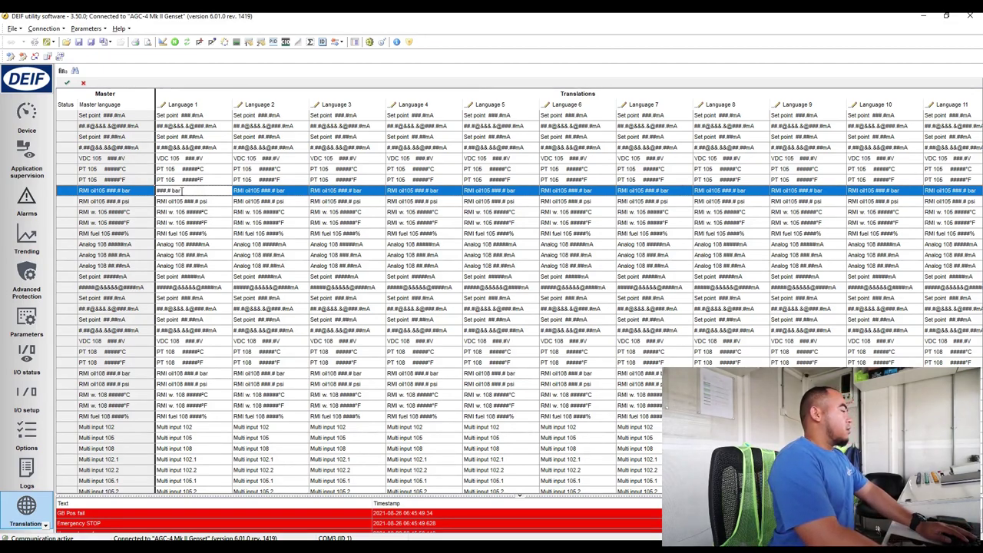
type("Oil")
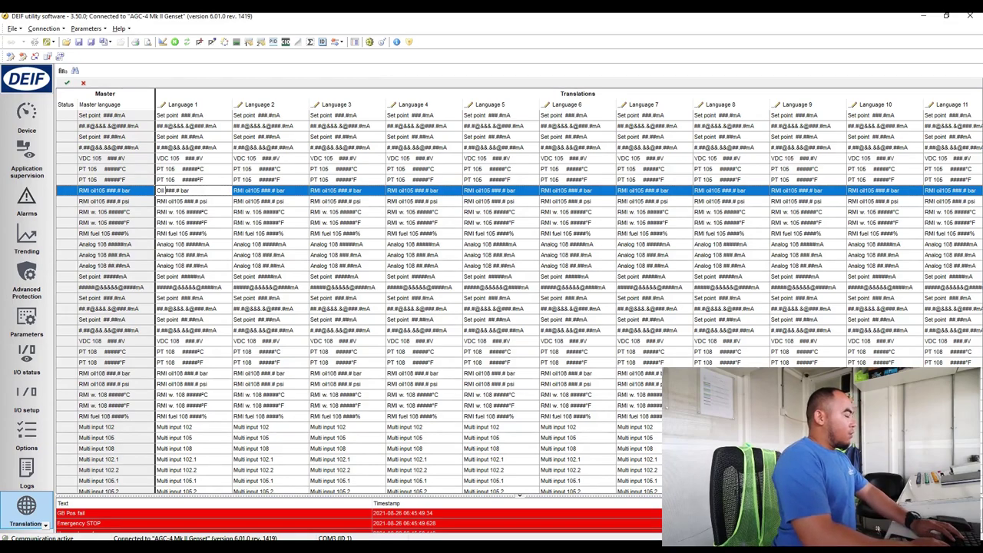
key("BackSpace")
key("BackSpace")
key("BackSpace")
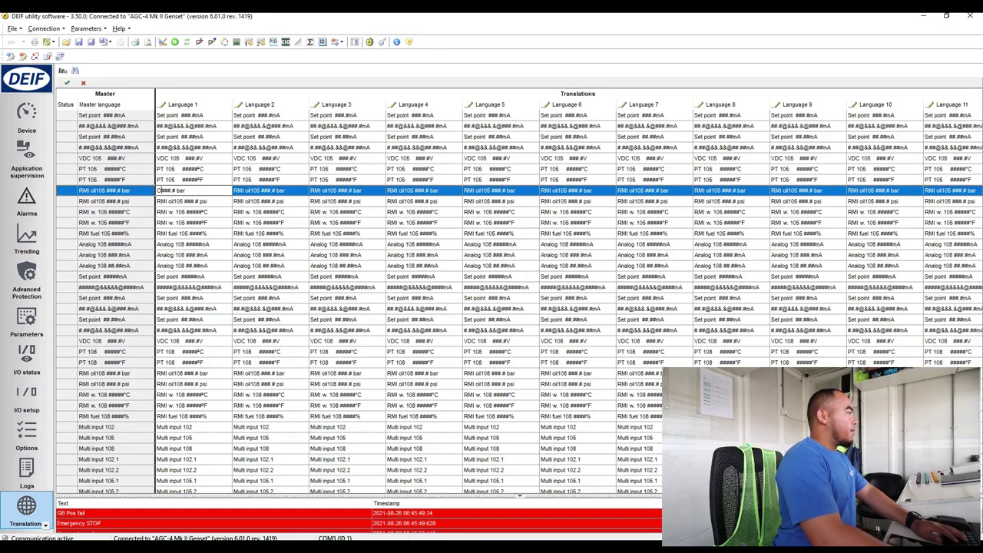
type("il")
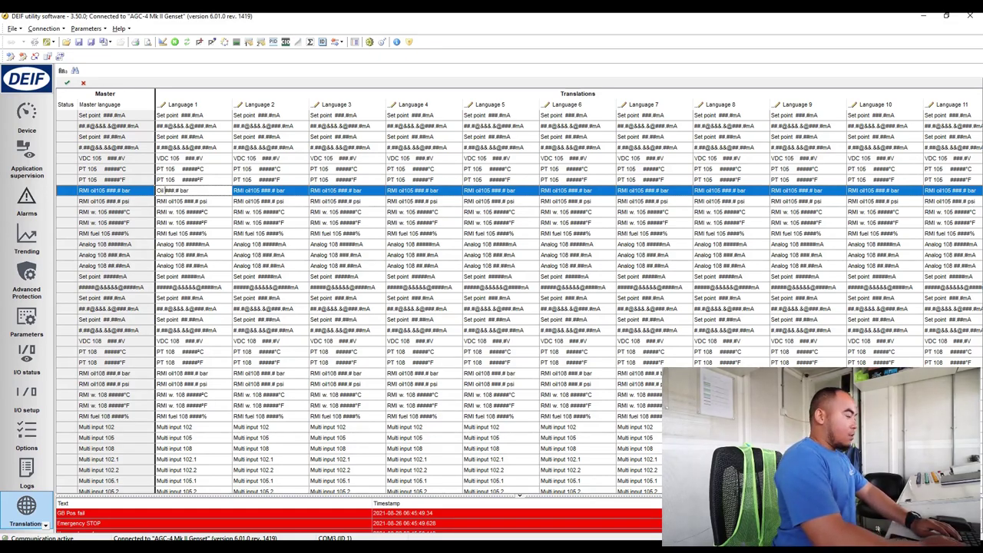
key("BackSpace")
key("BackSpace")
key("BackSpace")
key("BackSpace")
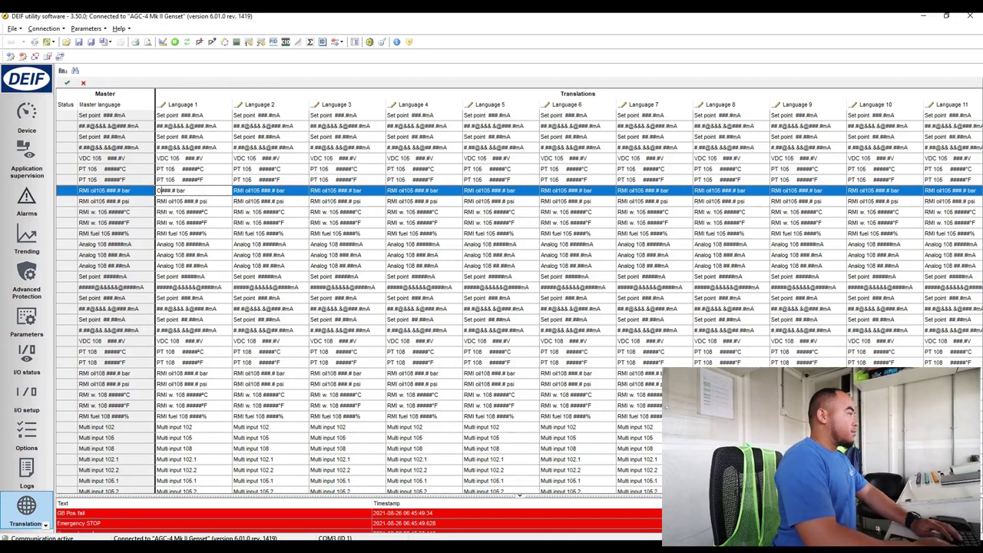
type("Low Oil")
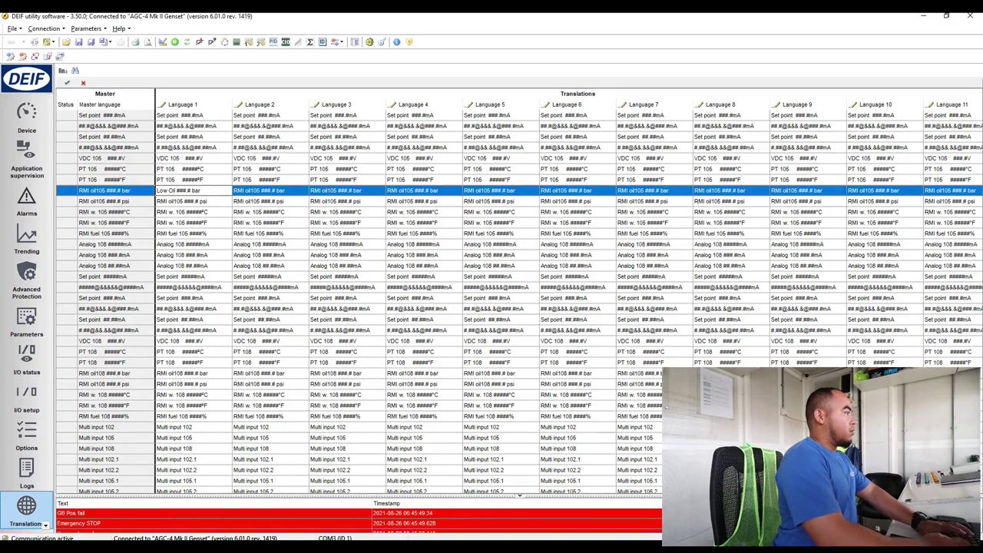
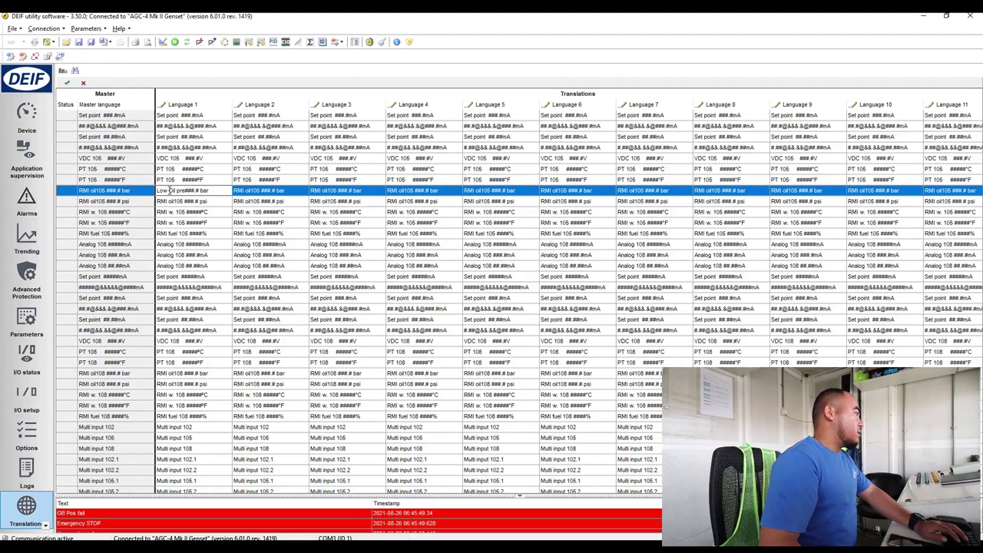
Replace 'Low oil pre' with 'Oil pressure' in the Language 1 text for RMI oil 105 bar
key("BackSpace")
key("BackSpace")
key("BackSpace")
key("BackSpace")
key("BackSpace")
type("O")
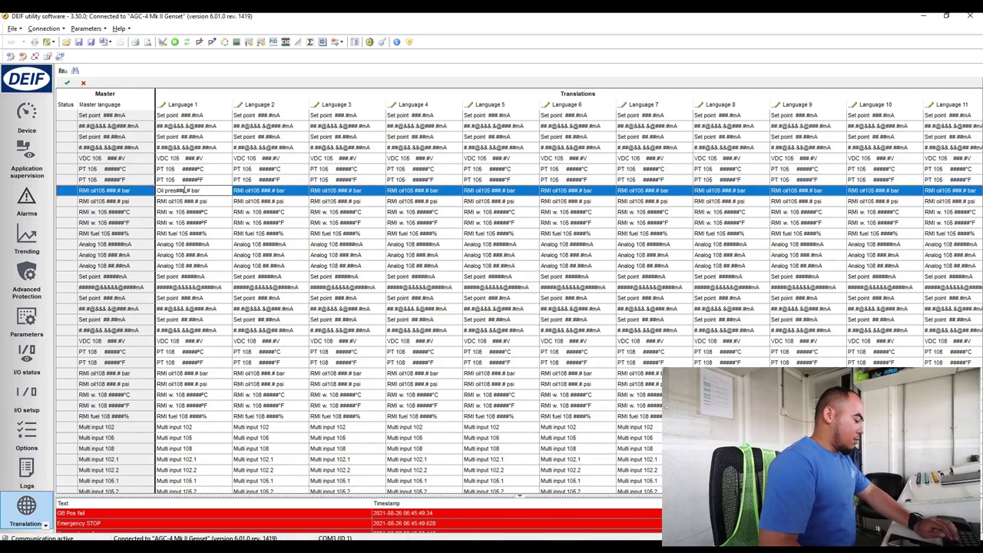
type("s")
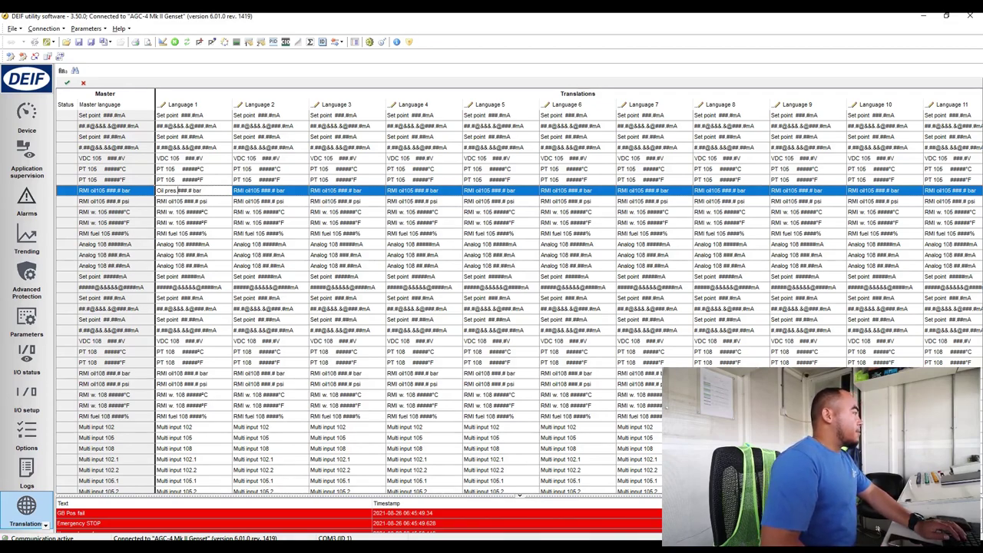
type("s")
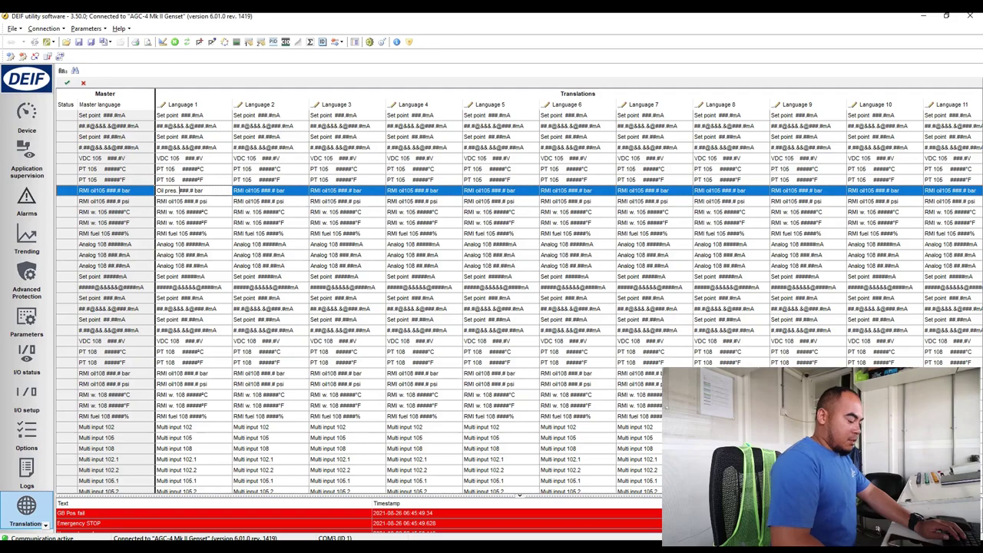
type("u")
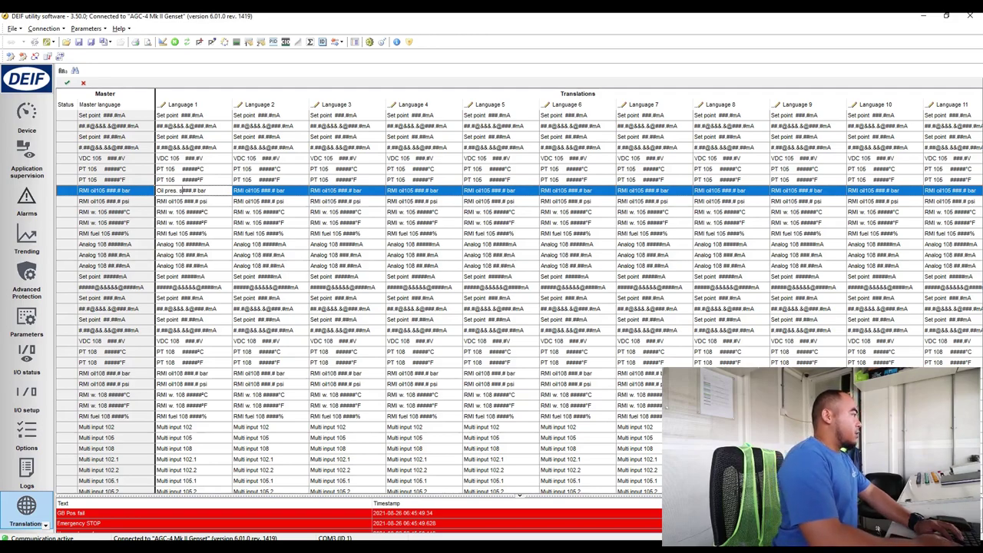
type("r")
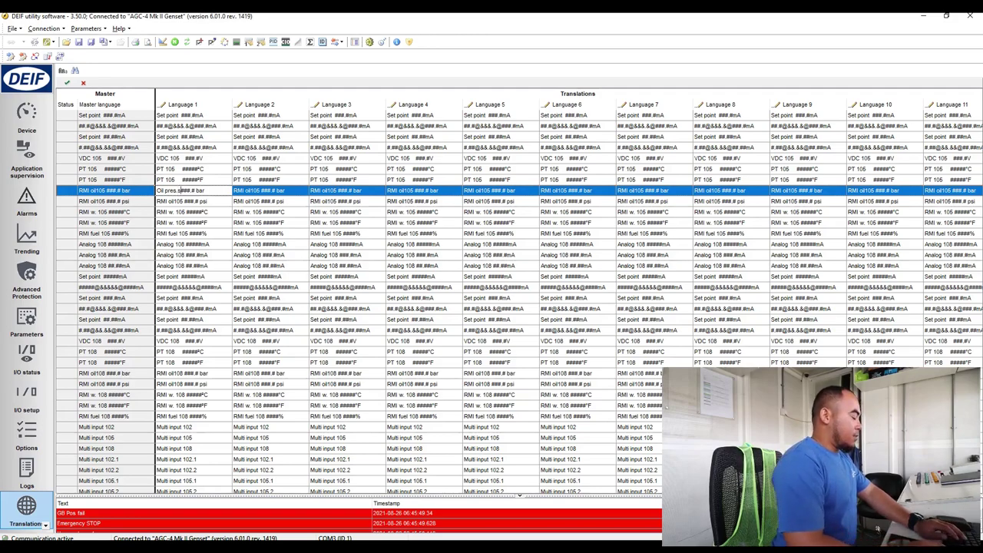
type("e")
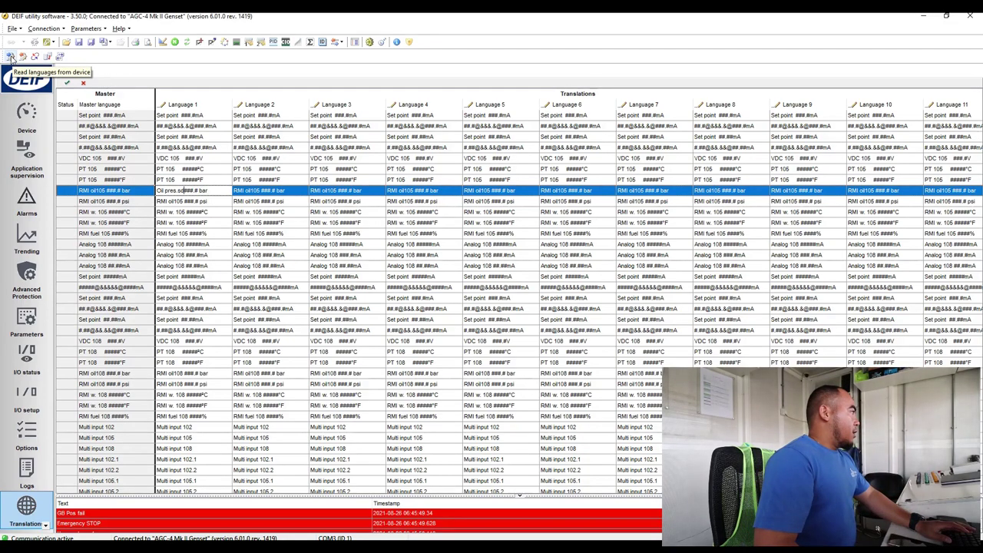
Write only Language 1 to the AGC-4 controller, make it the active language, and acknowledge the notice
left_click(22, 58)
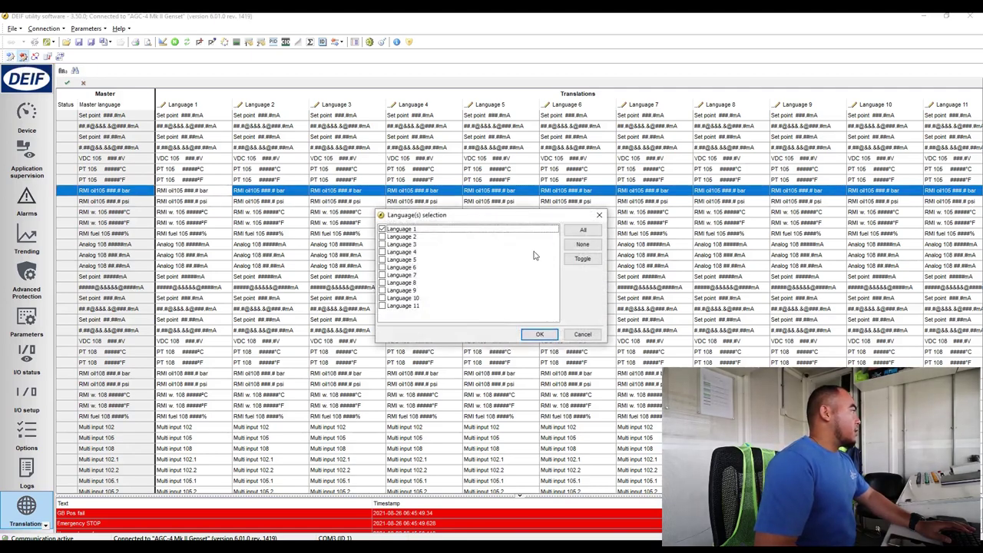
left_click(583, 250)
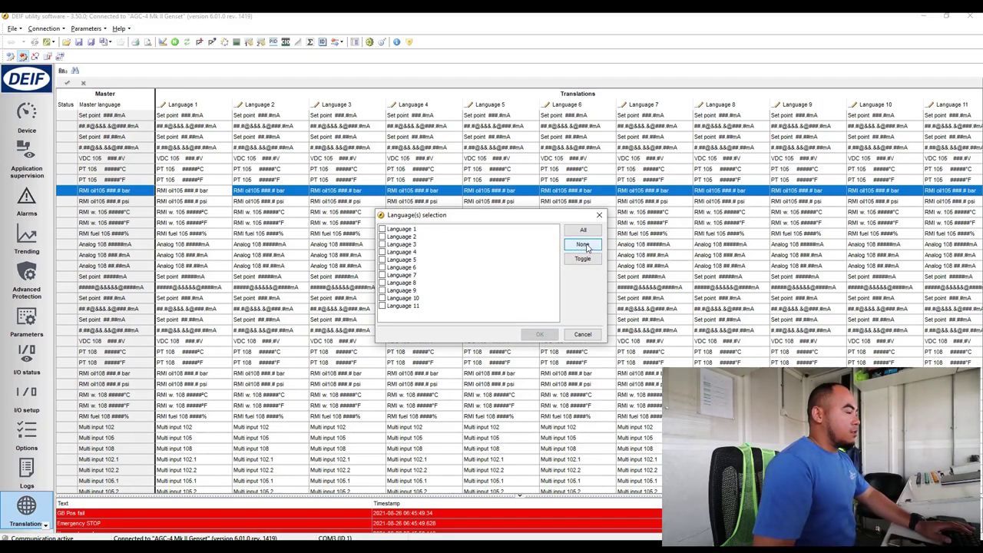
left_click(583, 245)
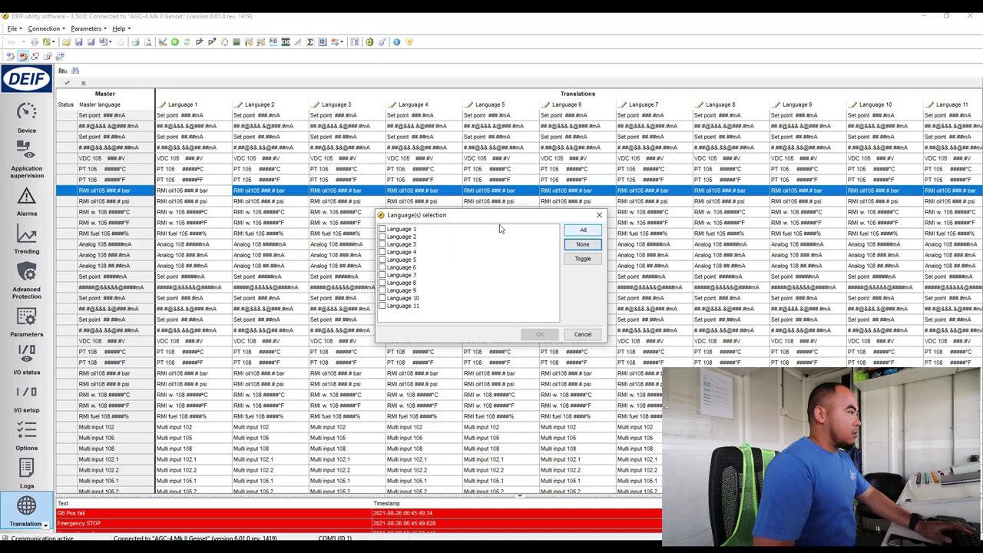
left_click(381, 230)
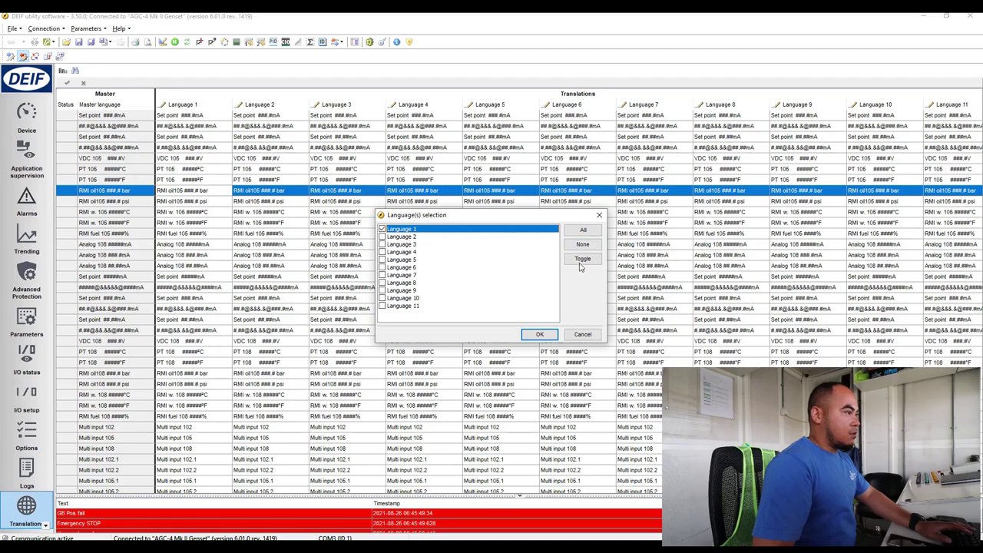
left_click(540, 334)
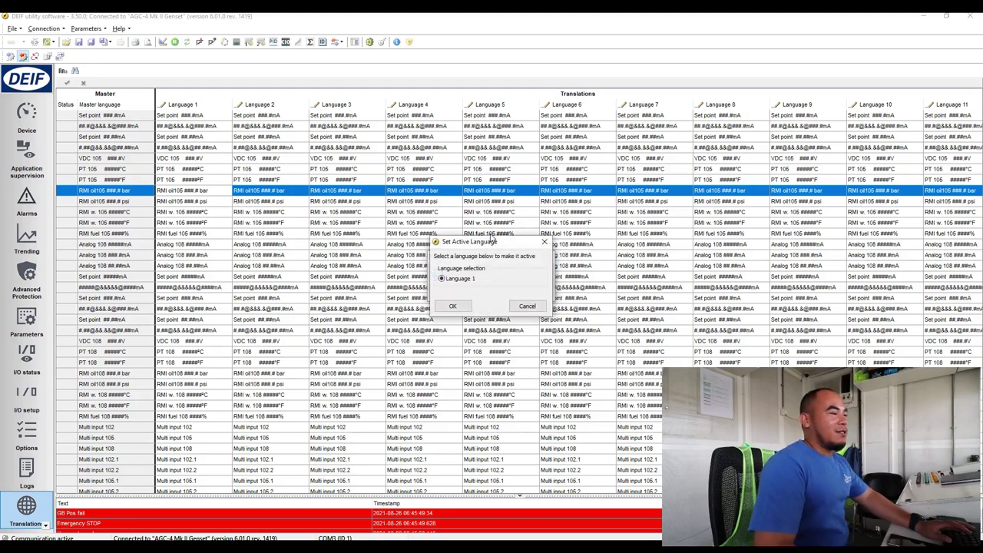
left_click(453, 307)
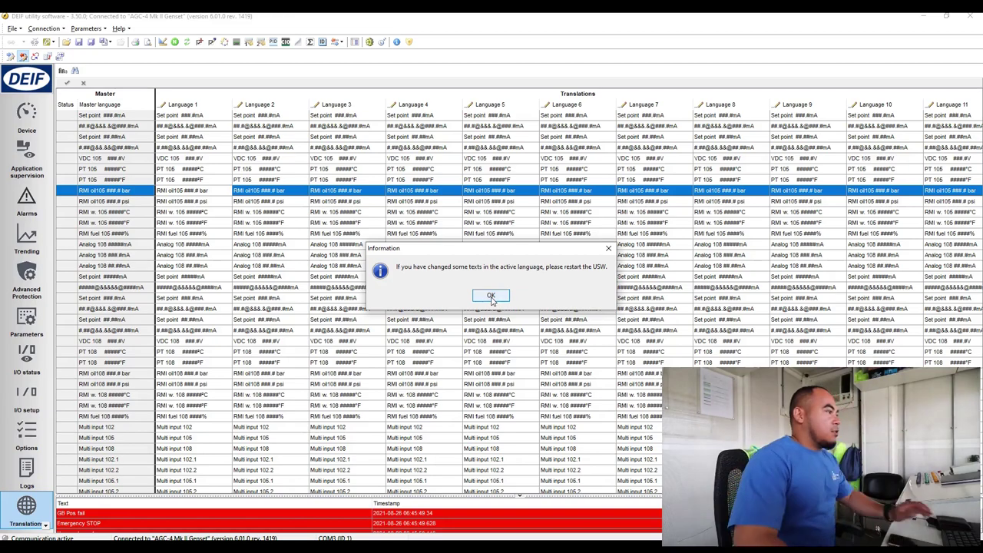
left_click(490, 297)
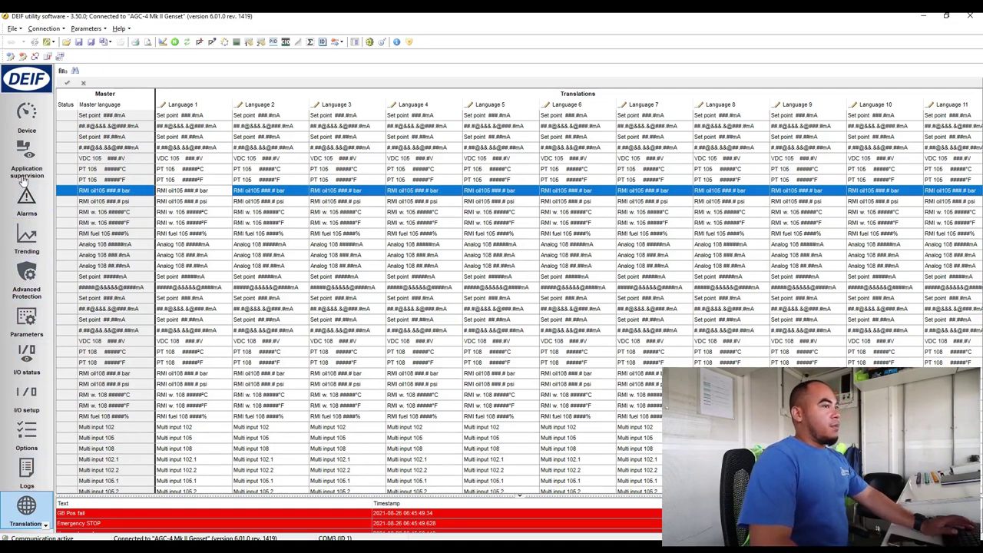
Open the Parameters view and read the parameter list from the connected AGC-4 controller
left_click(26, 321)
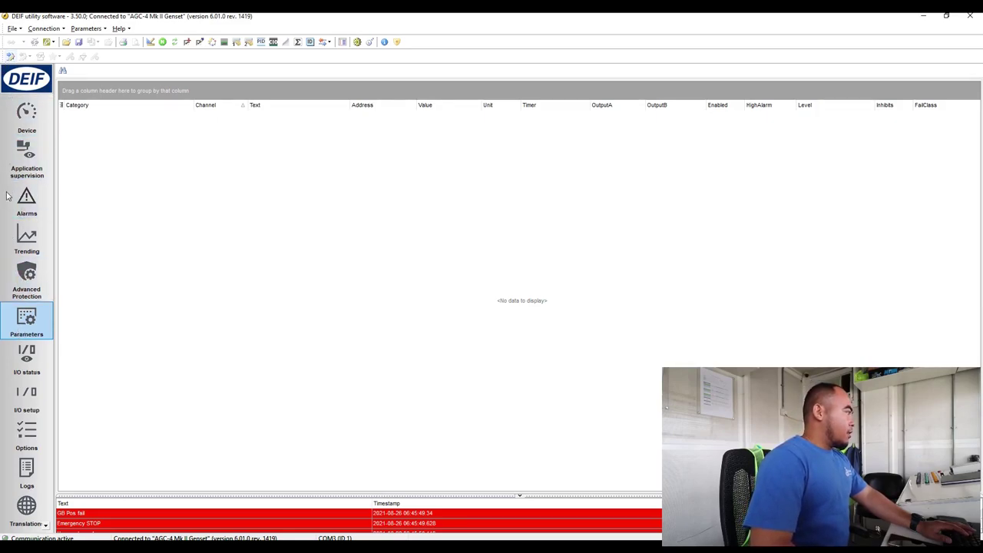
left_click(11, 56)
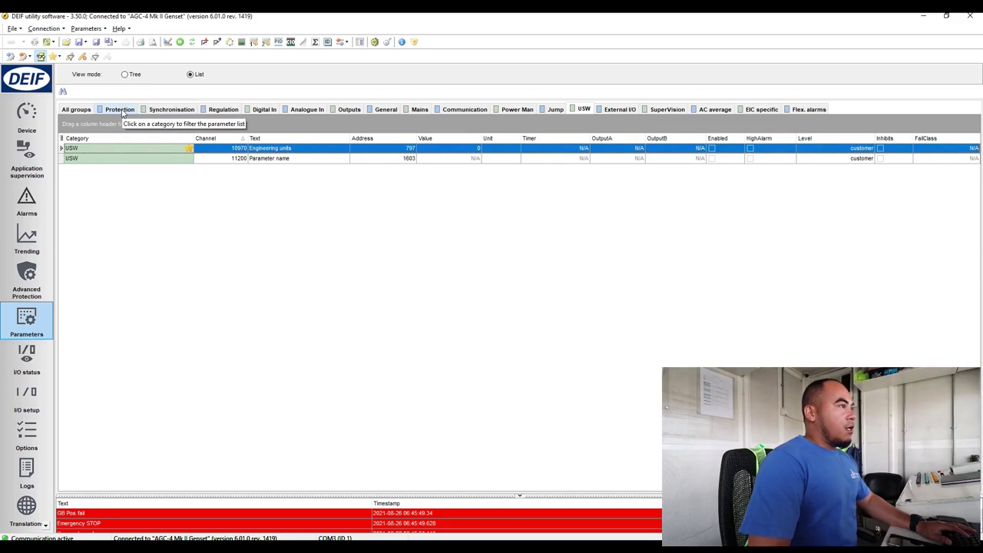
left_click(122, 112)
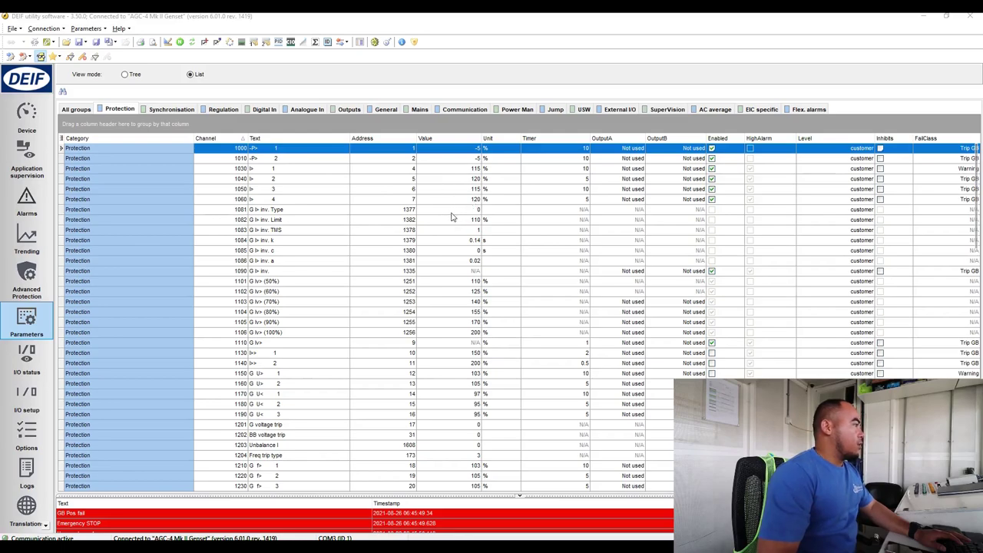
scroll(448, 191, "down", 2)
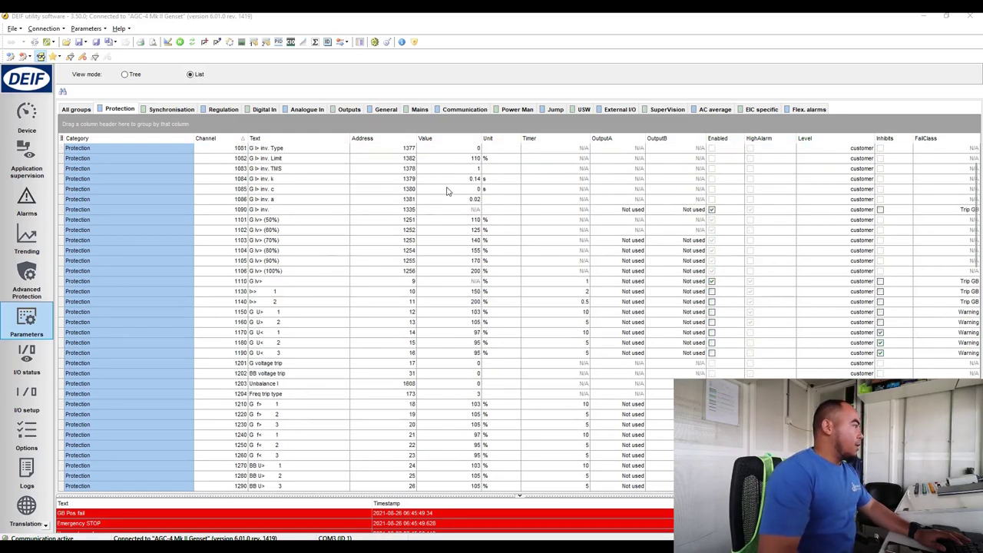
scroll(445, 192, "up", 1)
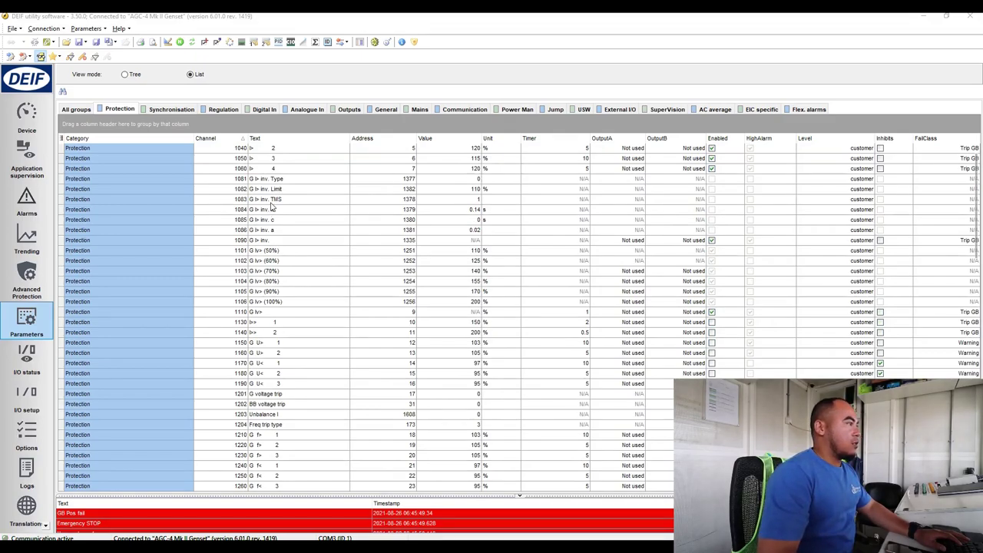
scroll(284, 241, "down", 2)
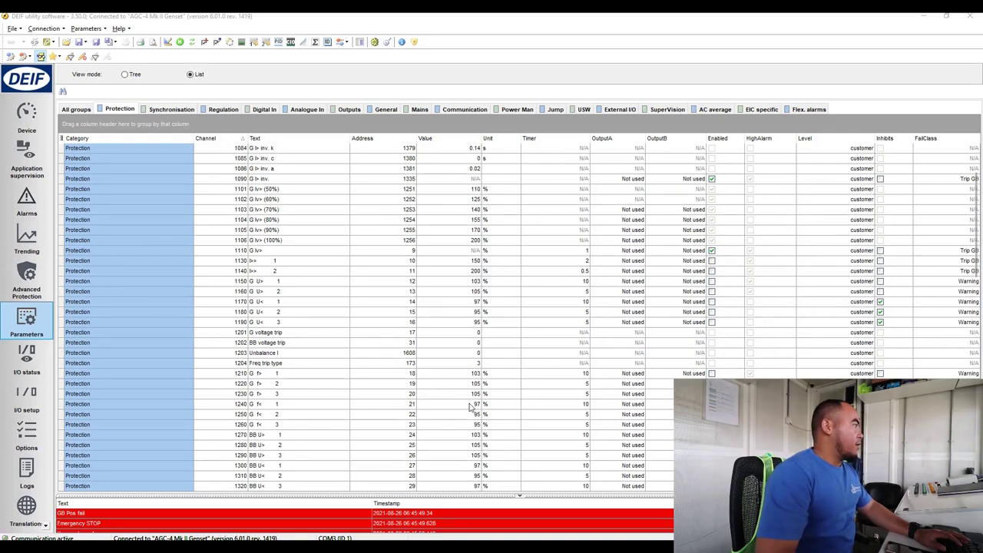
scroll(489, 324, "up", 3)
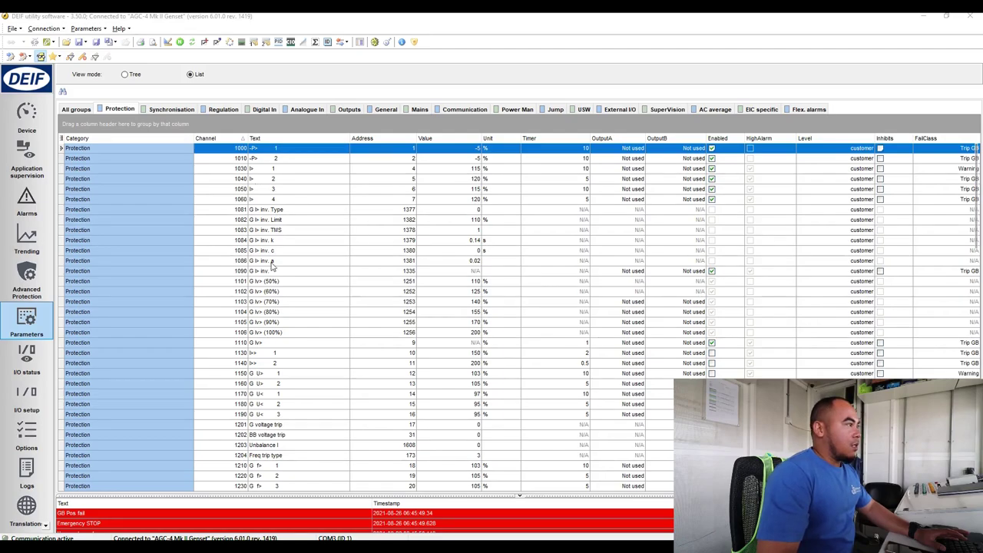
scroll(348, 292, "down", 3)
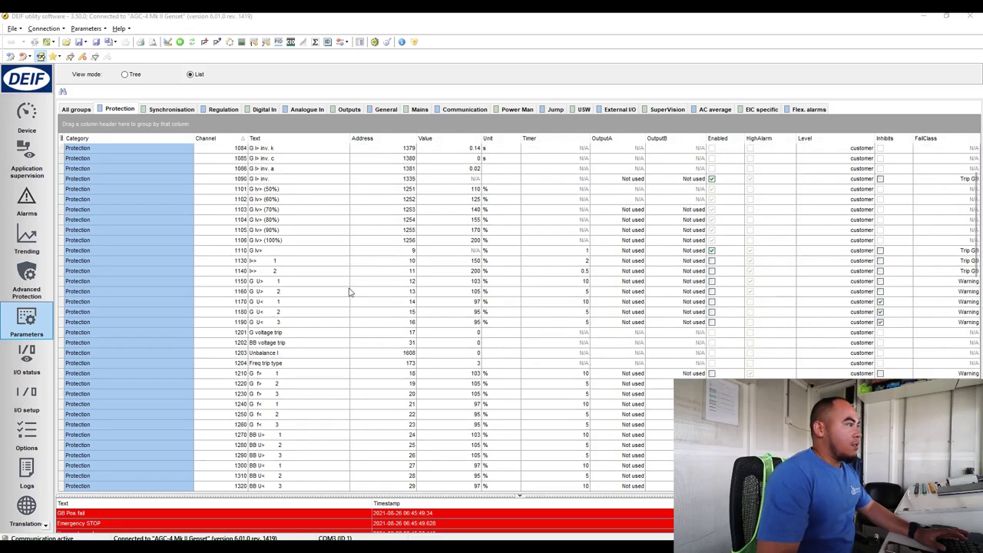
scroll(348, 292, "down", 6)
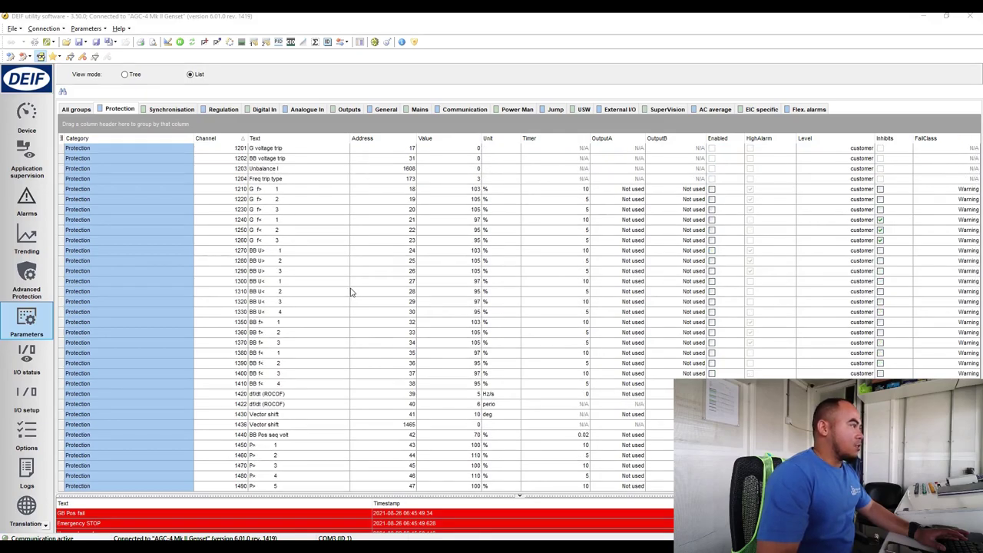
scroll(351, 292, "down", 2)
scroll(351, 292, "down", 2)
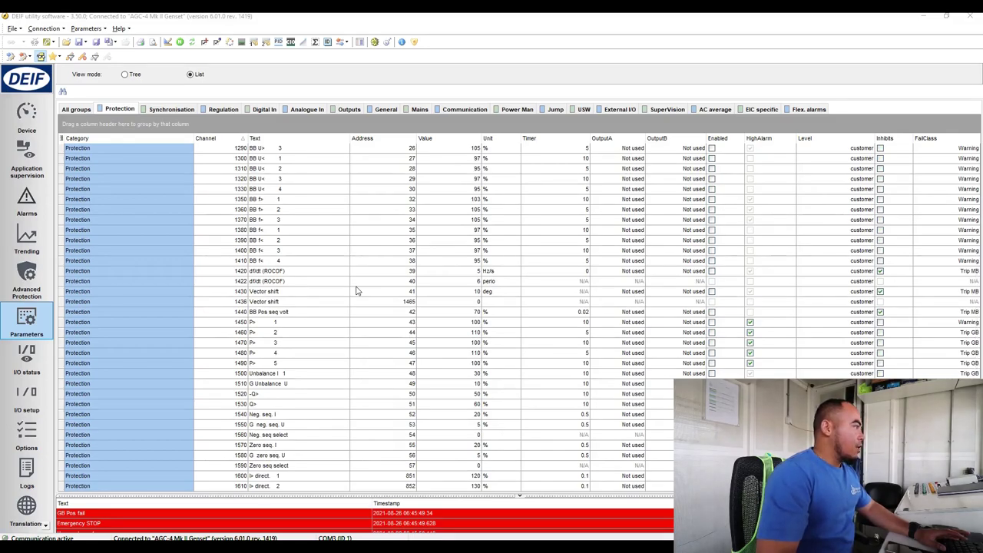
scroll(355, 290, "down", 2)
scroll(356, 290, "down", 7)
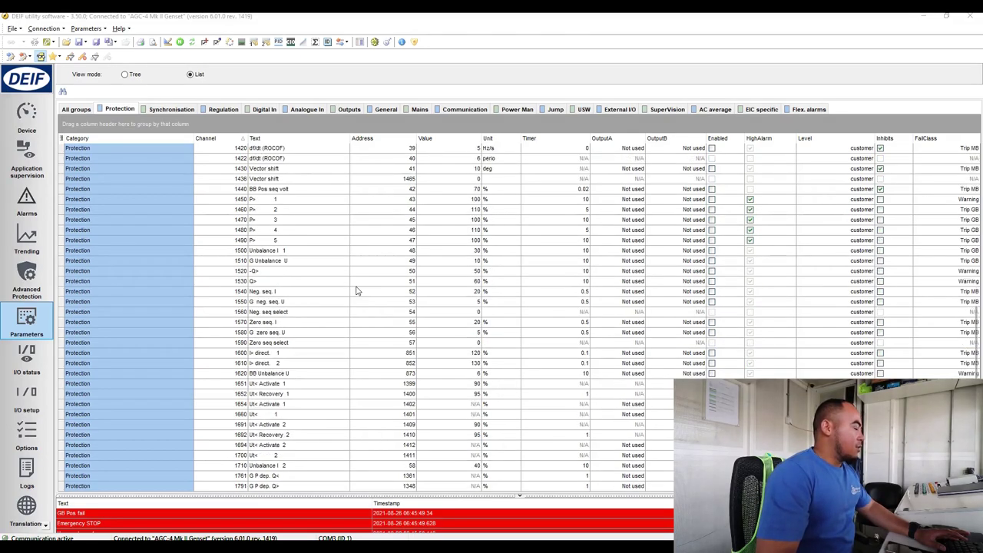
scroll(356, 290, "down", 4)
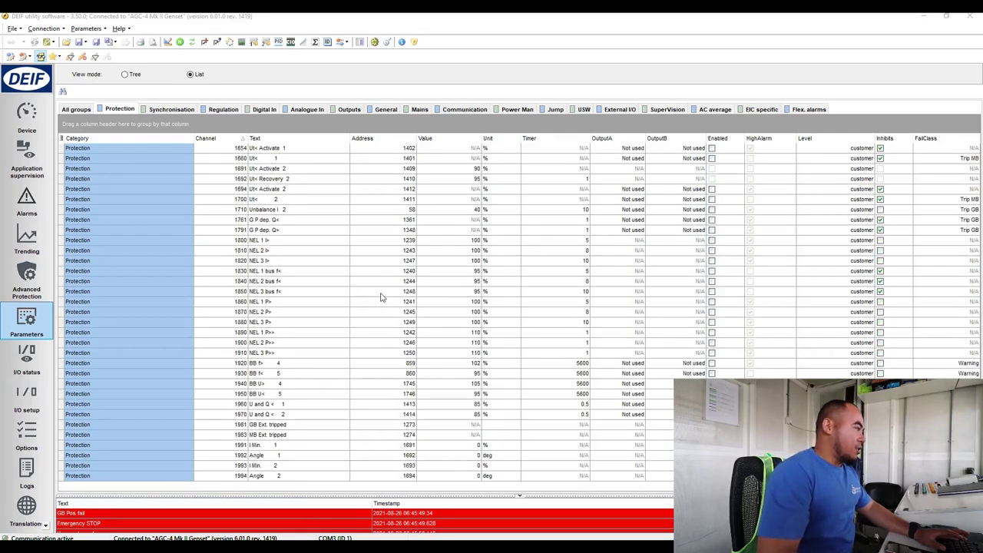
scroll(679, 355, "up", 3)
scroll(679, 355, "up", 15)
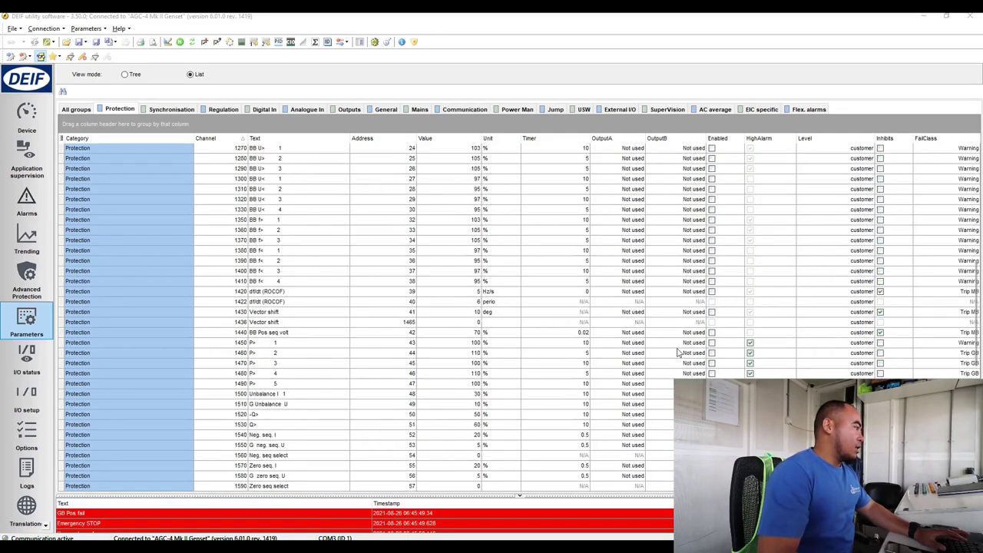
scroll(679, 346, "up", 1)
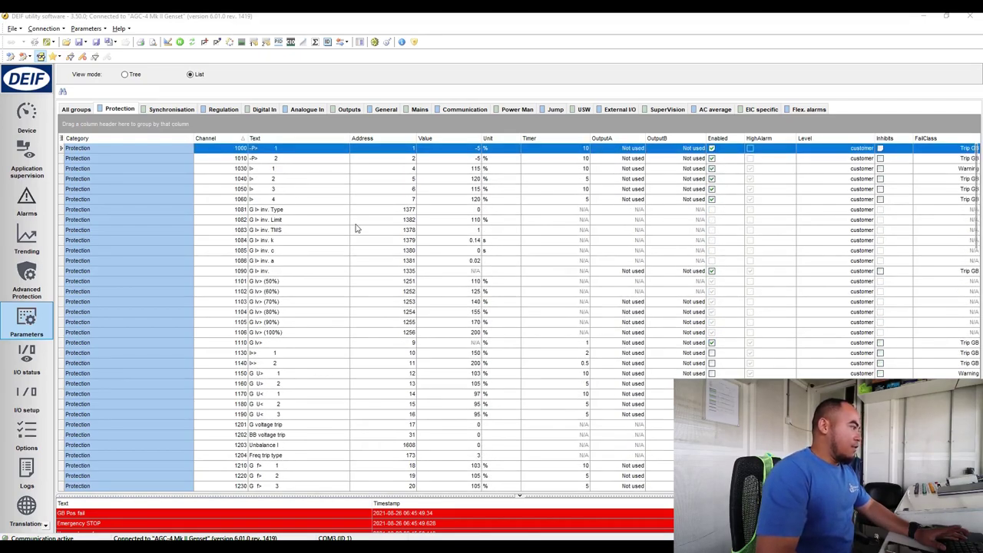
scroll(357, 227, "down", 13)
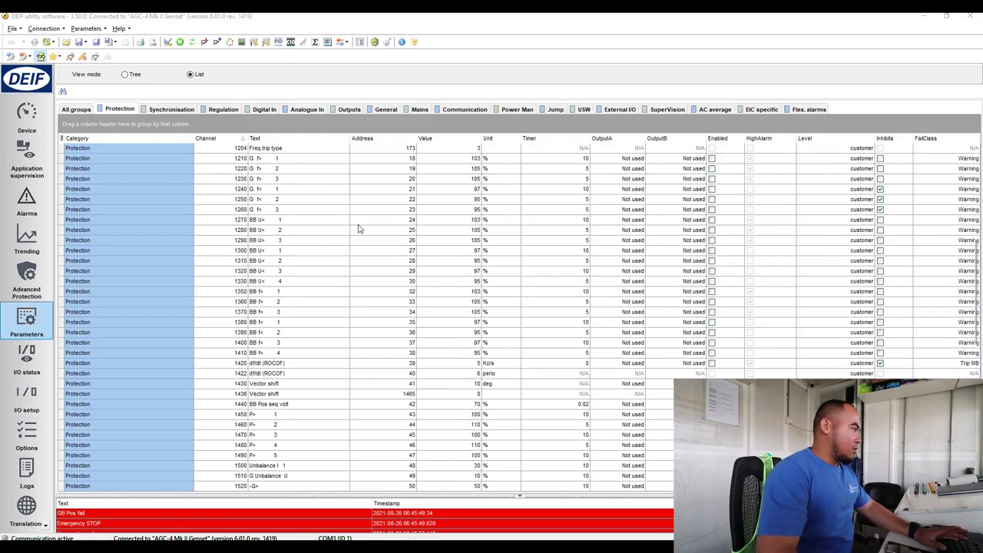
scroll(358, 228, "up", 12)
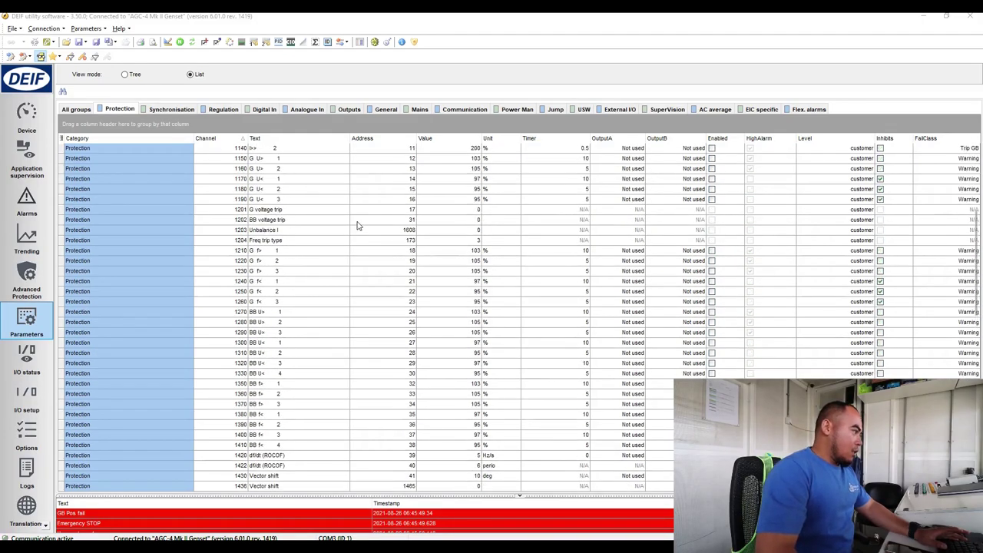
scroll(357, 227, "up", 2)
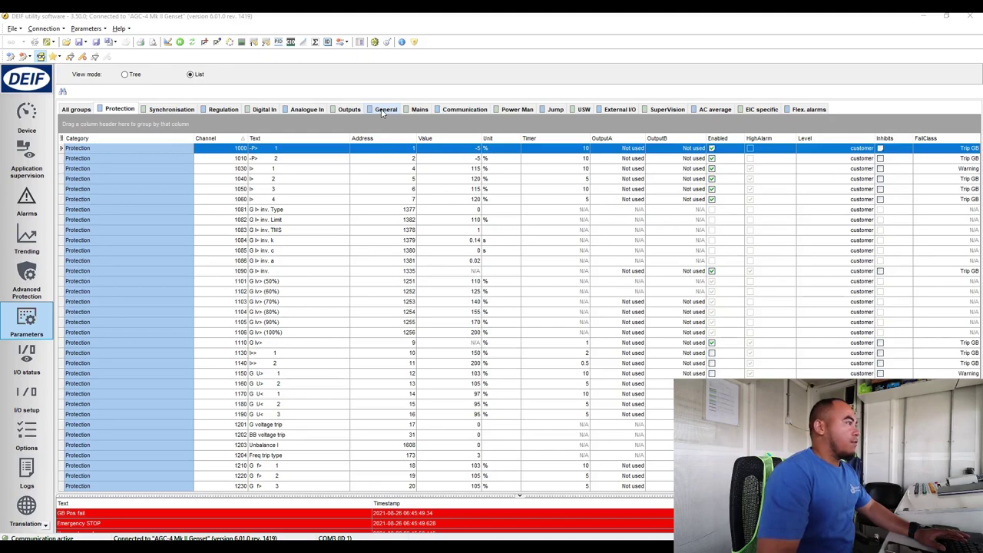
In the General group, set Nom. f 1 (6001) to 60 Hz and write it to the controller
left_click(382, 112)
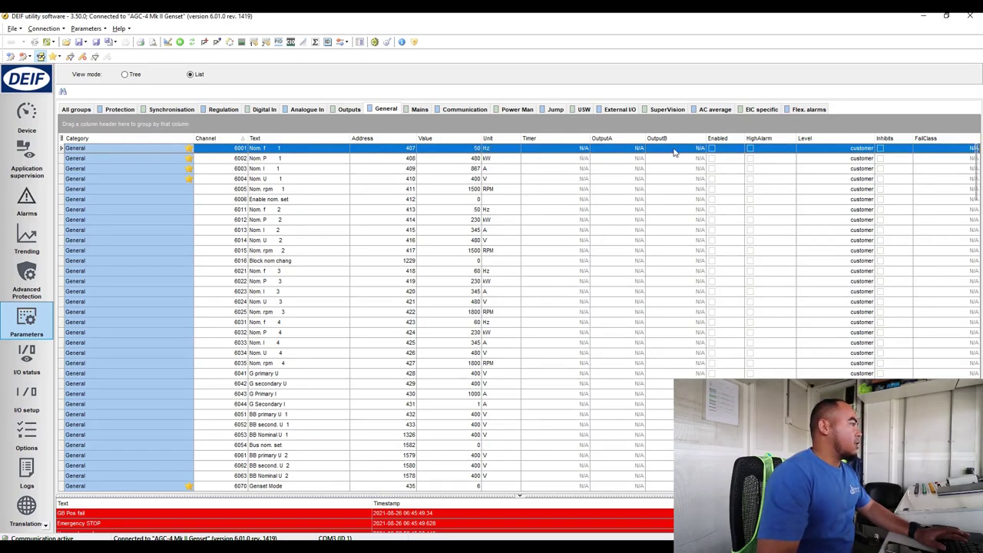
double_click(467, 149)
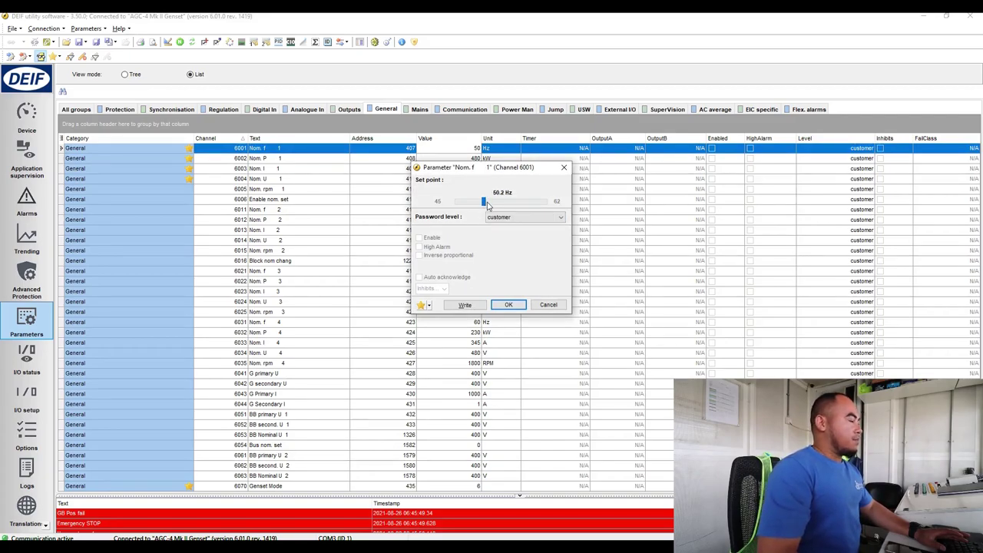
left_click_drag(487, 205, 535, 207)
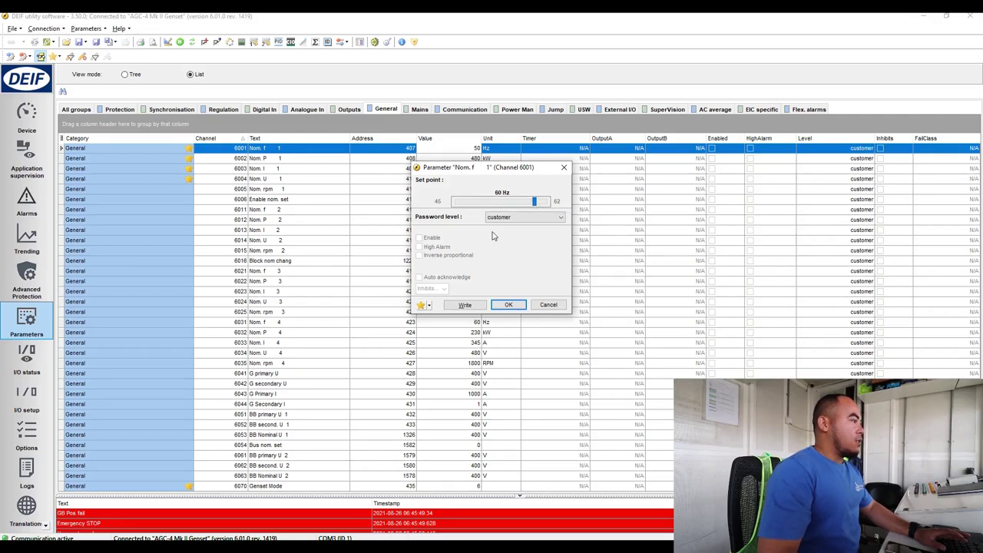
left_click(464, 305)
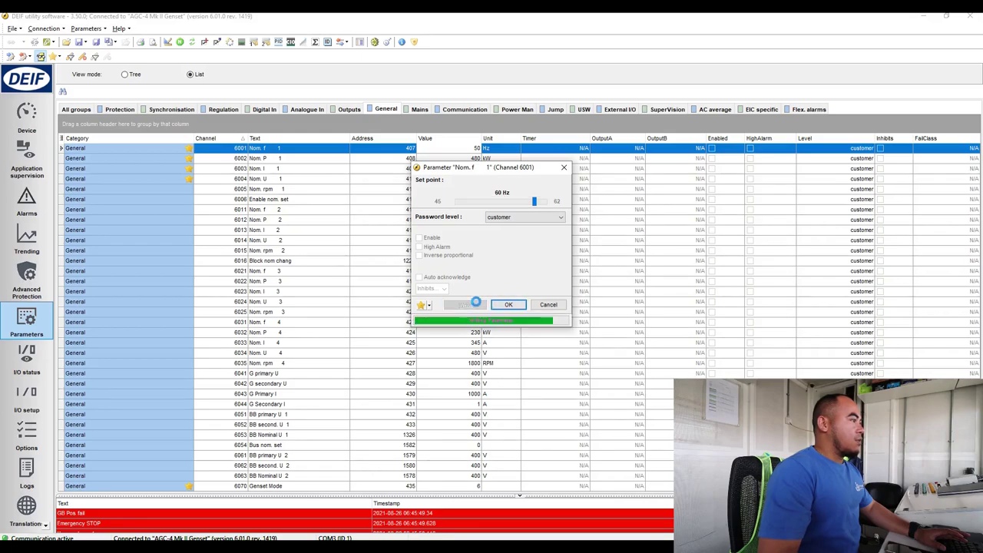
left_click(508, 305)
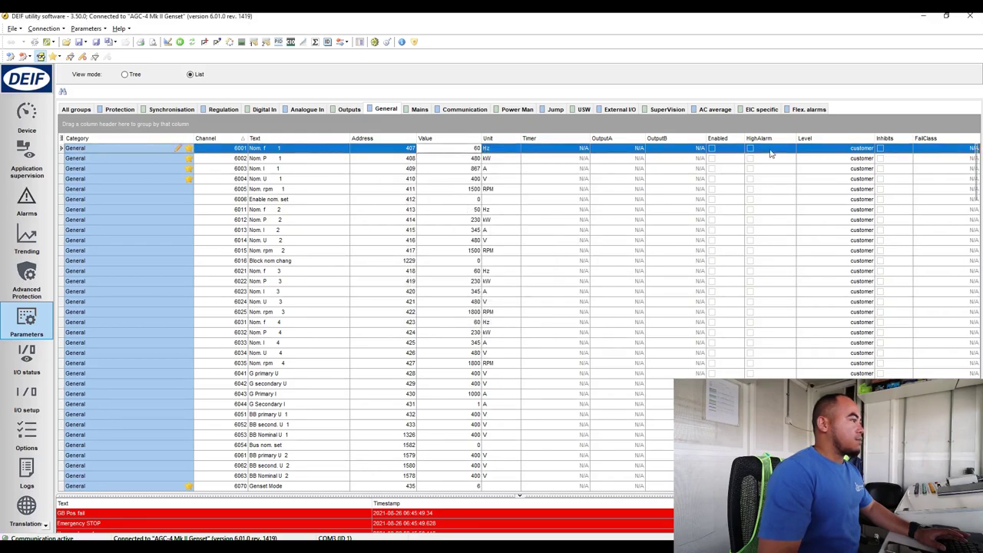
Recheck the Nom. f 1 settings, keeping the customer password level and the 60 Hz value
left_click(712, 151)
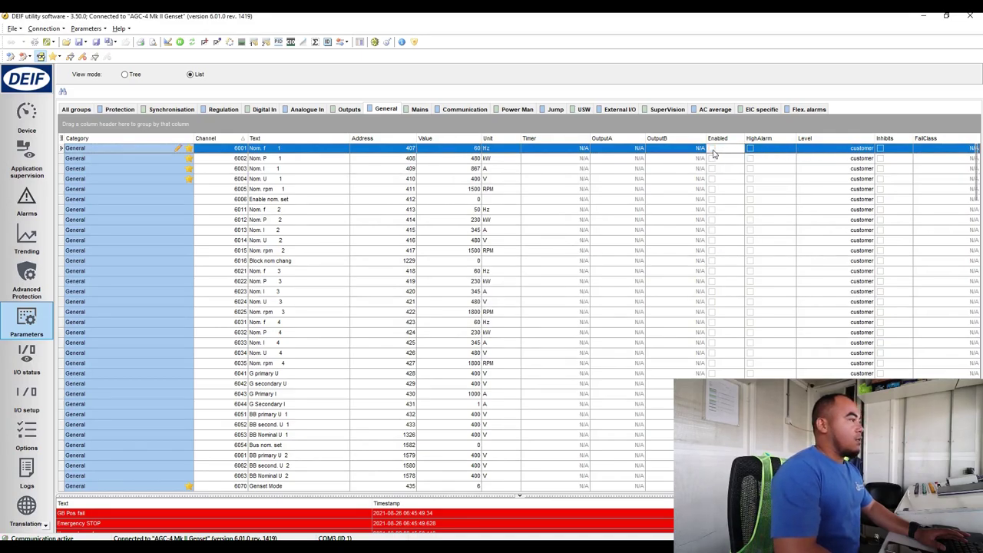
left_click(713, 147)
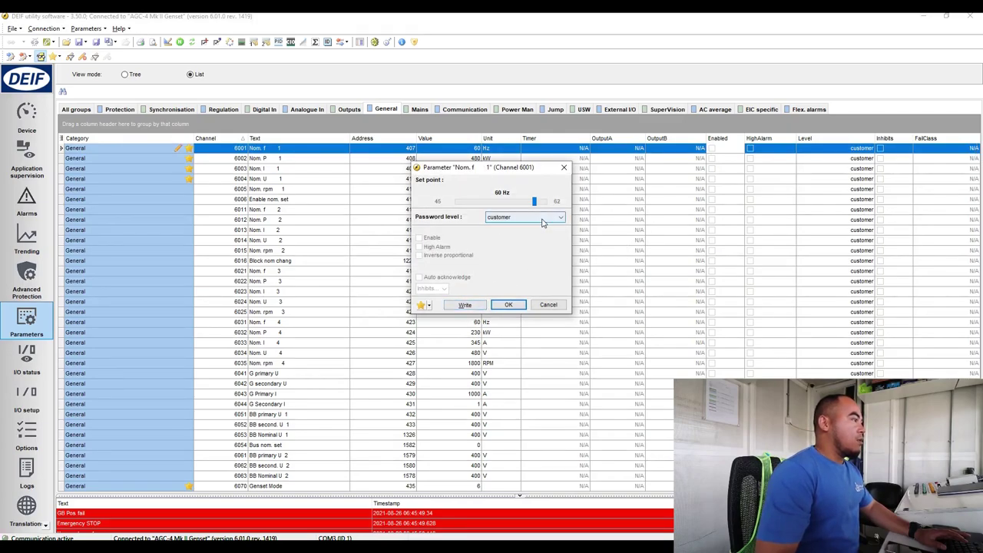
left_click(525, 216)
left_click(507, 224)
left_click(507, 305)
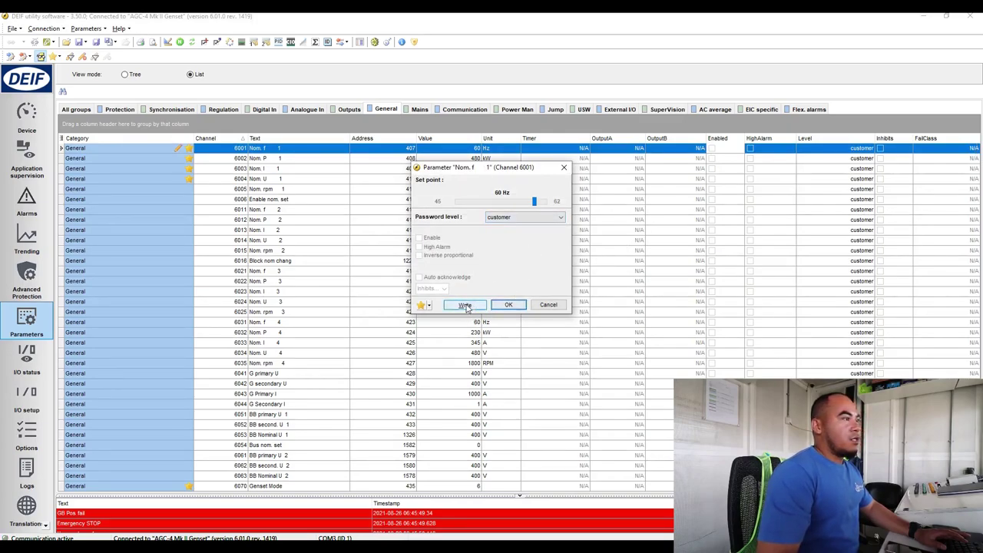
double_click(881, 150)
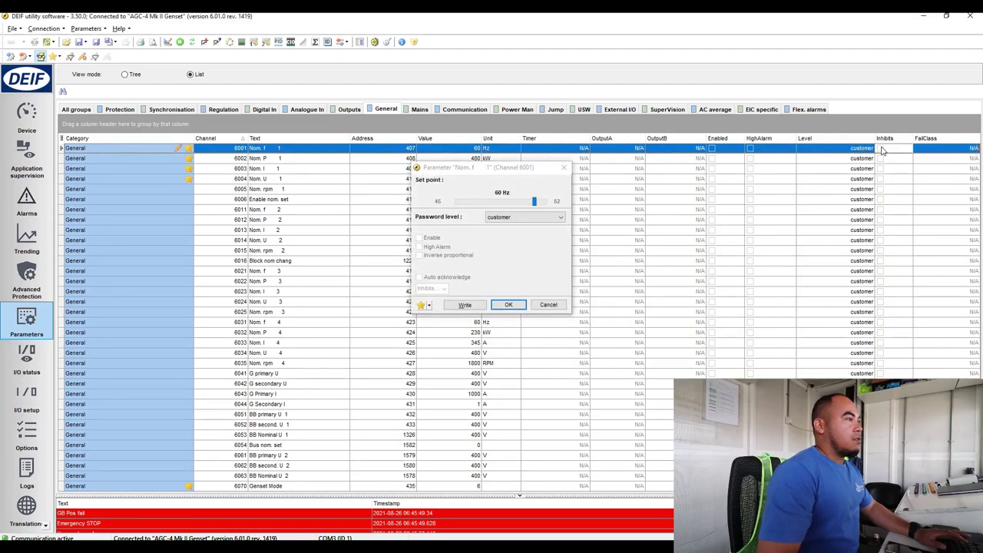
left_click(507, 305)
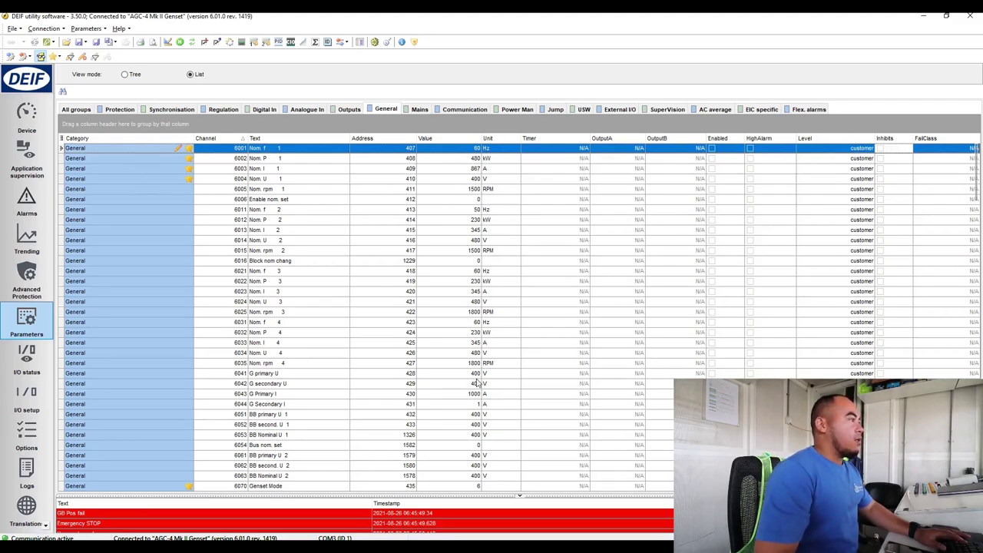
scroll(474, 214, "up", 1)
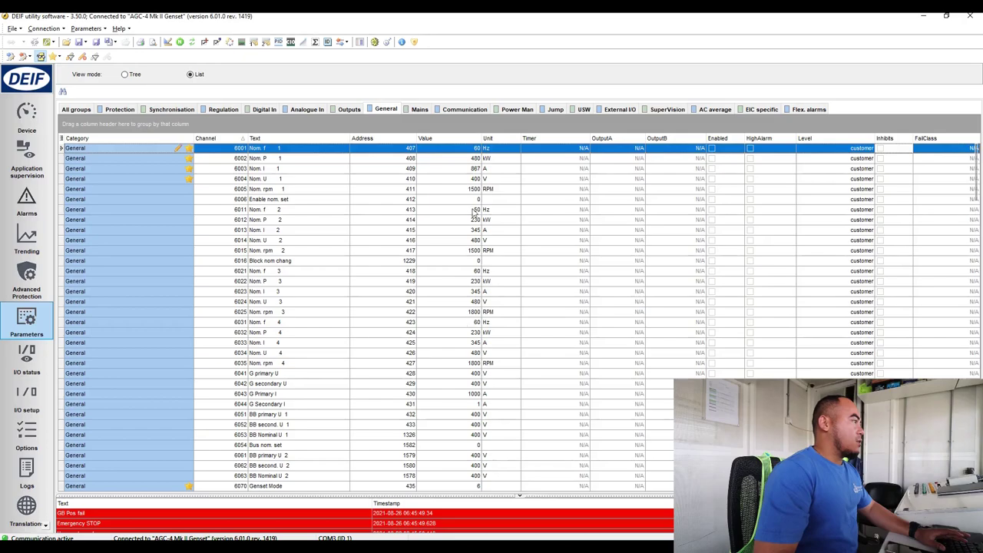
Lower Nom. f 1 (6001) from 60 Hz to 50 Hz and write the value to the controller
double_click(480, 150)
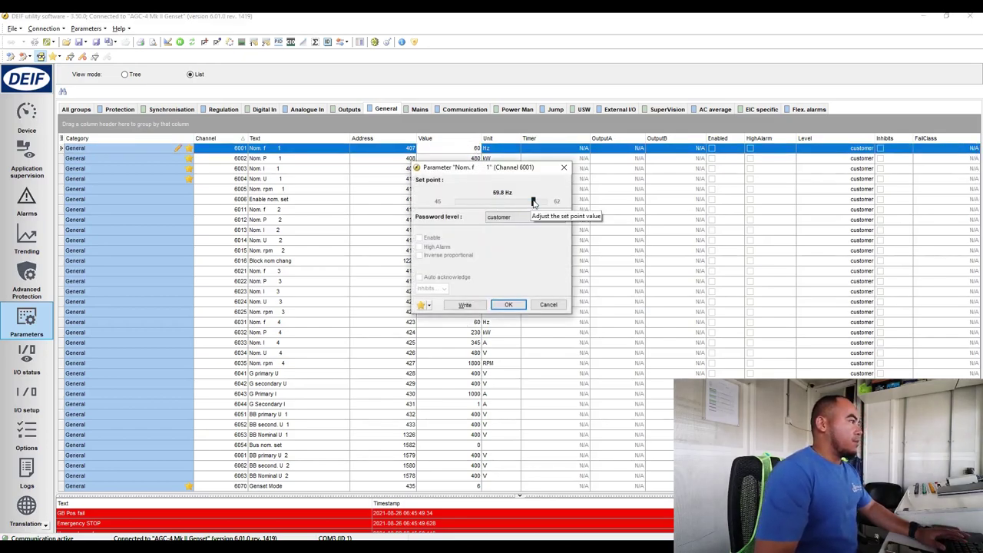
left_click_drag(535, 201, 493, 202)
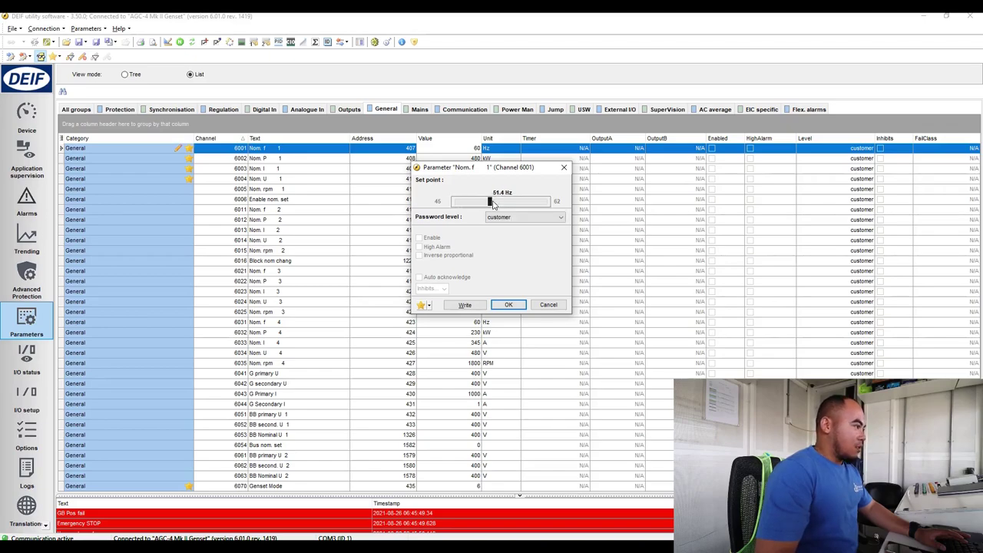
key("Left")
key("Left")
key("Left")
key("Left")
key("Left")
key("Left")
key("Left")
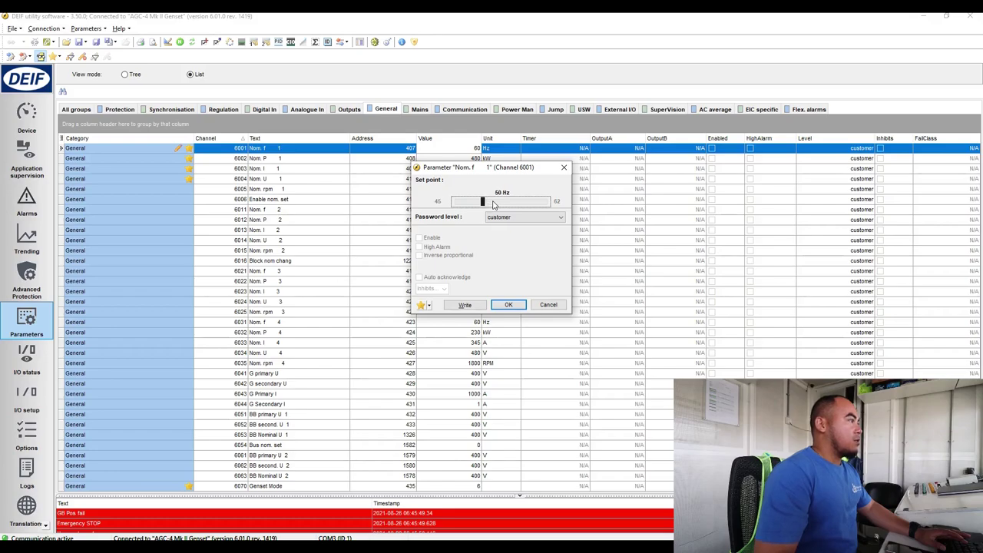
left_click(465, 305)
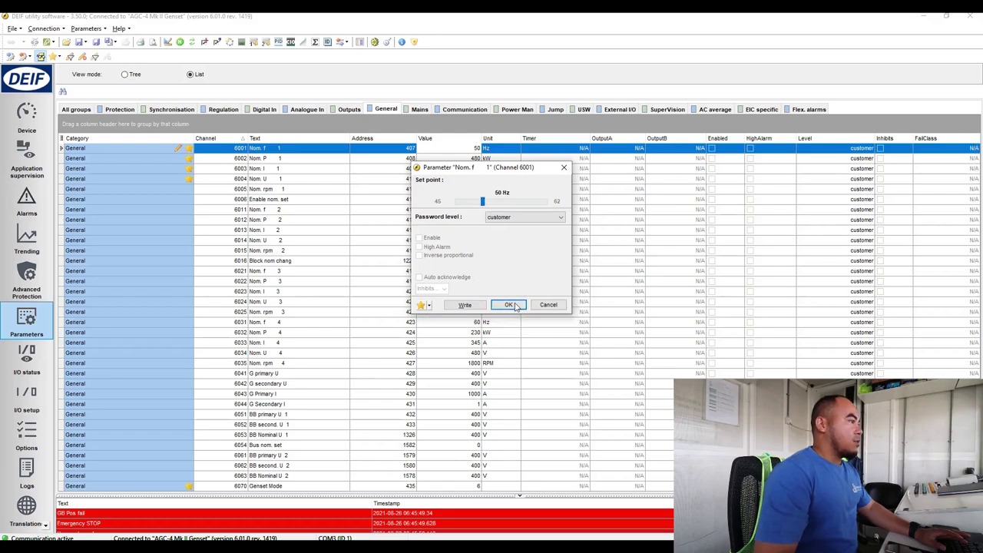
left_click(510, 305)
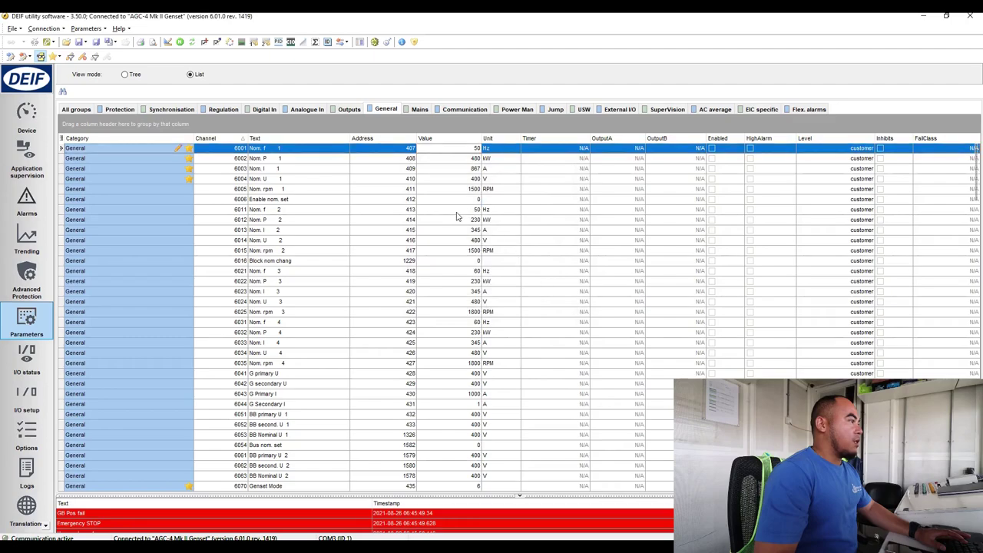
Scroll through the General parameter list, then transfer the parameter data from the controller again
scroll(456, 215, "down", 20)
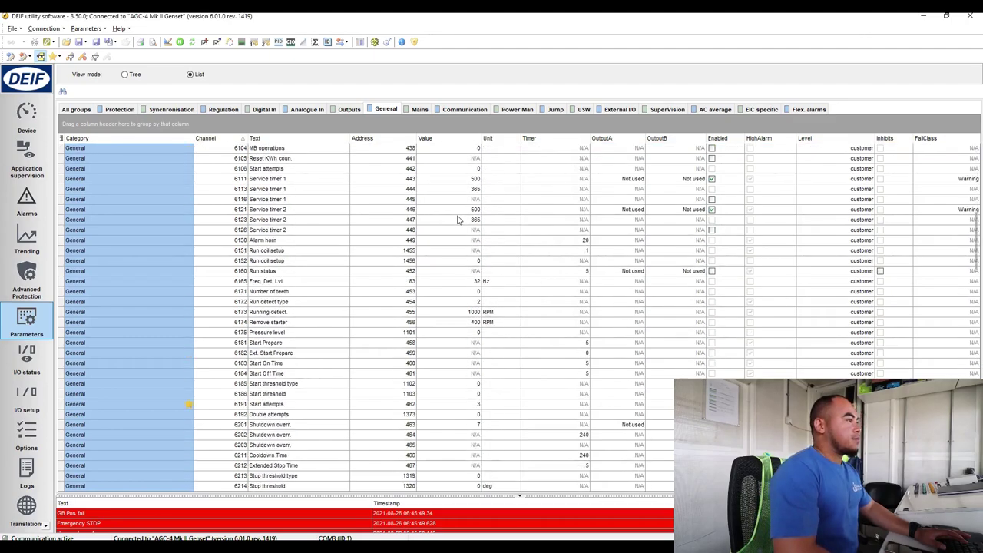
scroll(456, 220, "down", 17)
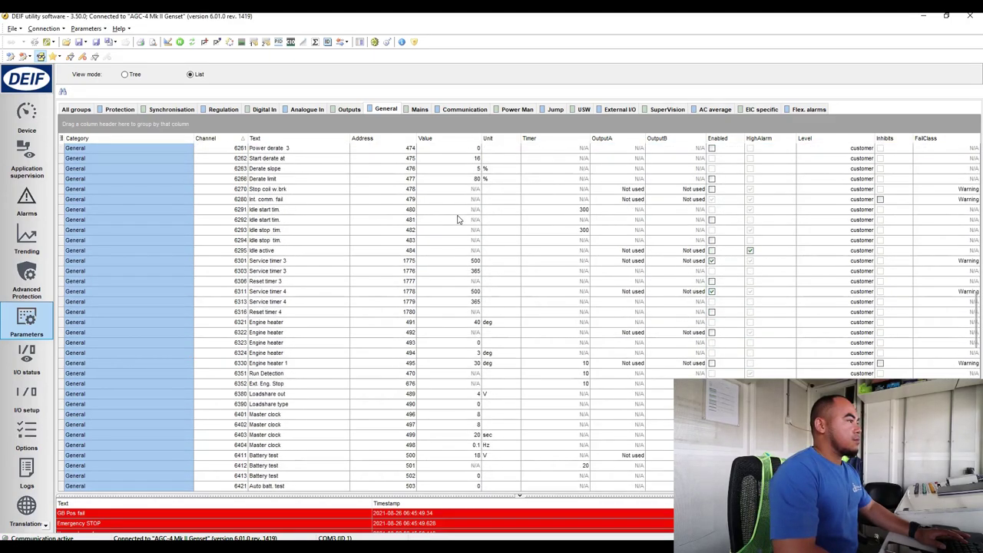
scroll(456, 219, "up", 15)
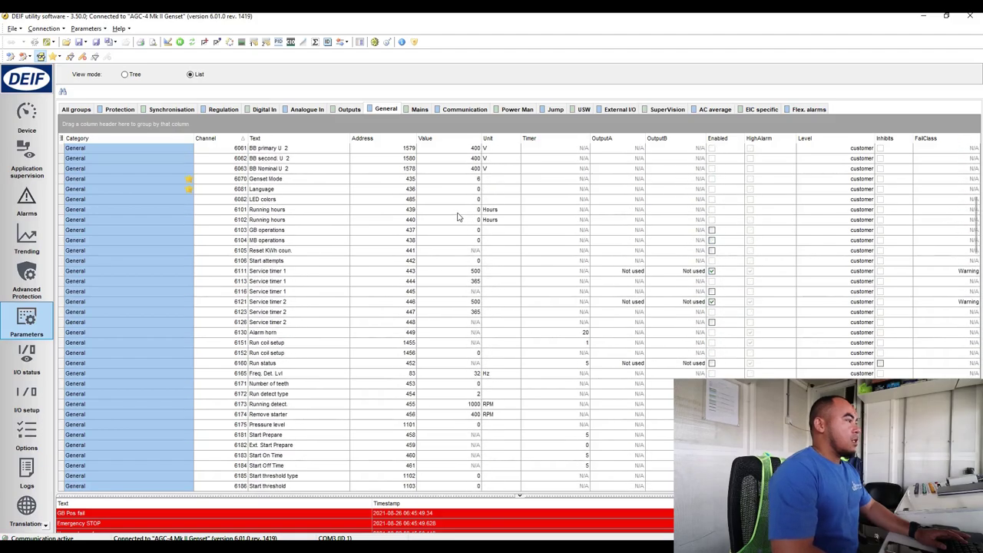
scroll(456, 218, "up", 8)
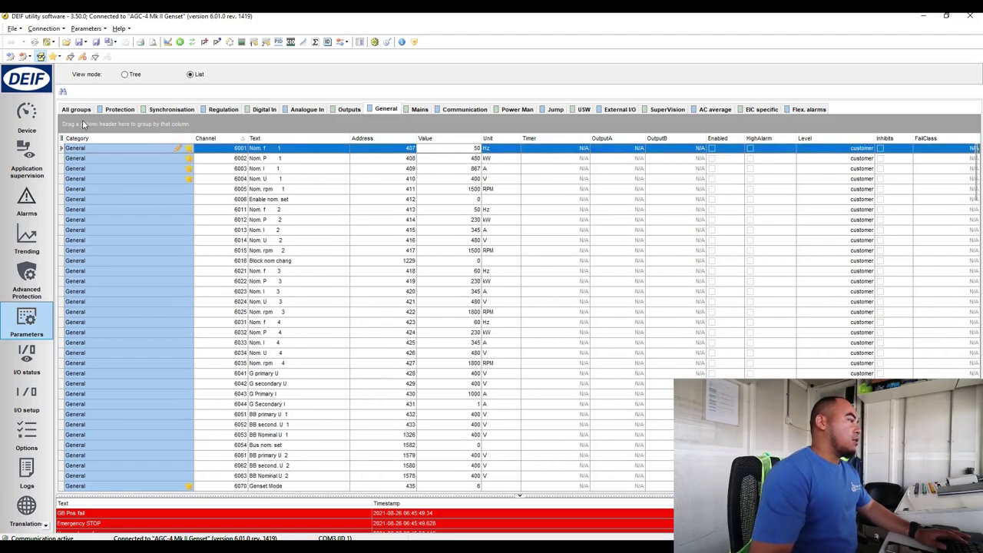
left_click(11, 57)
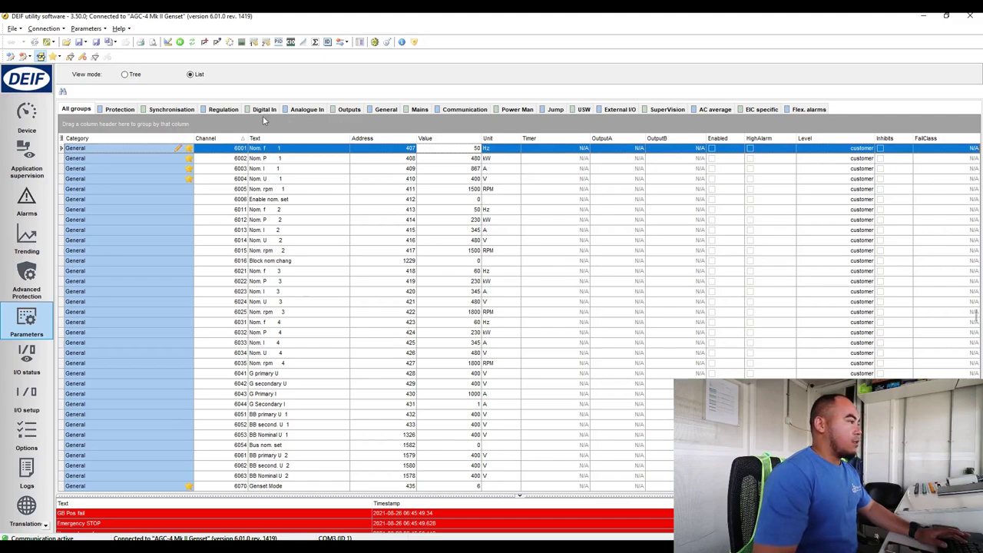
Browse the Synchronisation parameters, then show the Regulation group starting with 2511 f Kp at 2.5
left_click(171, 110)
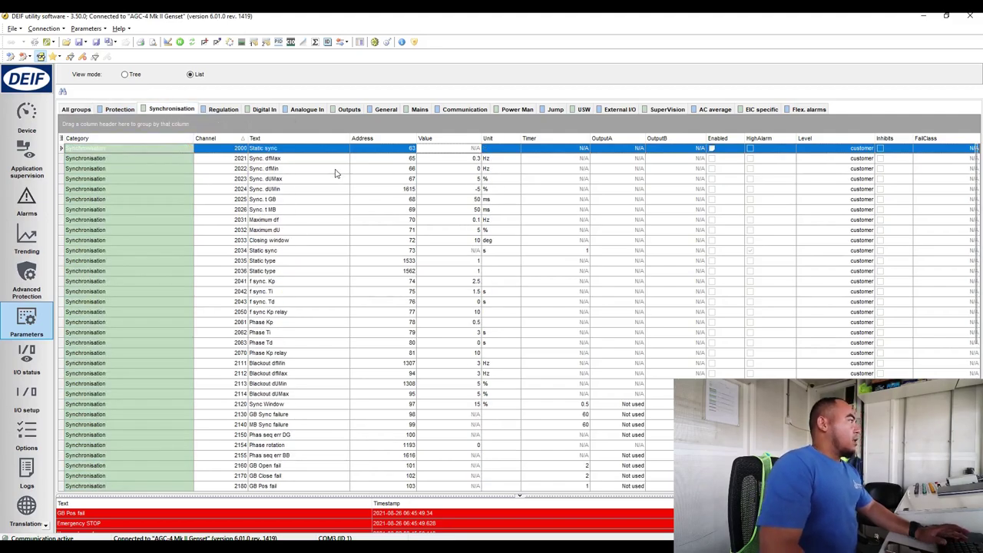
scroll(345, 206, "down", 8)
scroll(350, 209, "down", 2)
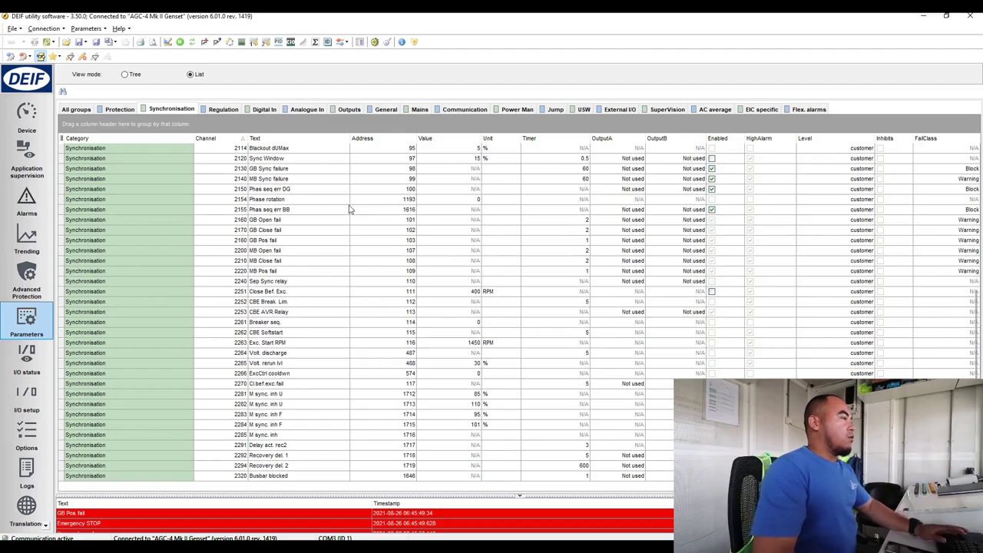
scroll(347, 223, "up", 5)
scroll(347, 222, "up", 4)
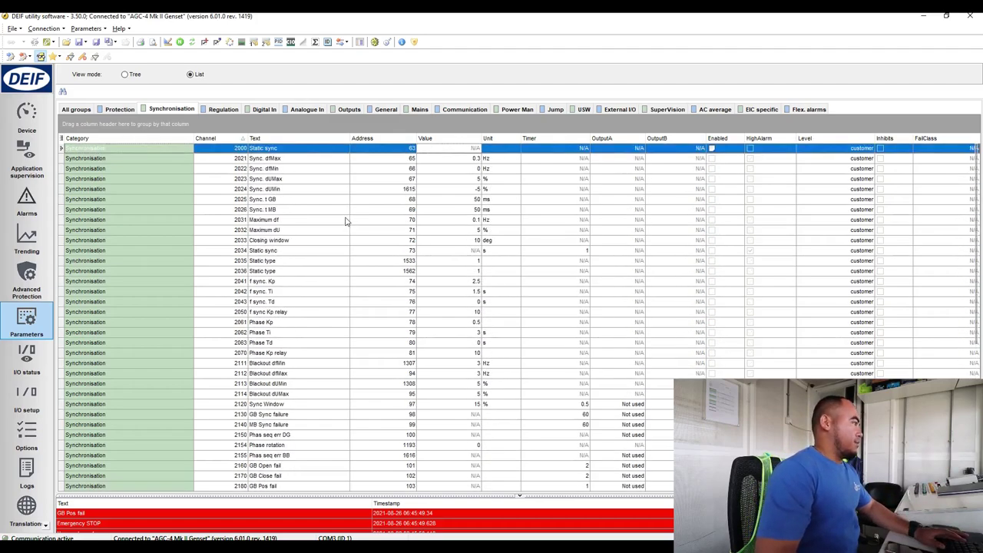
left_click(212, 109)
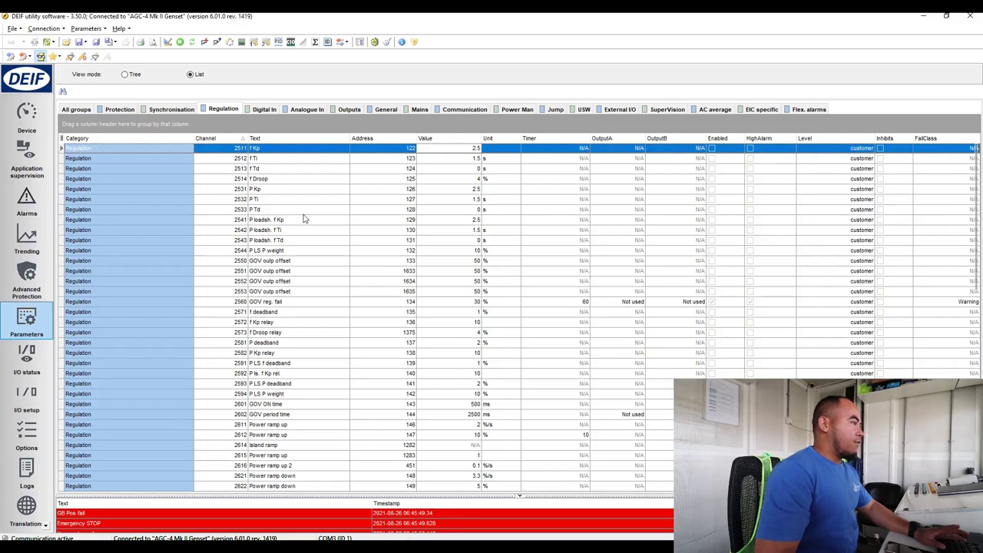
Show the Digital In parameters, then the Analogue In group starting with 4120 Multi input 102.1
left_click(263, 110)
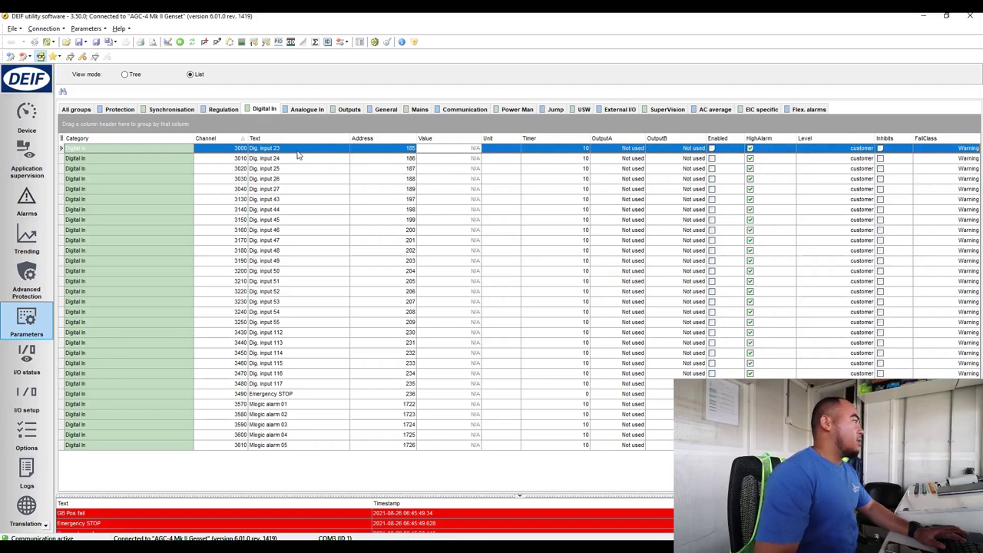
left_click(306, 109)
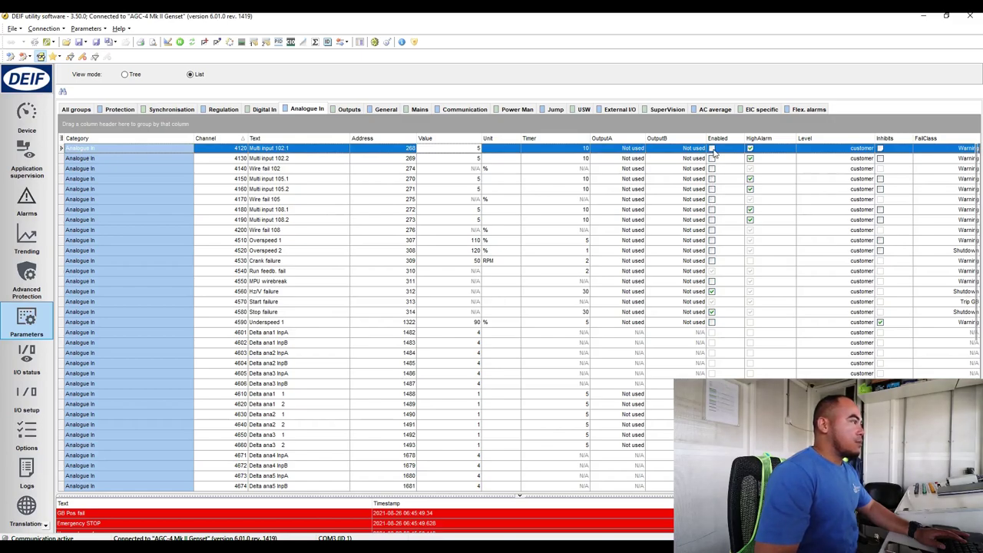
Check the fail class options for Wire fail 105 (4170), keep Warning, then show the Outputs group
left_click(711, 200)
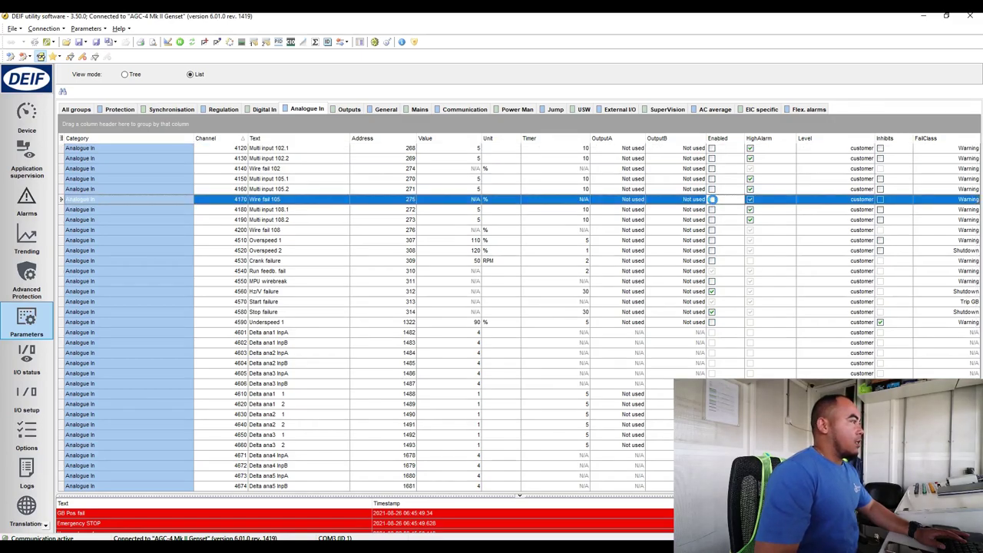
double_click(712, 199)
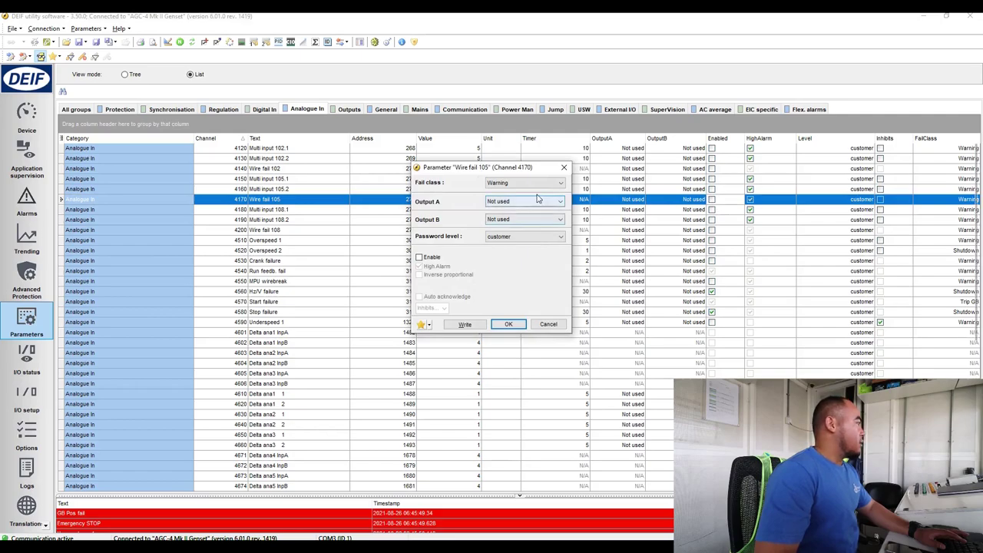
left_click(560, 185)
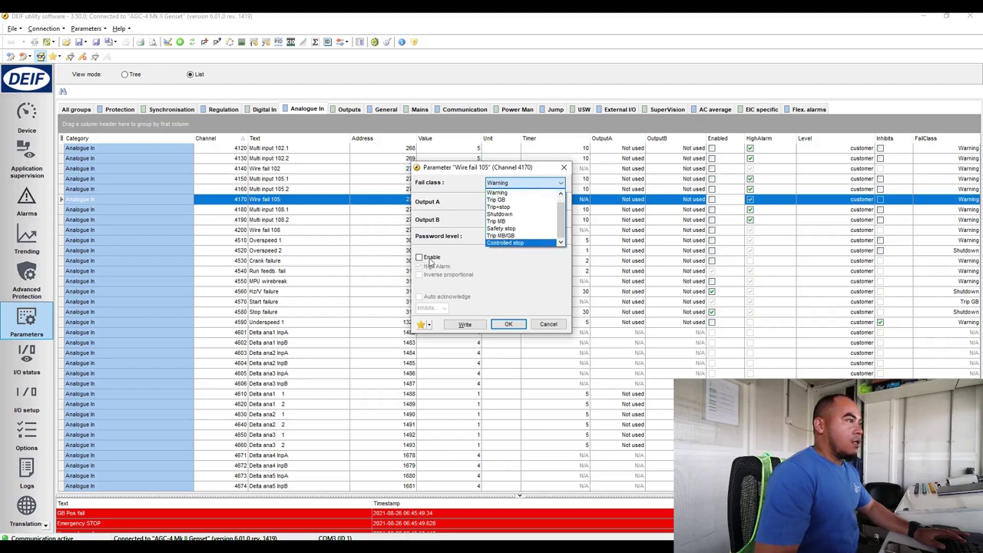
left_click(563, 168)
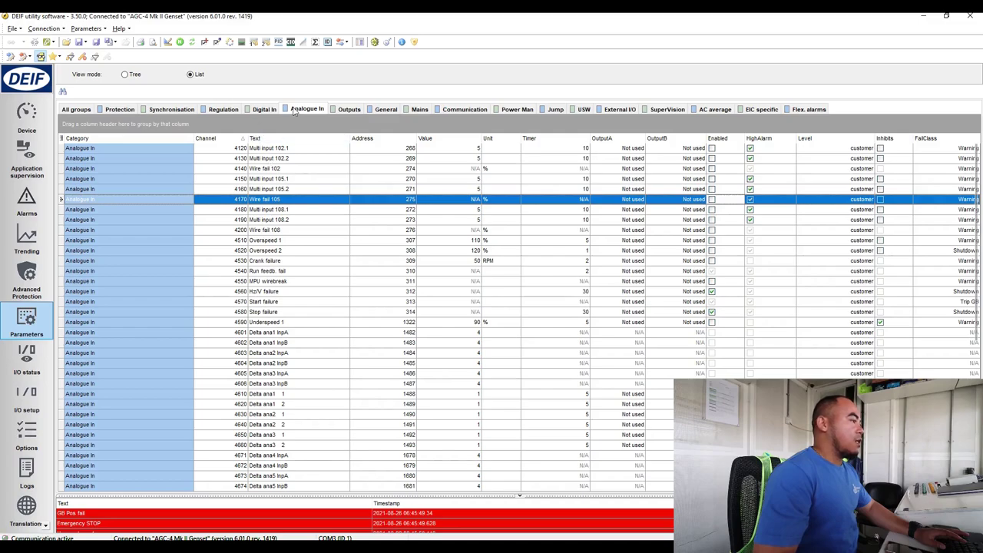
left_click(350, 110)
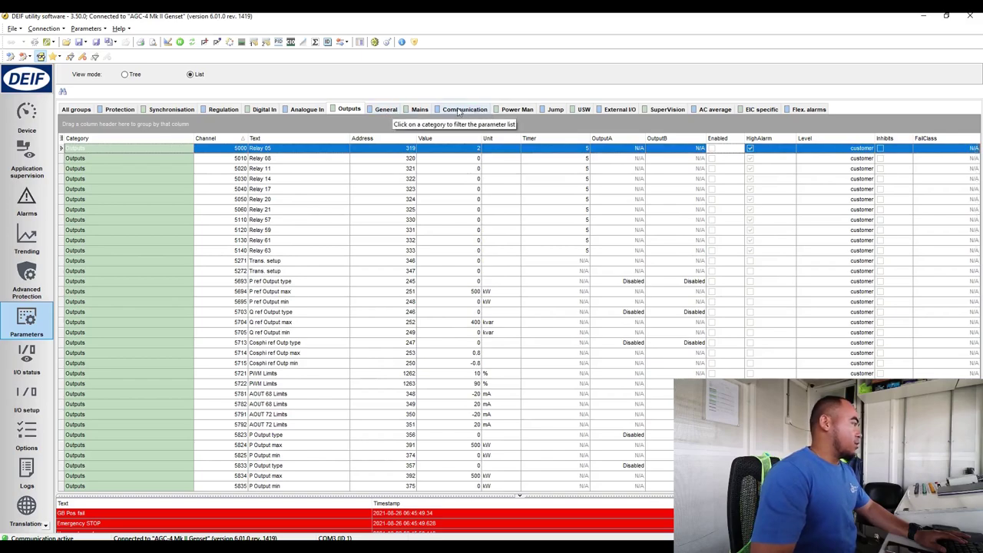
Scroll through the Mains parameters, then show the Communication group starting with 7501 Comm. bus control P
left_click(417, 110)
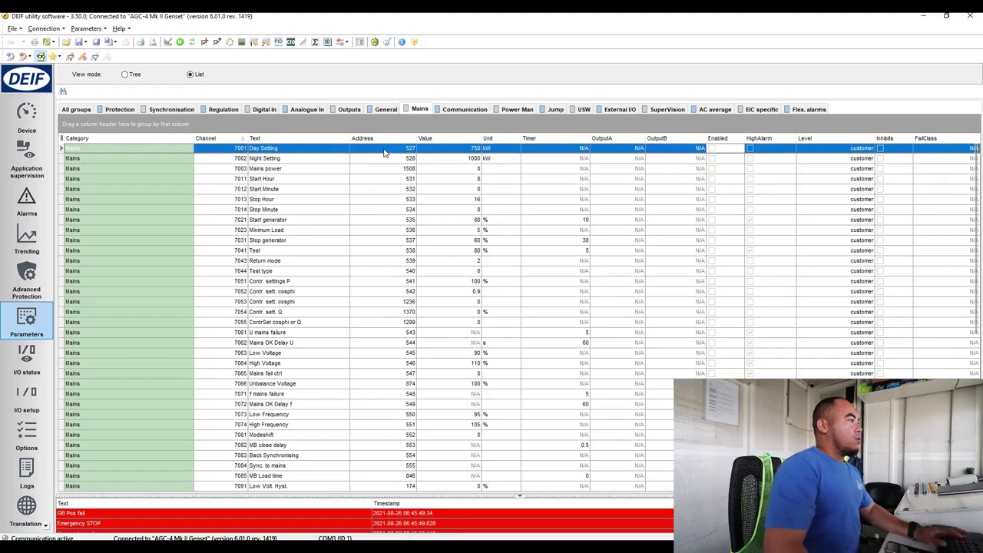
scroll(391, 246, "down", 6)
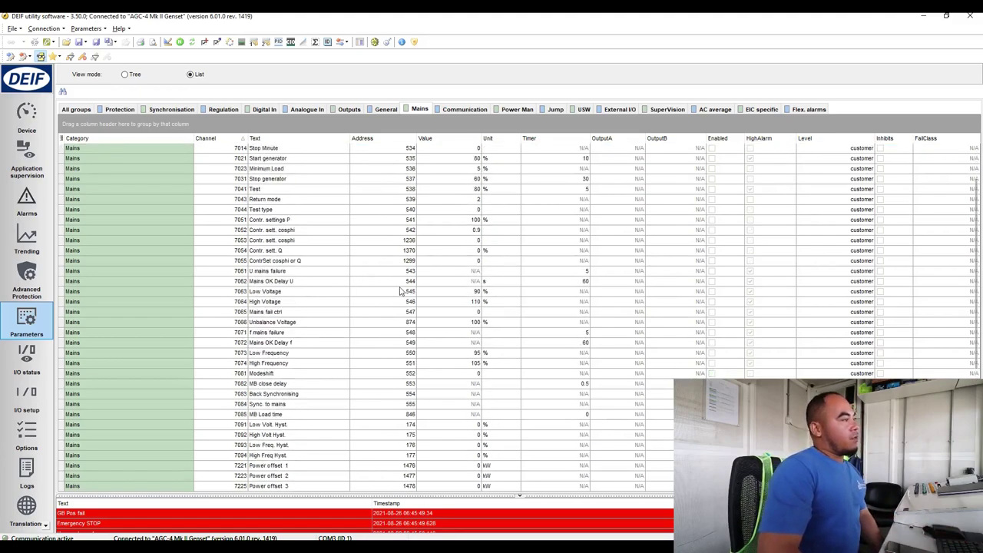
scroll(399, 288, "up", 6)
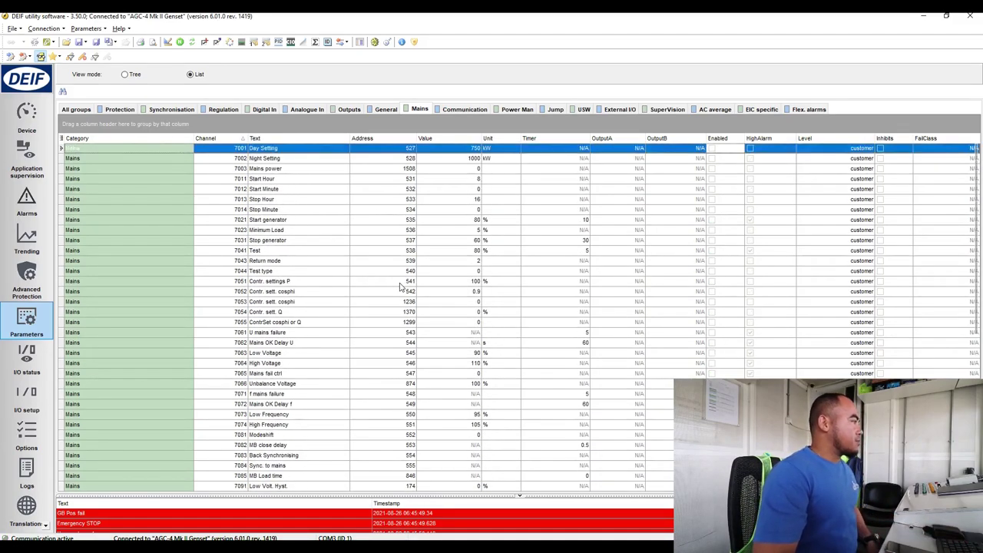
left_click(465, 109)
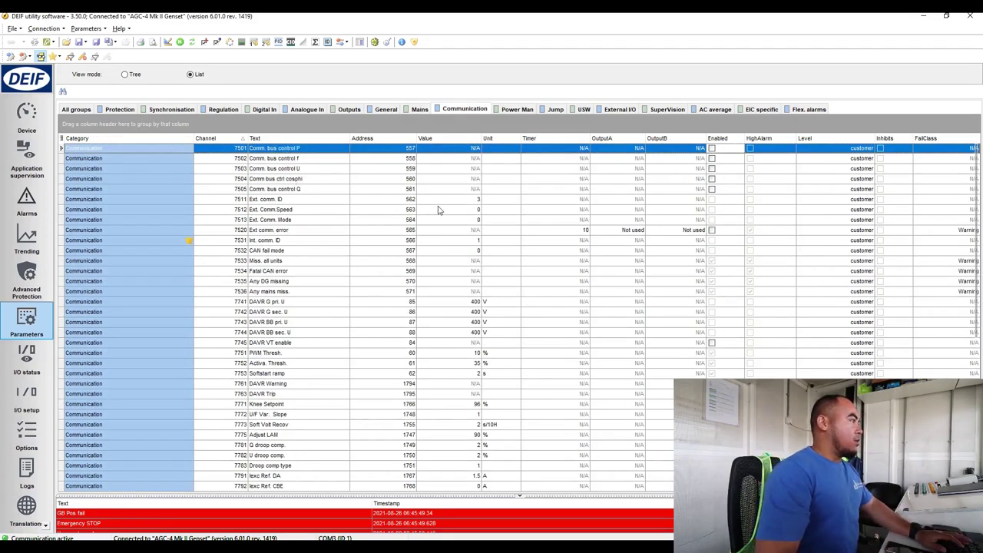
Look through the whole Communication parameter list, then switch the list to the Power Man group
scroll(437, 209, "down", 9)
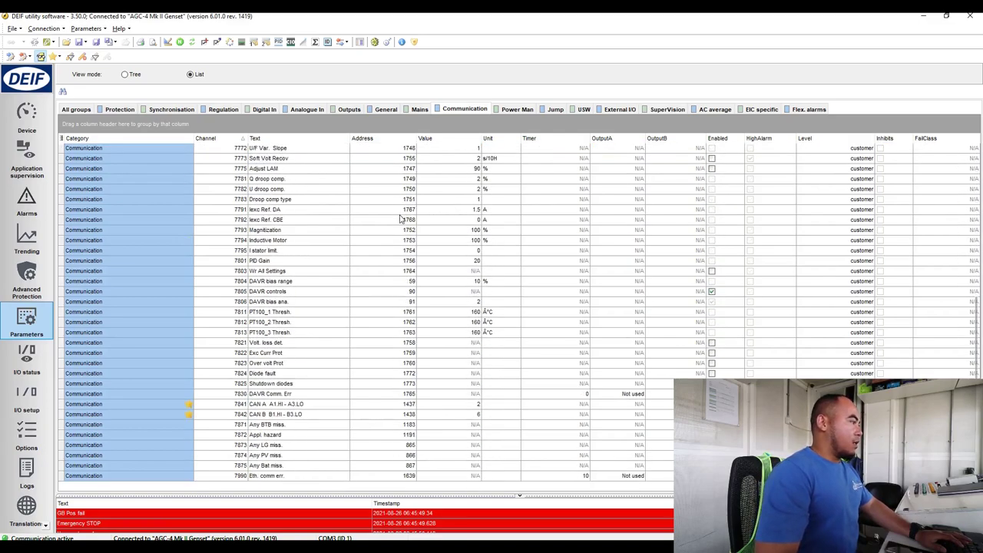
scroll(383, 349, "up", 1)
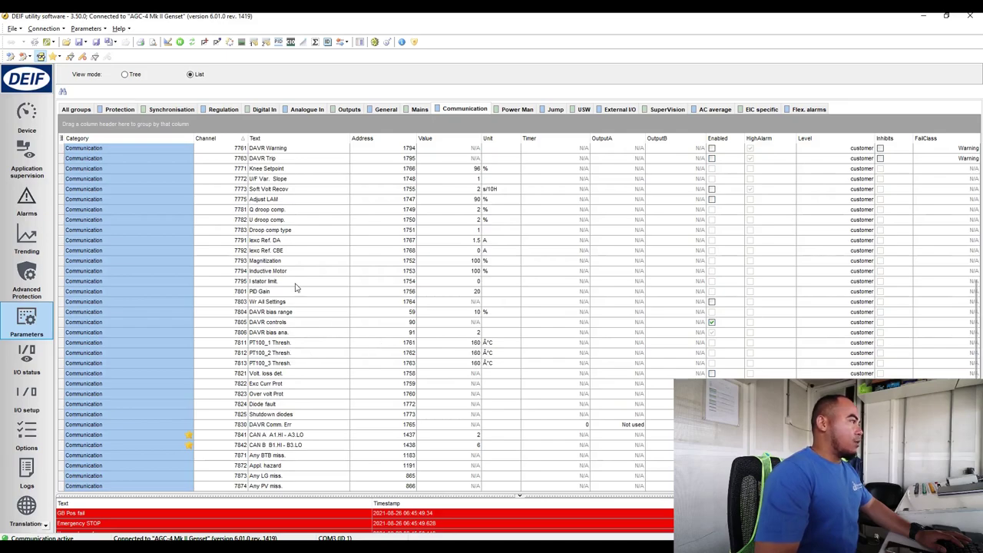
scroll(322, 236, "up", 2)
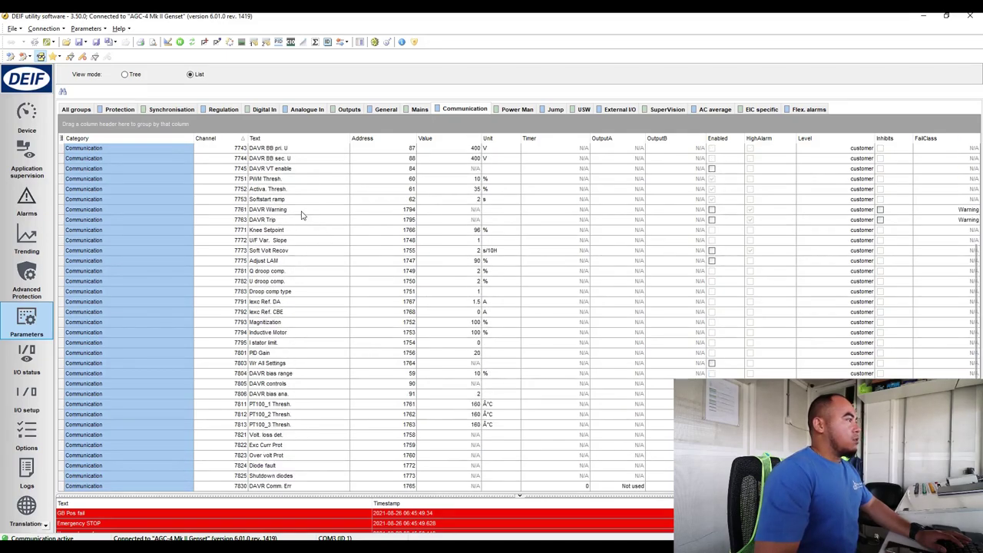
scroll(340, 263, "up", 6)
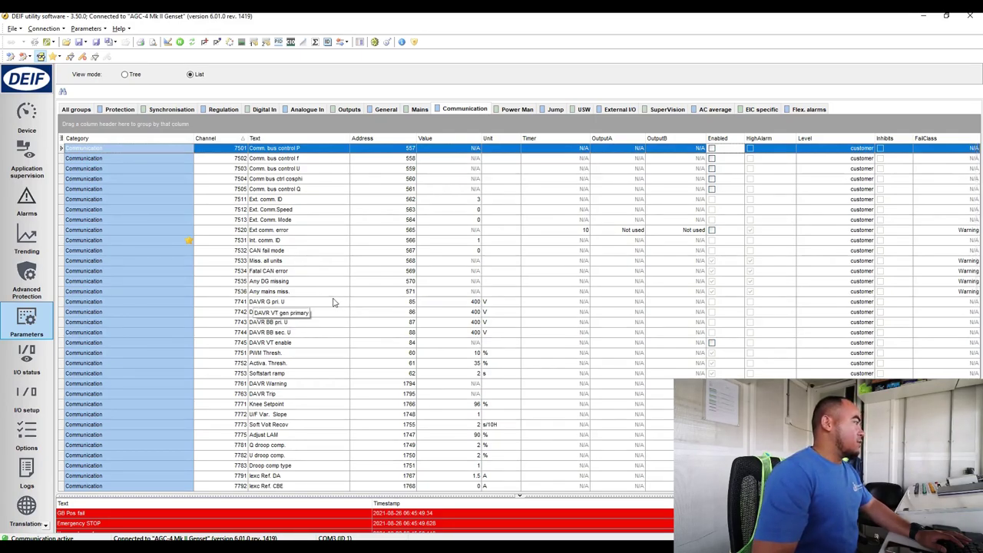
scroll(334, 302, "down", 2)
scroll(341, 299, "down", 6)
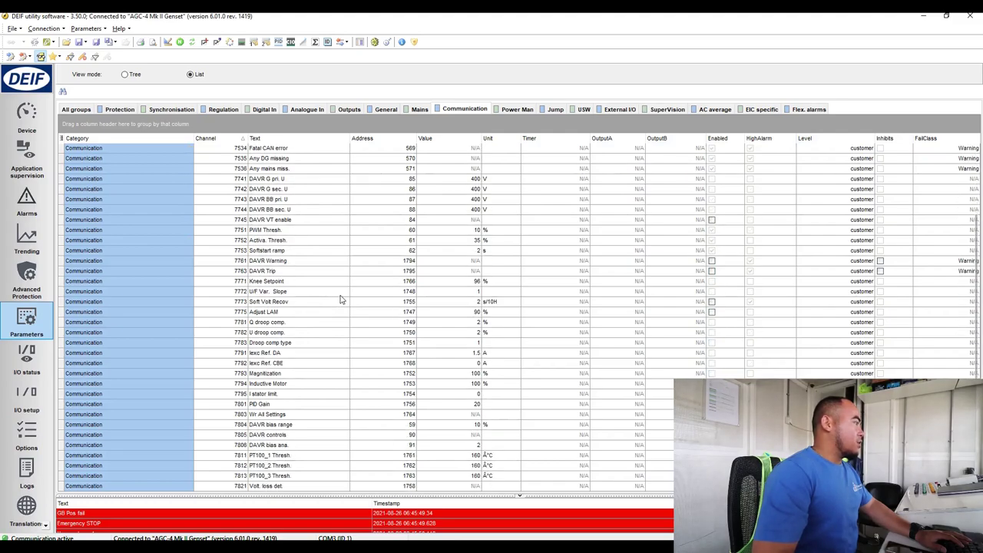
scroll(341, 299, "down", 1)
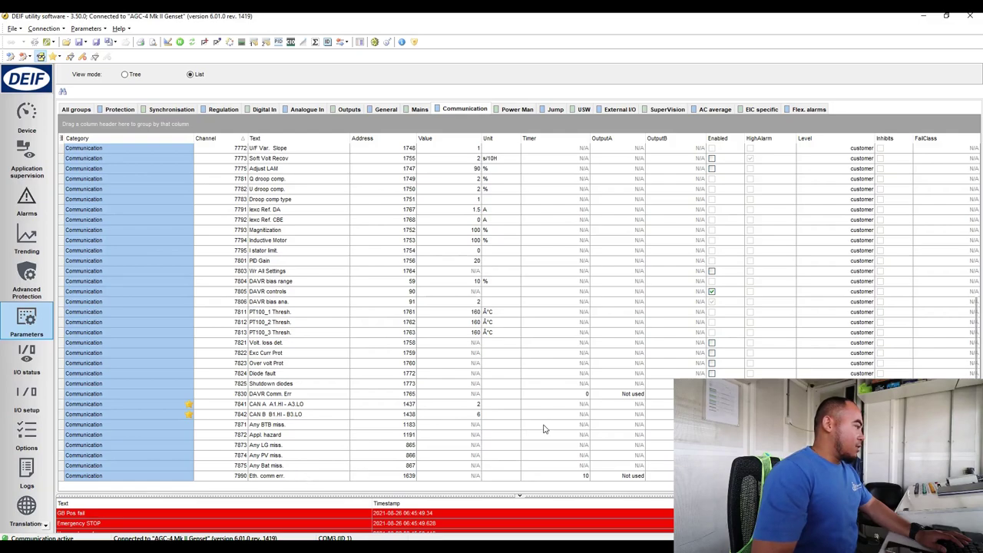
scroll(543, 427, "up", 9)
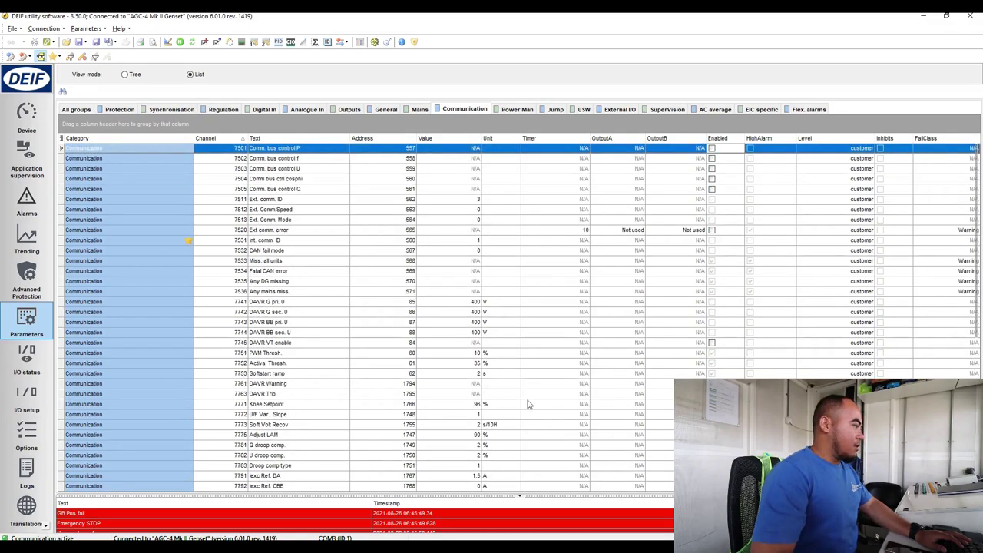
left_click(527, 112)
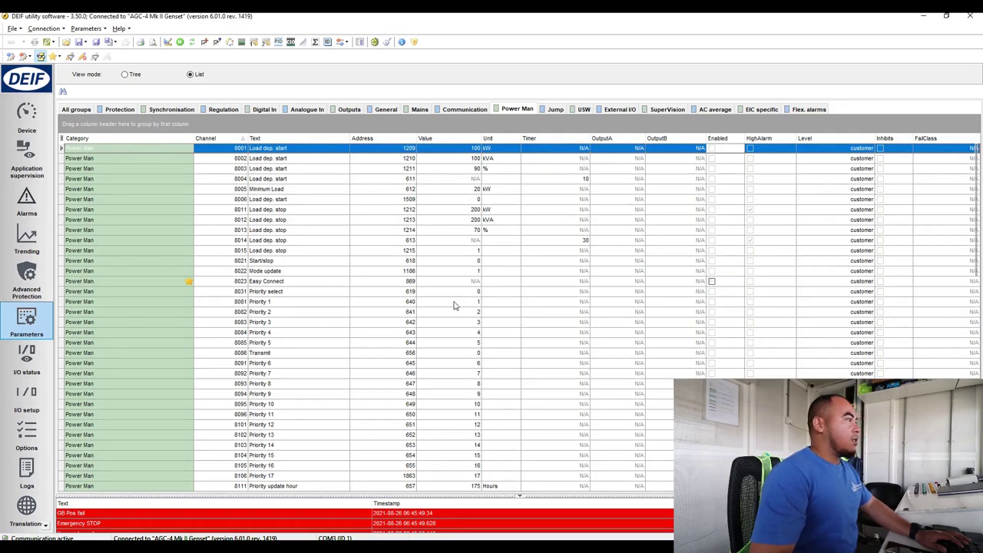
Look through the Power Man parameters from 8001 Load dep. start, then switch to the Jump group
scroll(464, 330, "down", 2)
scroll(467, 341, "down", 10)
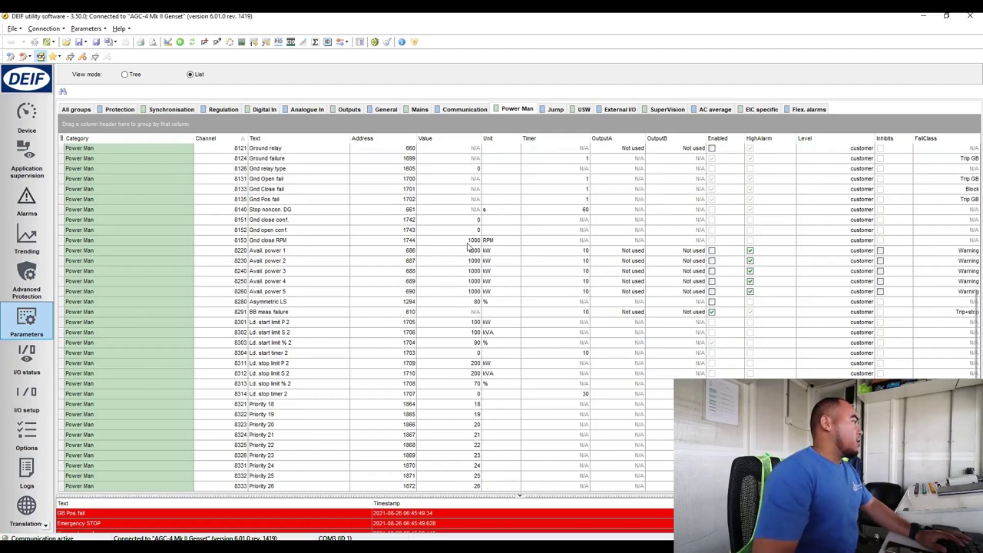
scroll(452, 241, "down", 5)
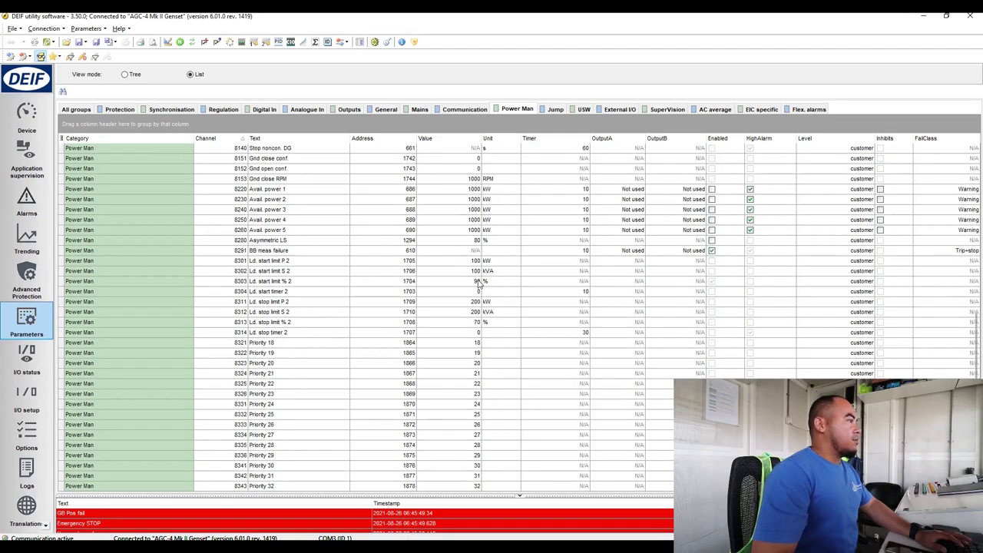
scroll(454, 304, "up", 10)
scroll(453, 303, "up", 8)
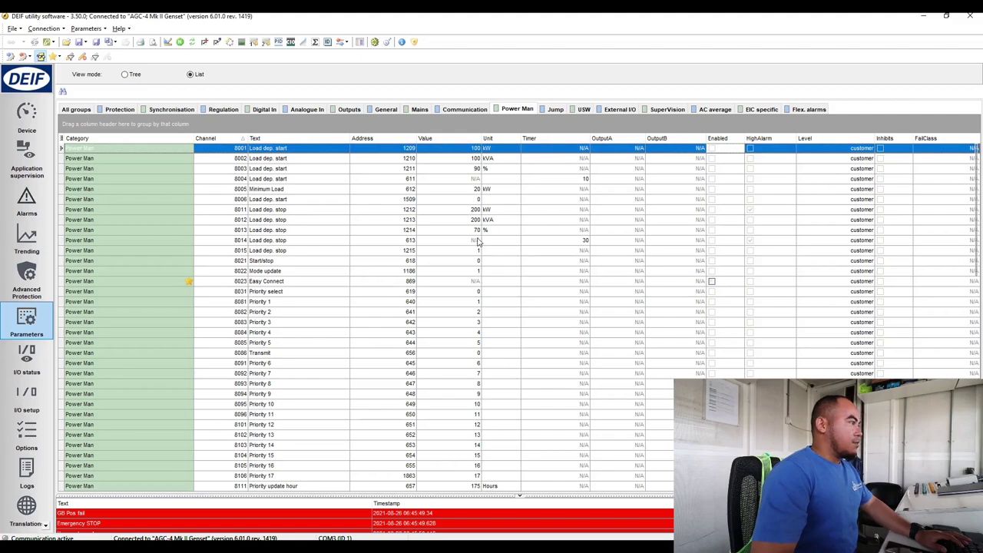
left_click(553, 112)
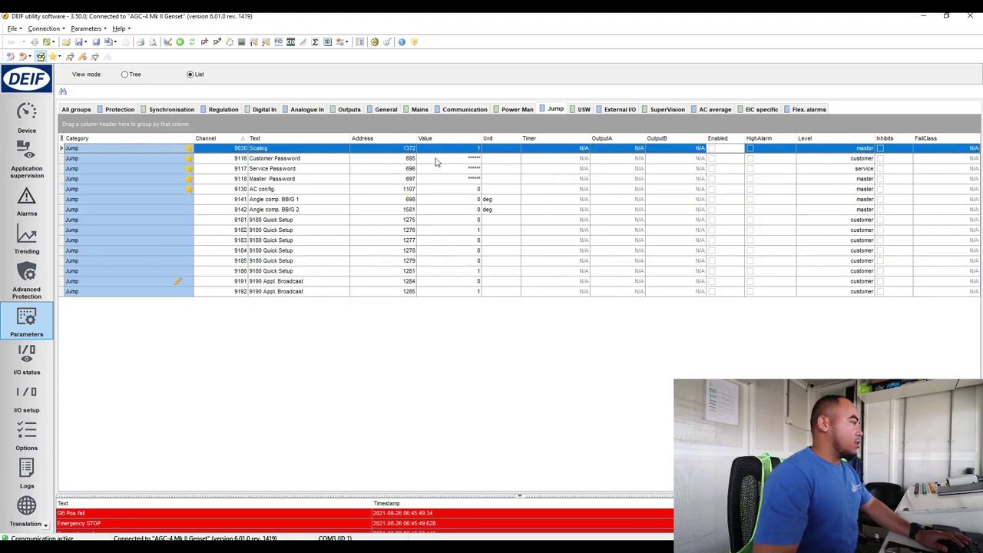
View the USW and External I/O groups, then read all parameters back from the controller
left_click(583, 110)
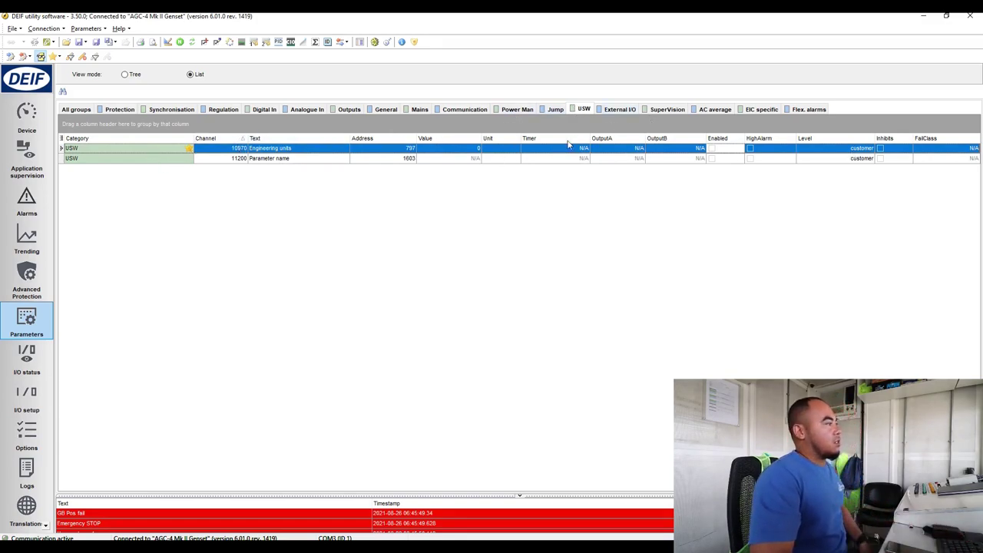
left_click(620, 112)
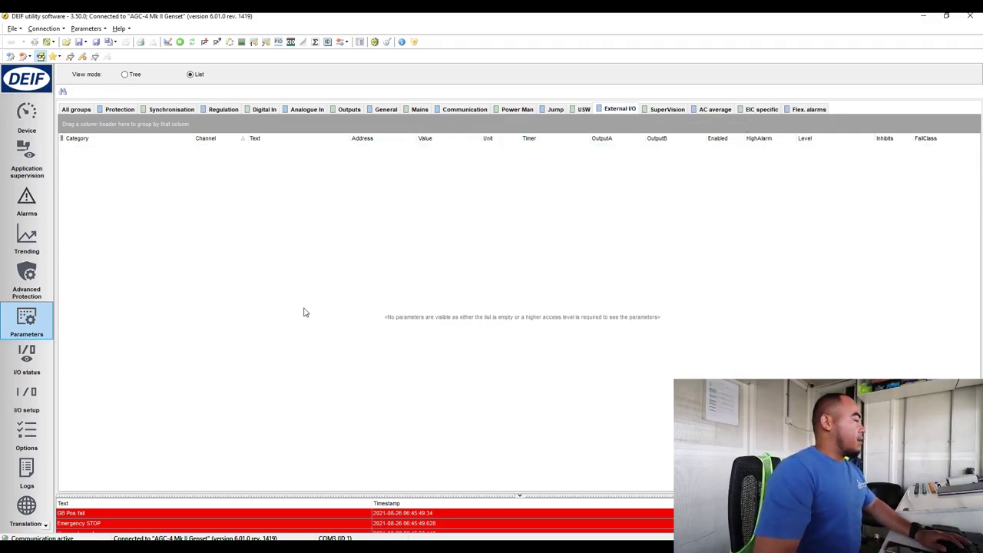
left_click(10, 58)
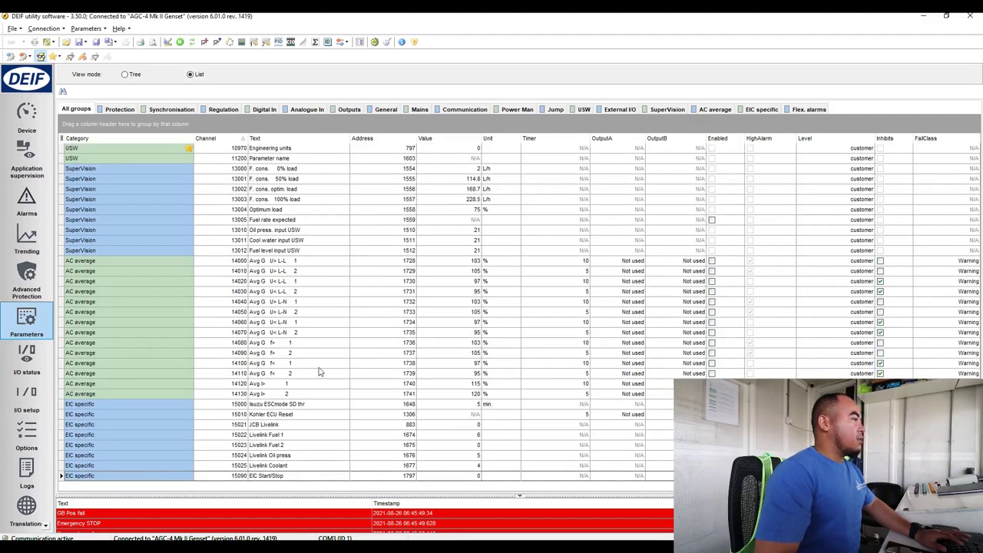
scroll(331, 228, "up", 9)
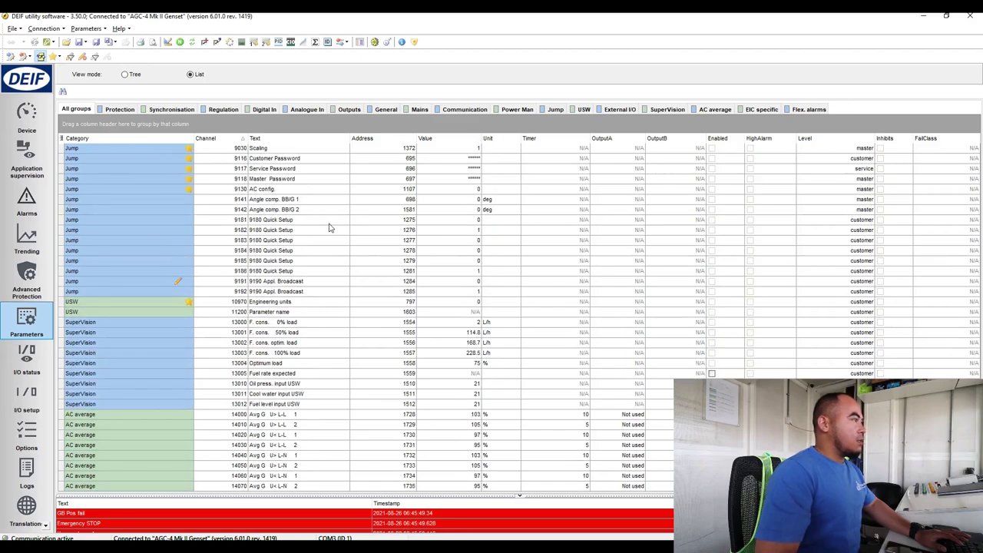
scroll(323, 256, "up", 15)
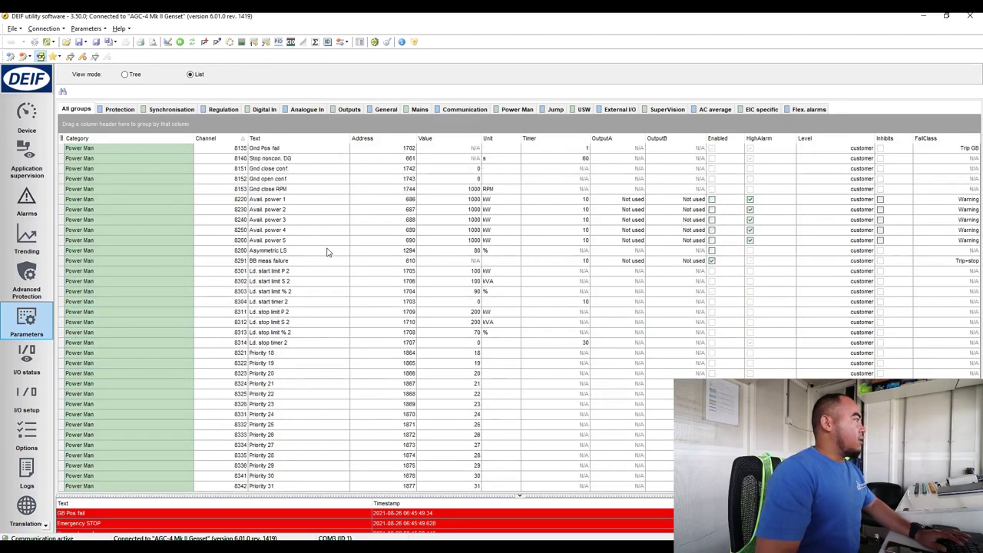
scroll(330, 245, "up", 12)
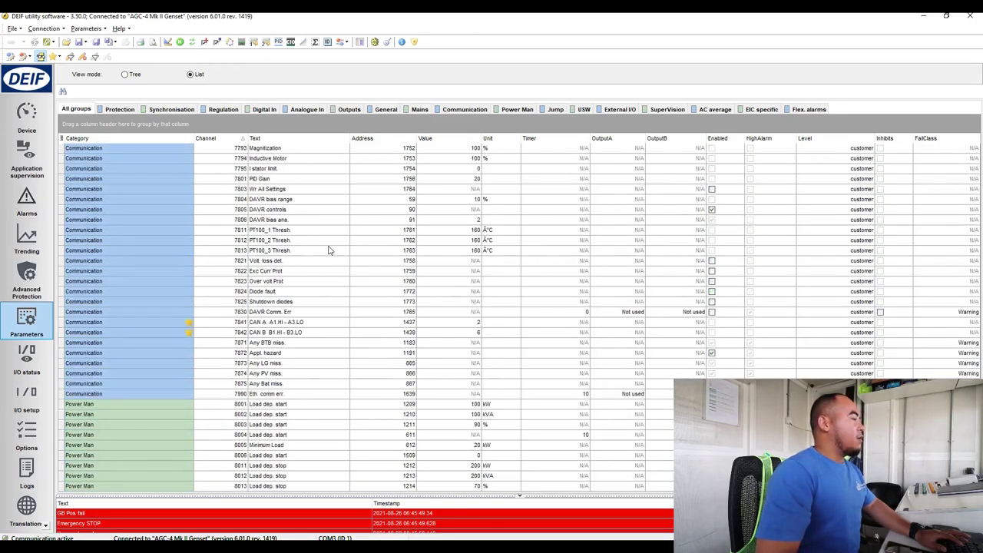
scroll(358, 229, "up", 10)
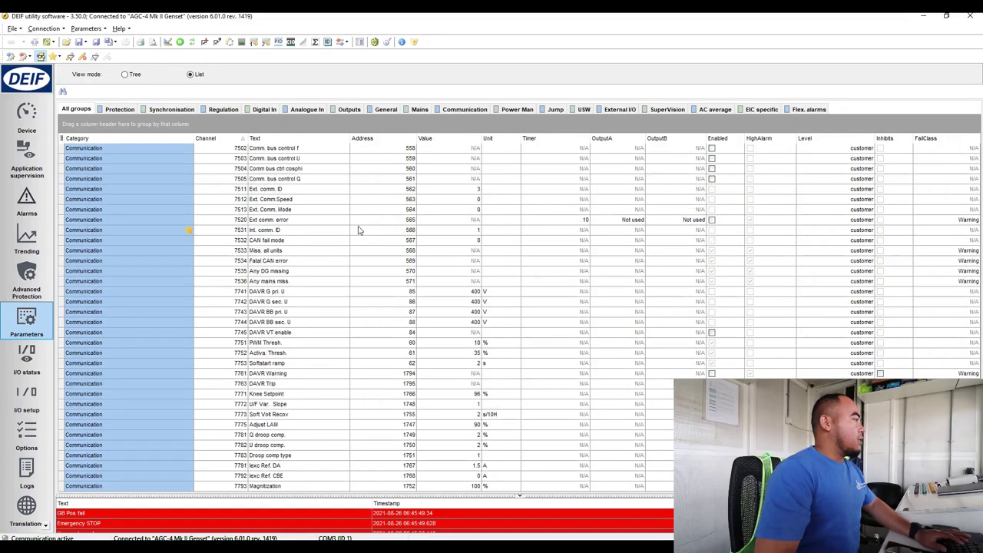
scroll(357, 230, "up", 10)
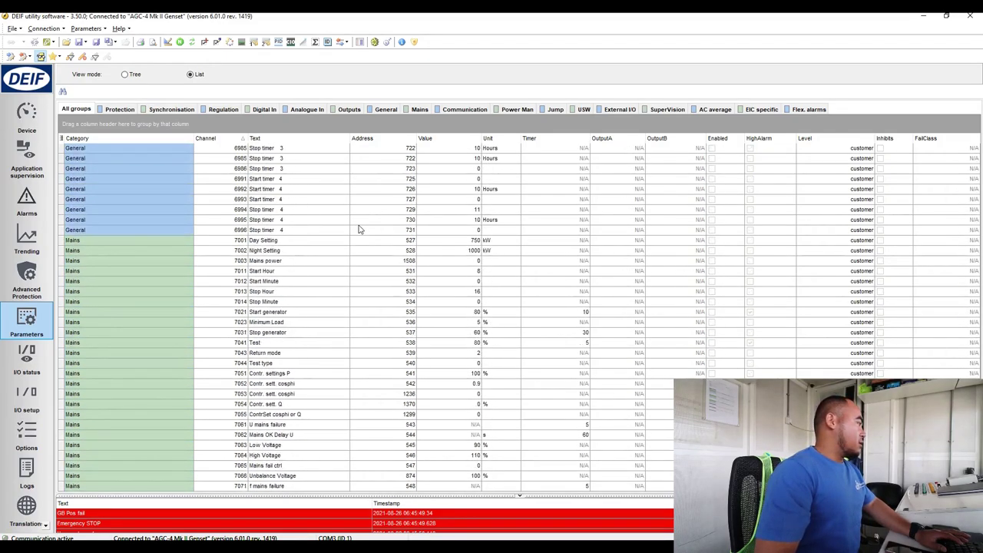
scroll(357, 229, "up", 3)
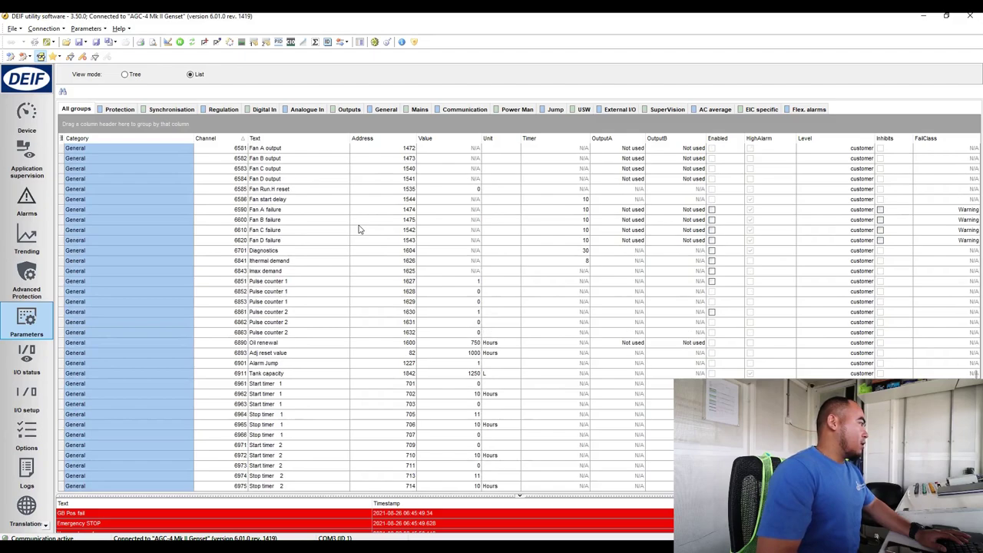
scroll(358, 230, "up", 20)
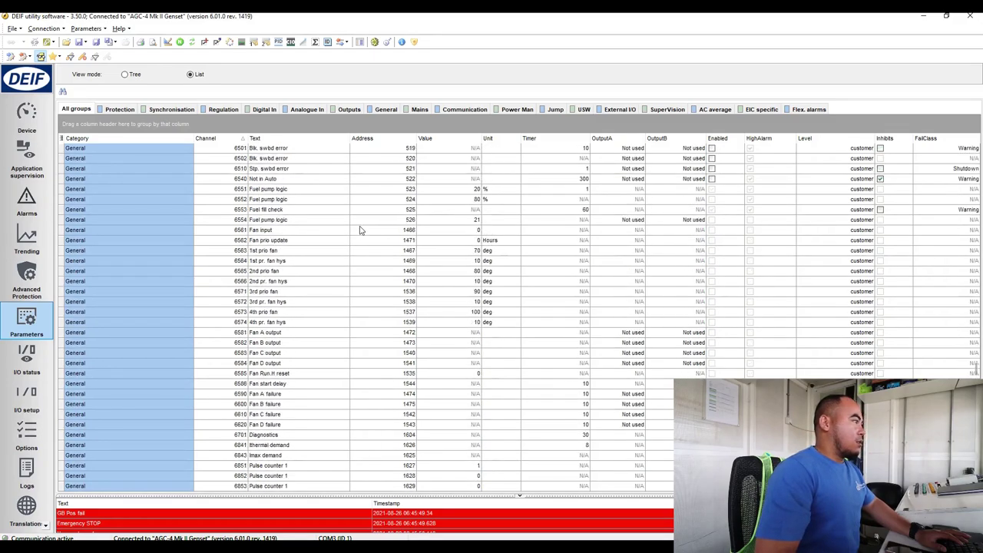
scroll(360, 228, "up", 20)
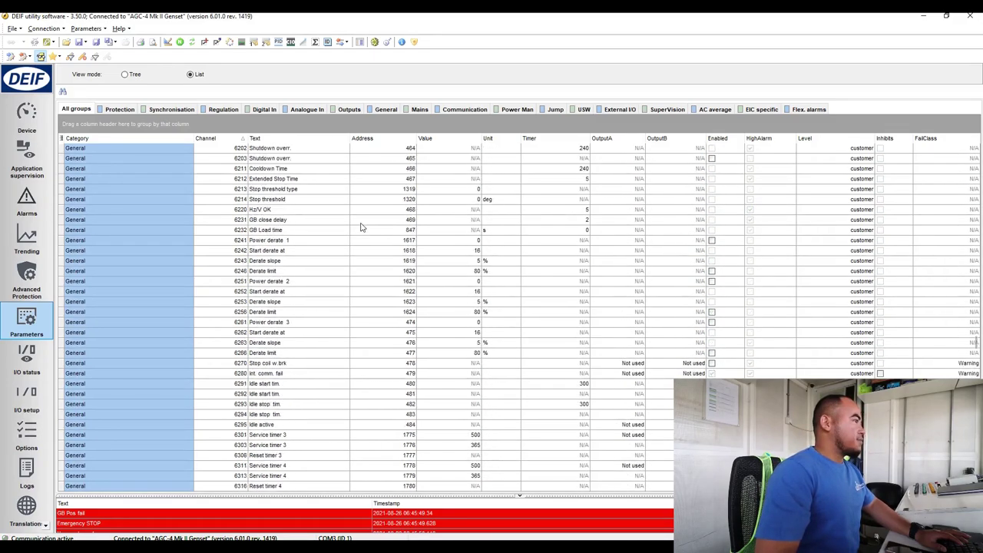
scroll(361, 228, "up", 20)
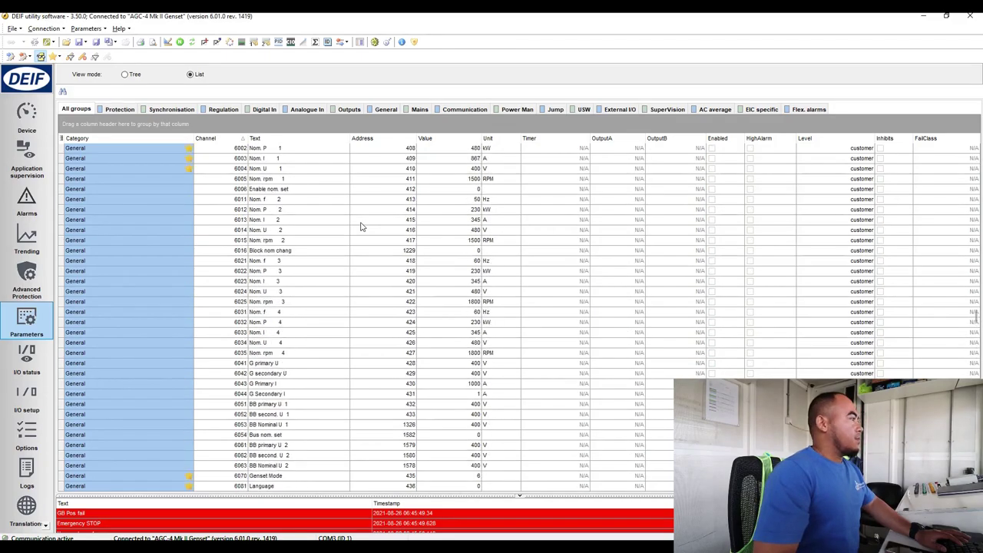
scroll(361, 226, "up", 20)
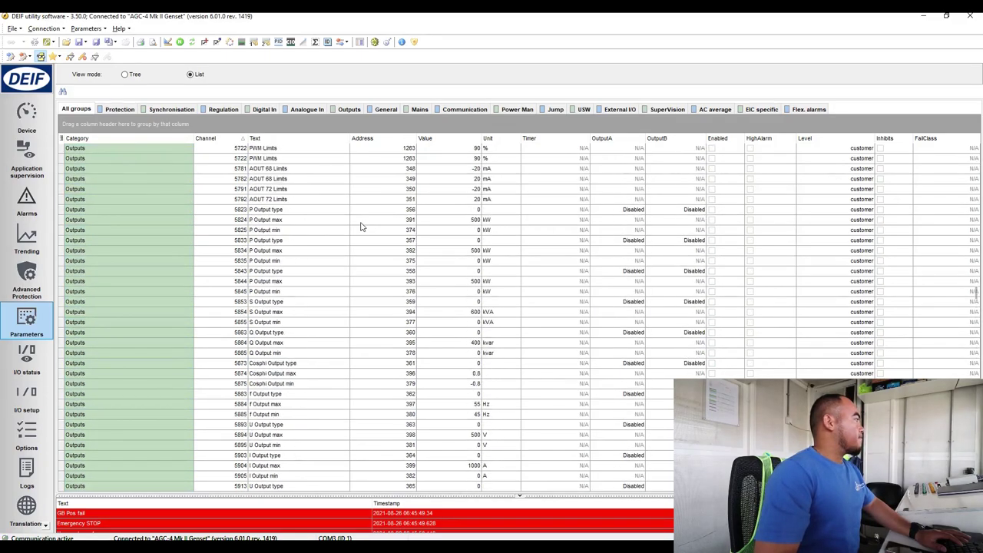
scroll(361, 226, "up", 11)
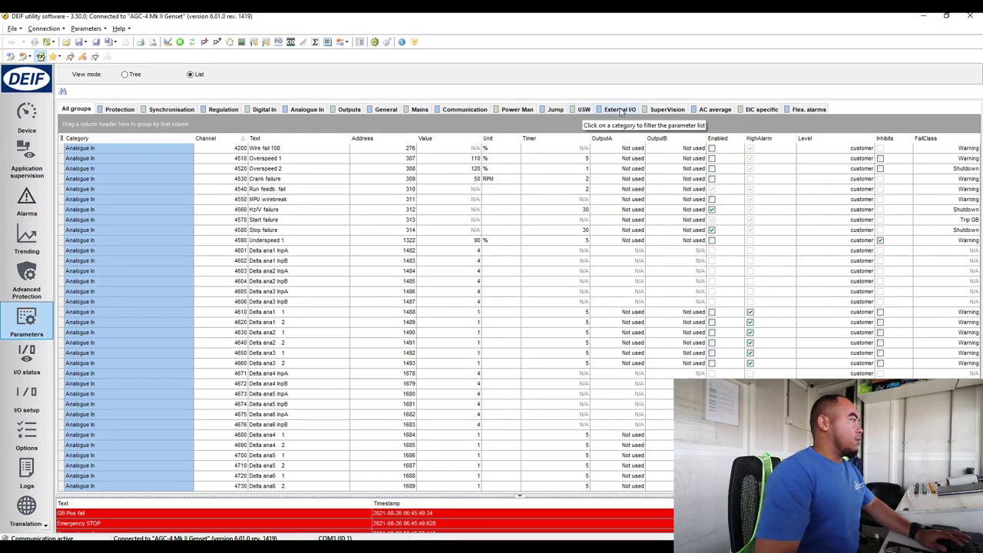
View the SuperVision and AC average groups, re-read parameters from the controller, then filter to Flex. alarms
left_click(667, 110)
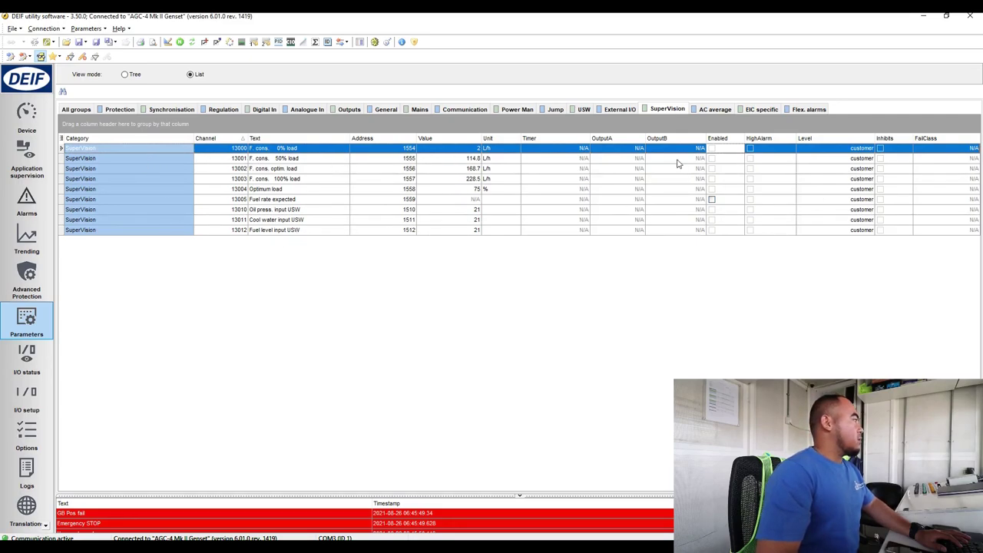
left_click(715, 109)
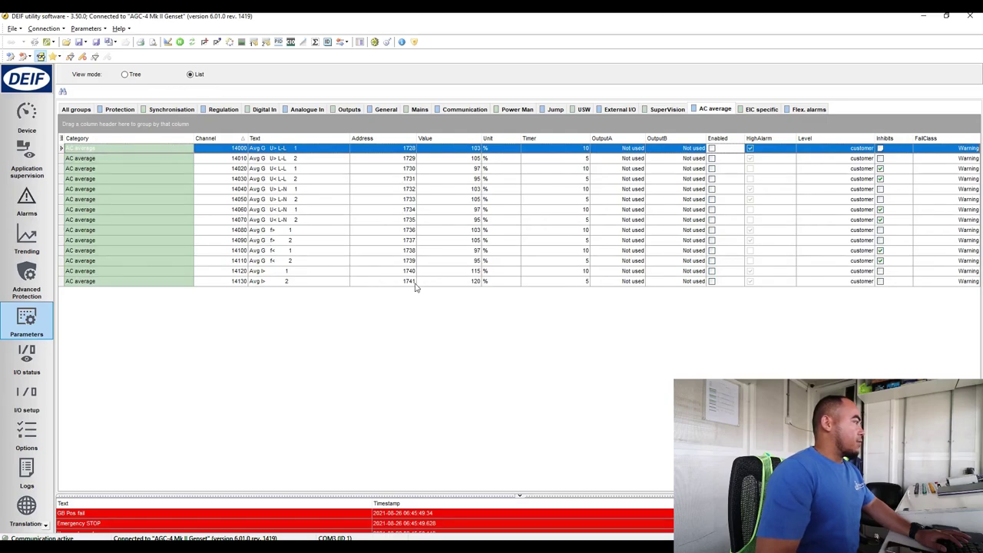
left_click(9, 56)
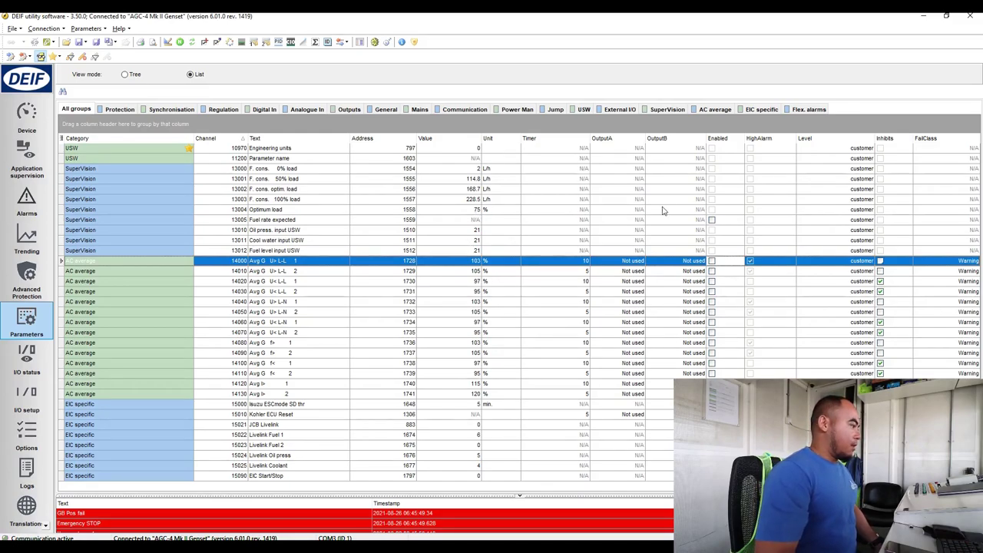
left_click(812, 111)
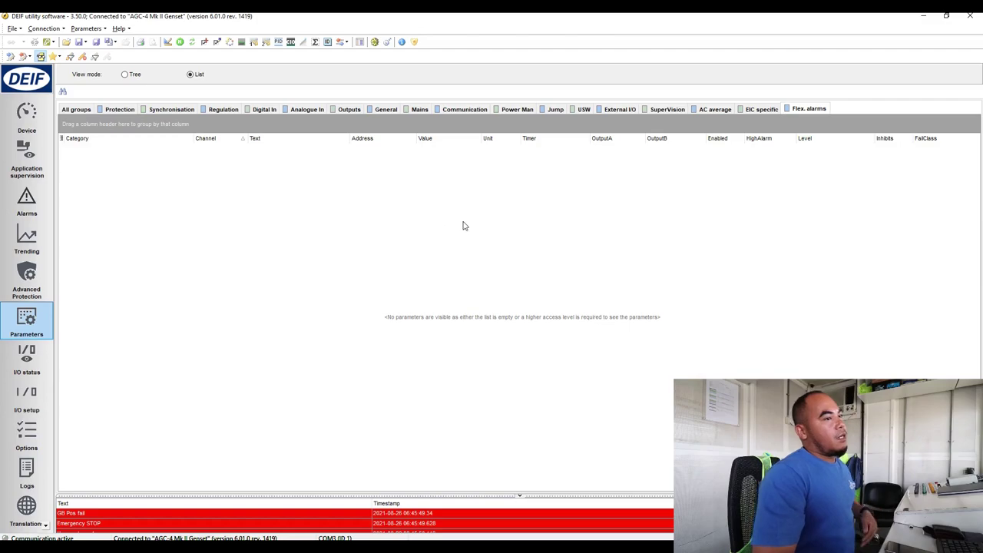
left_click(36, 470)
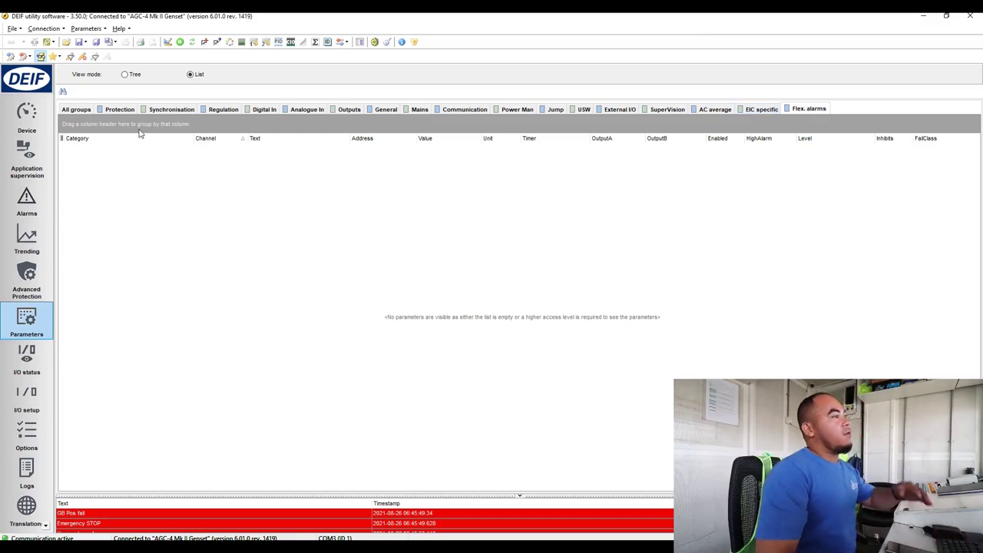
Return the parameter list to All groups, showing Jump, USW, SuperVision and AC average entries
left_click(79, 109)
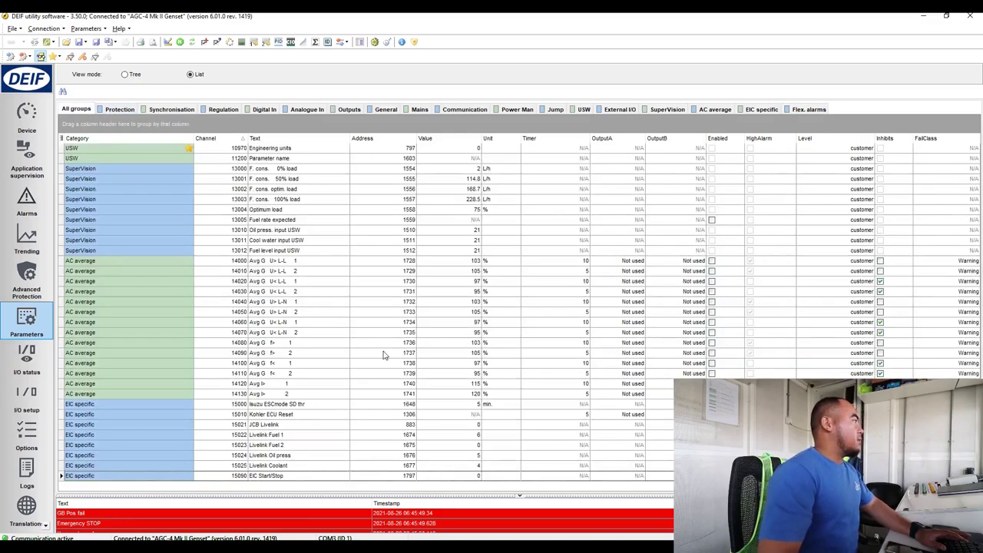
scroll(420, 322, "up", 6)
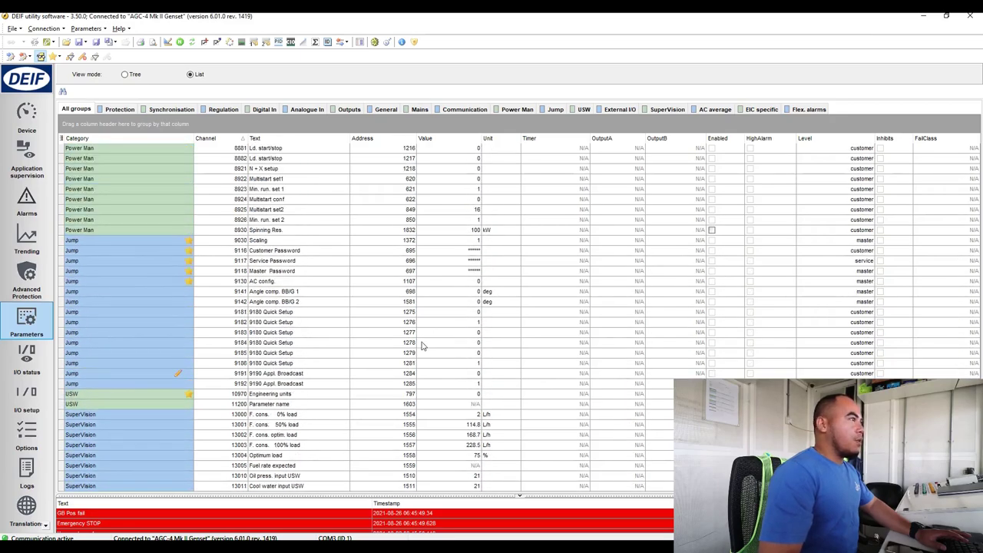
scroll(421, 347, "down", 2)
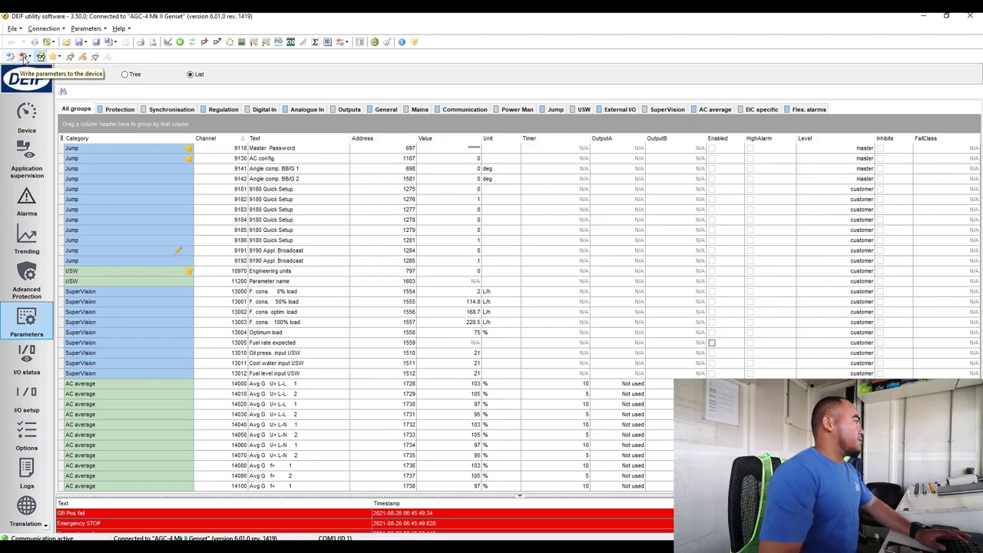
Use Write all to send every parameter to the controller and acknowledge the 1461-of-1461 summary
left_click(28, 58)
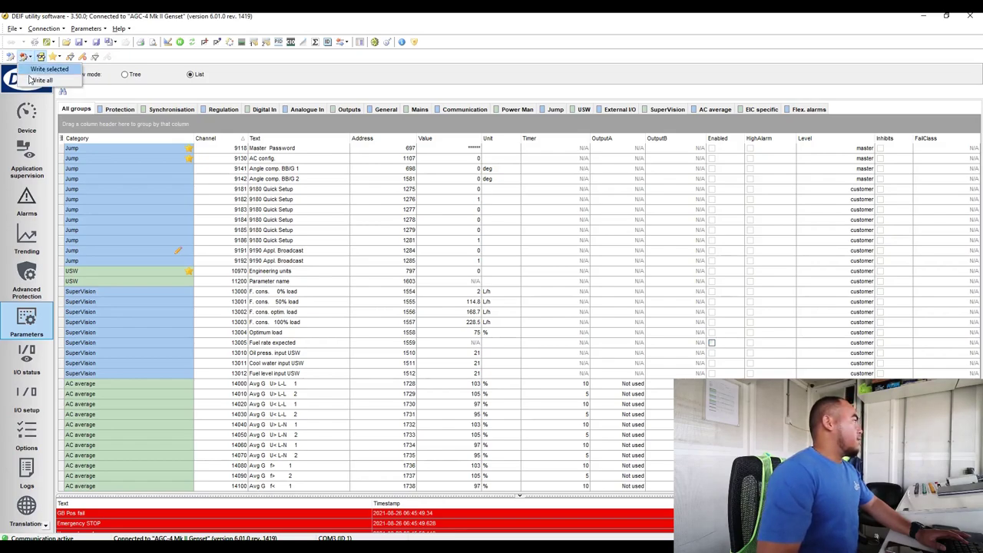
left_click(40, 81)
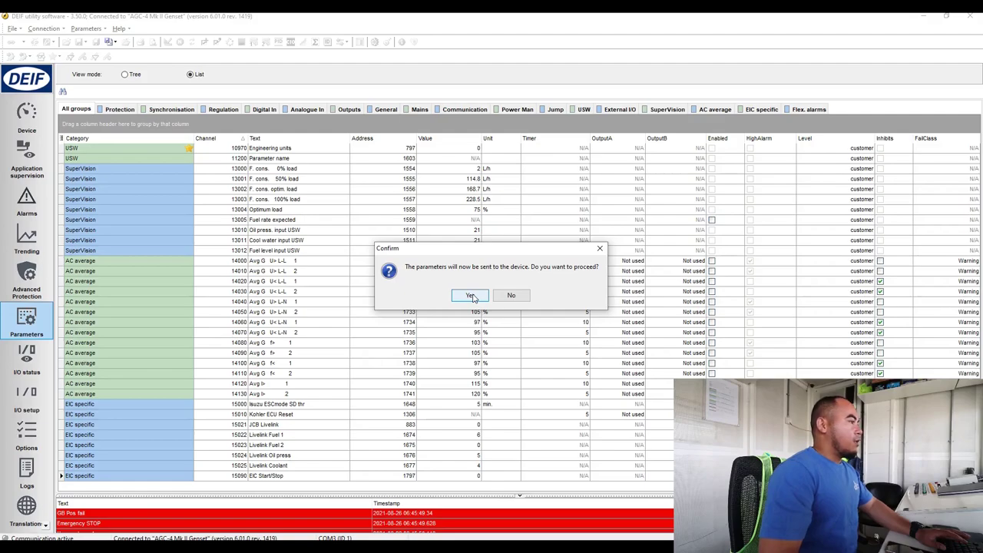
left_click(471, 296)
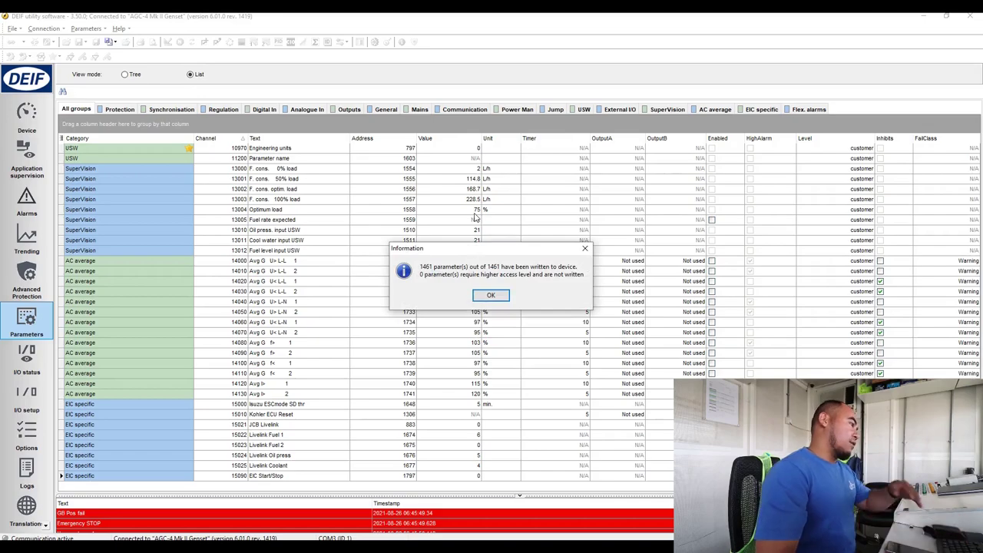
left_click(489, 297)
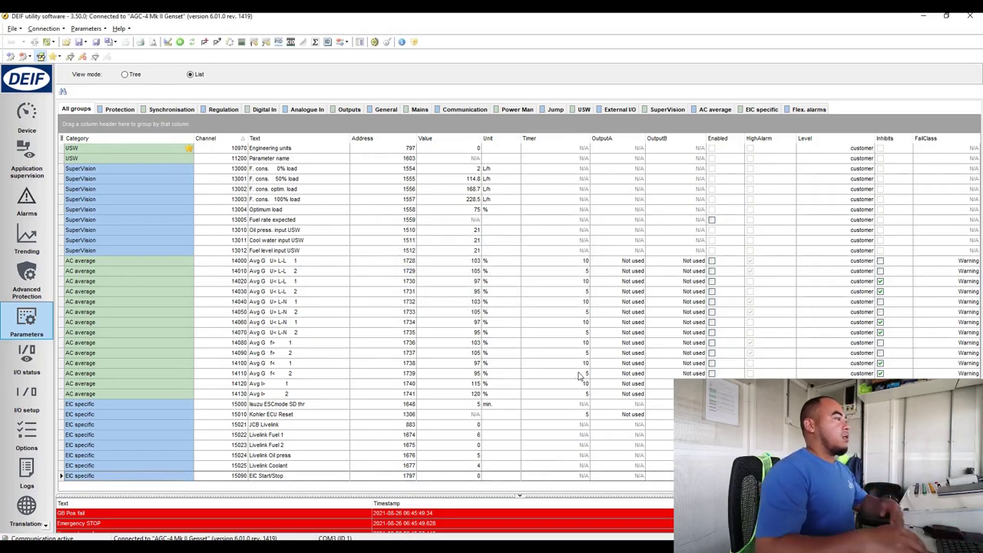
Re-read the parameters from the genset controller, with the list opening on Protection channel 1000
scroll(582, 368, "up", 6)
scroll(588, 347, "up", 12)
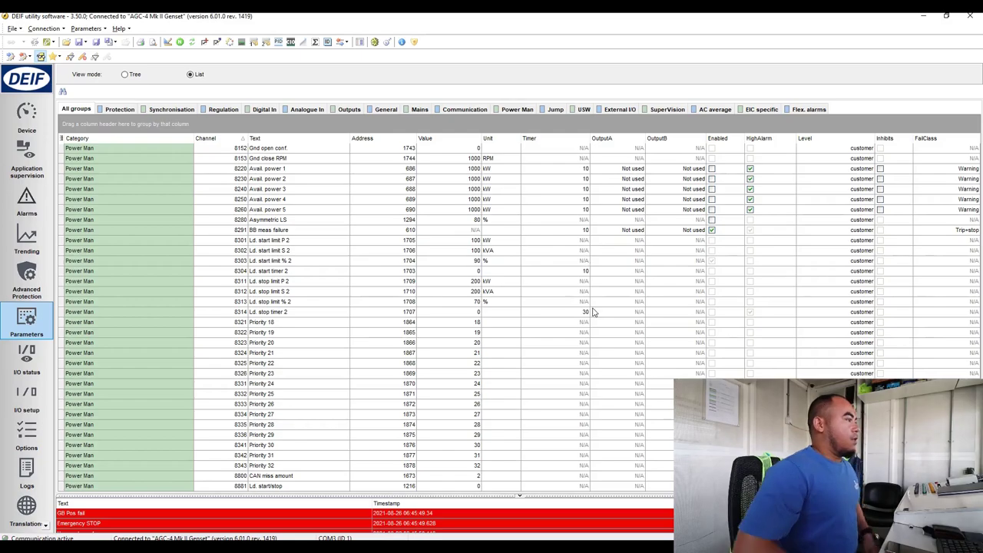
scroll(592, 312, "up", 15)
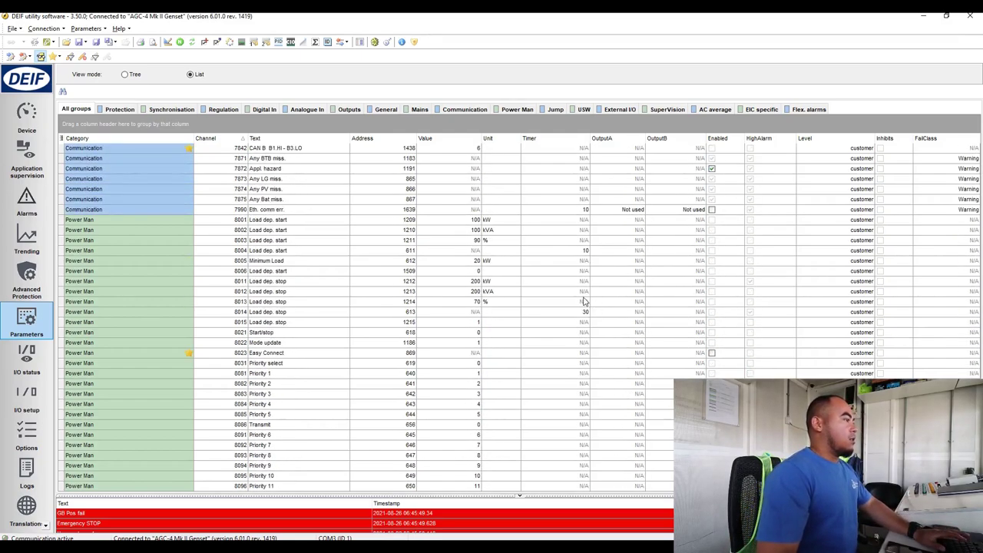
scroll(584, 302, "up", 15)
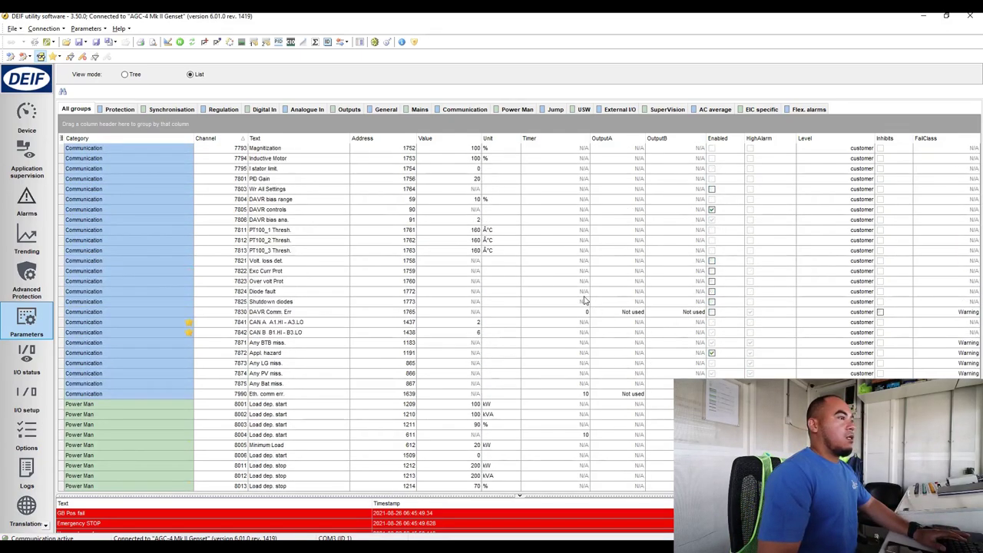
scroll(559, 307, "up", 10)
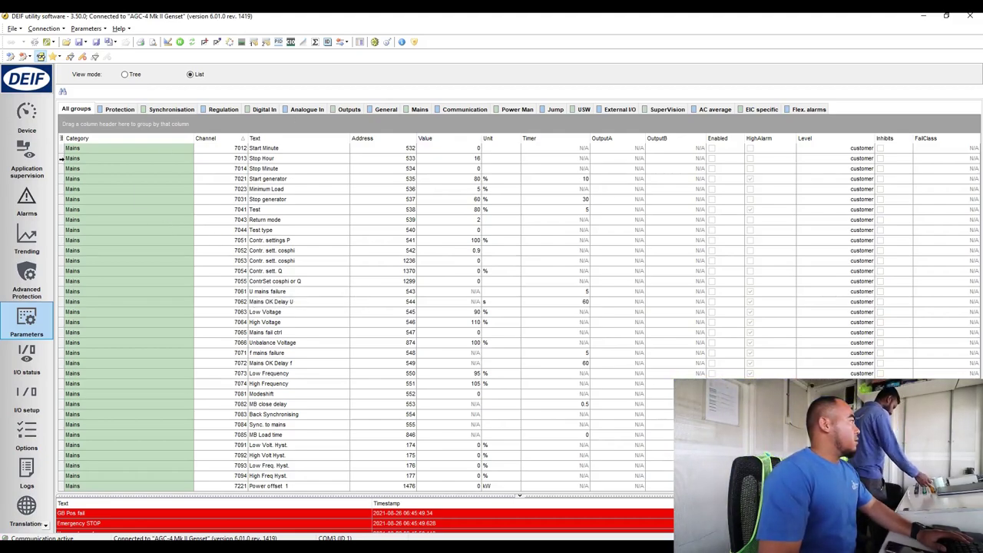
left_click(10, 57)
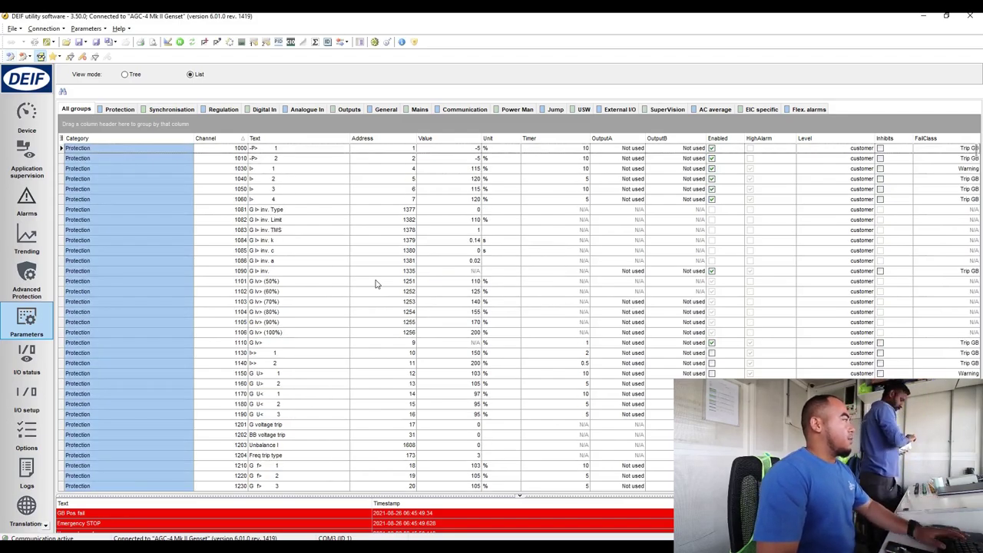
scroll(421, 250, "down", 13)
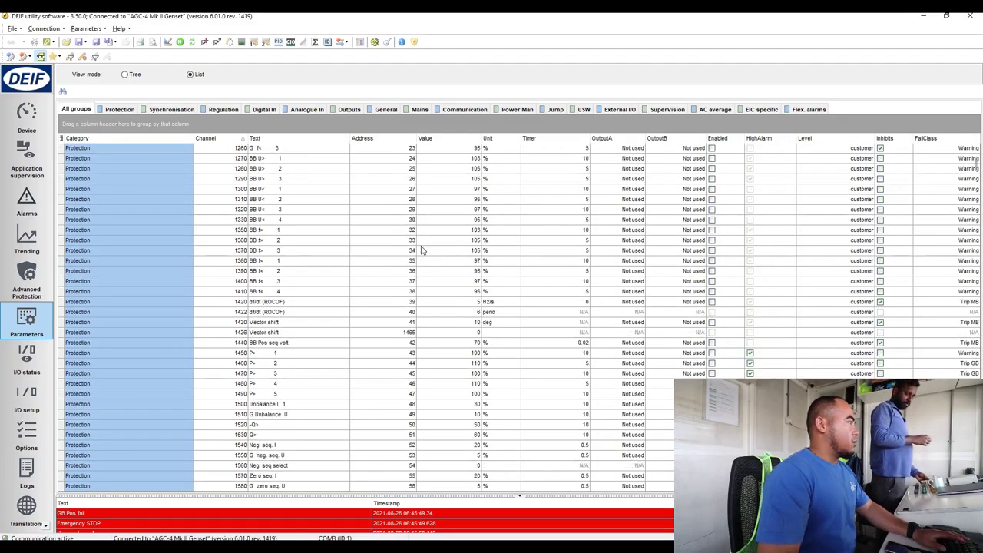
scroll(421, 249, "up", 13)
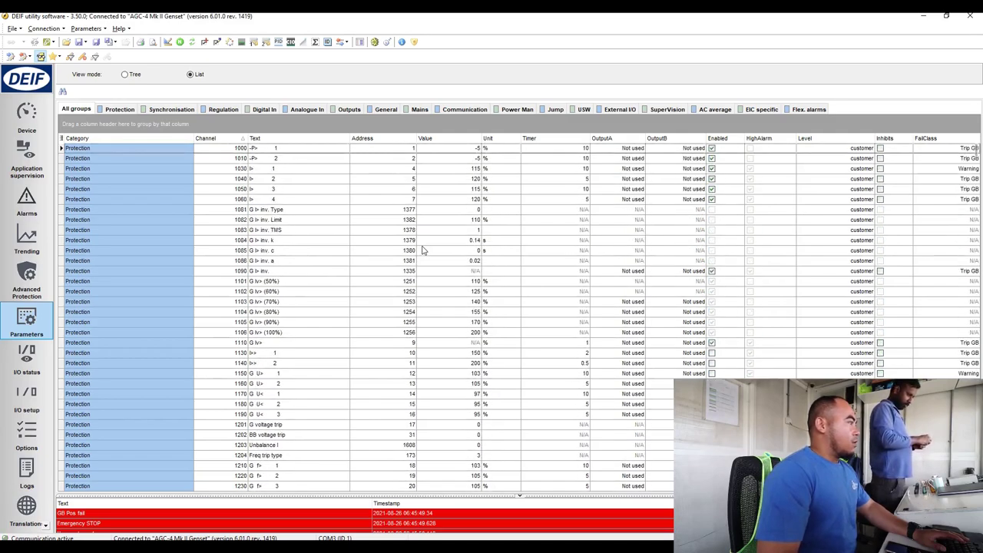
Open the commands panel, move it to the upper right, review its commands, and close it
left_click(374, 42)
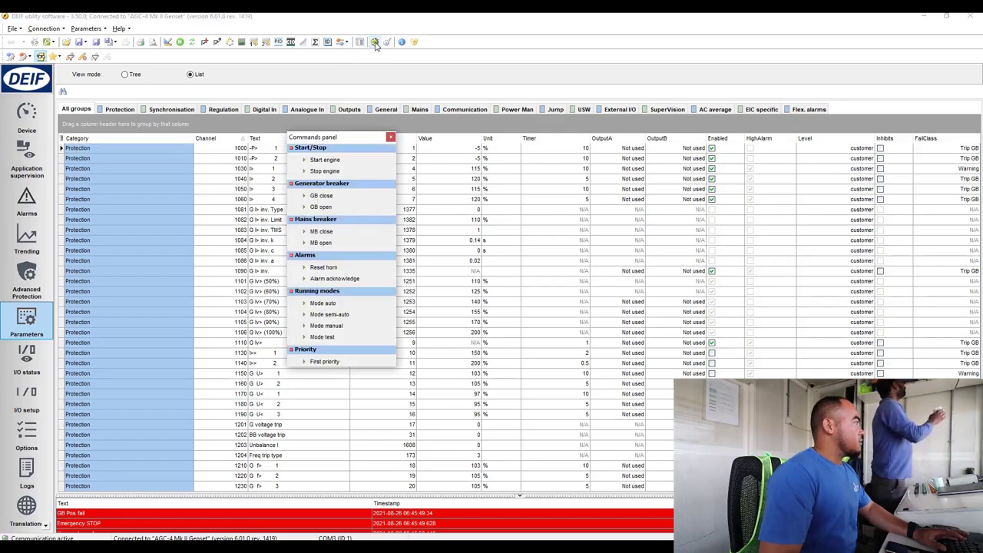
left_click_drag(351, 139, 682, 63)
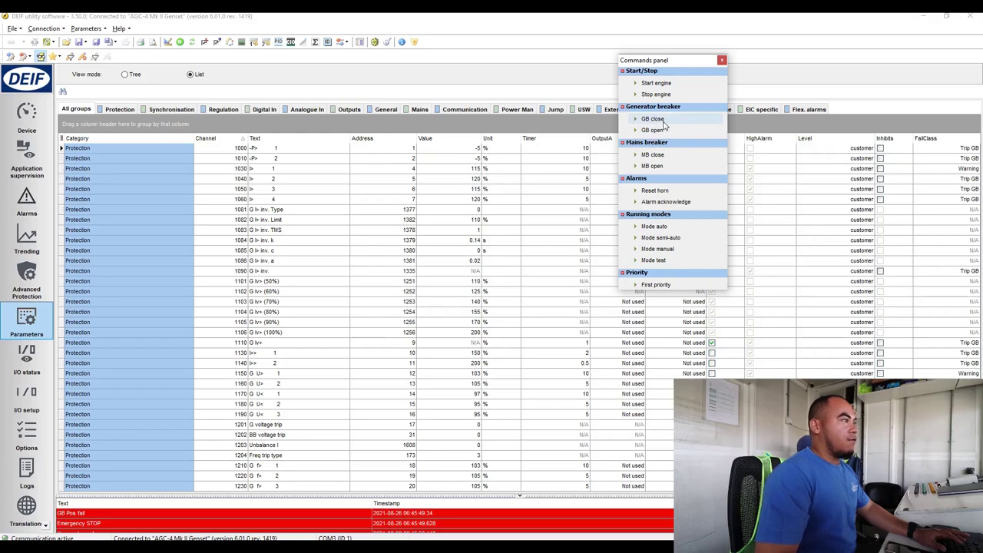
left_click(653, 119)
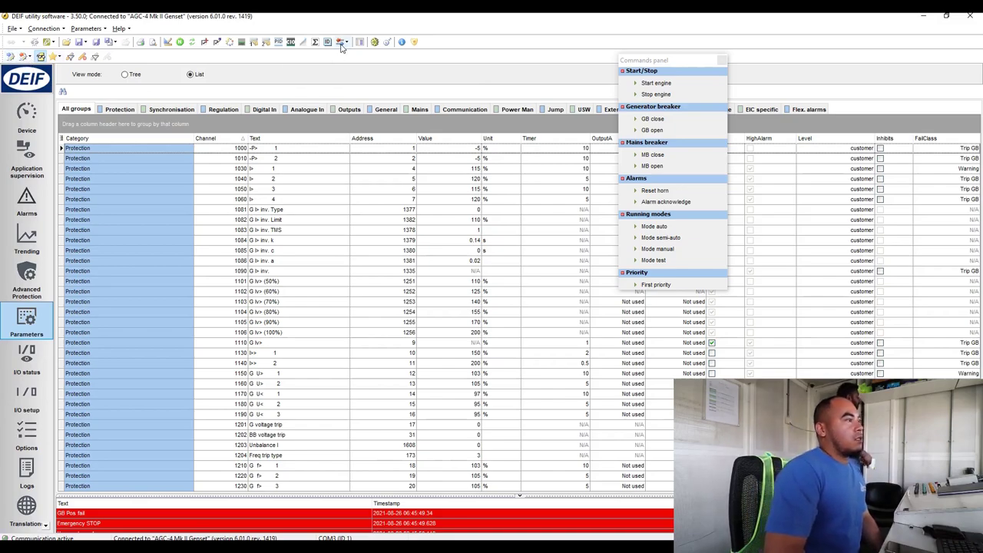
left_click(721, 60)
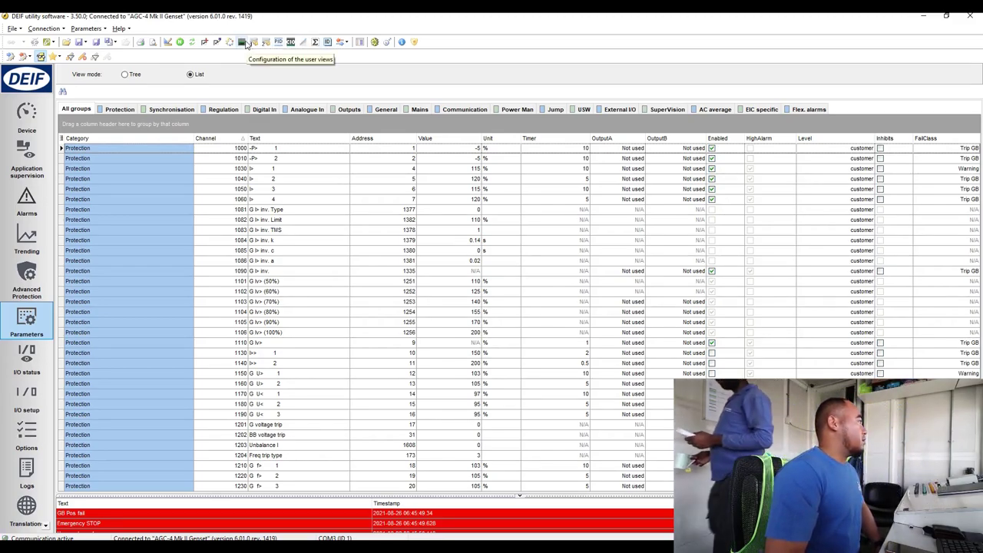
left_click(241, 41)
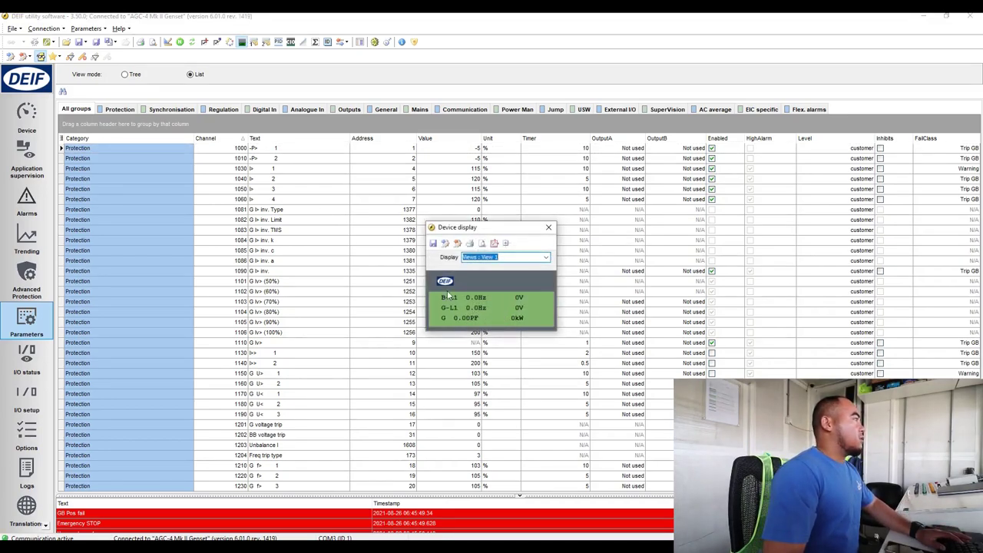
left_click(547, 257)
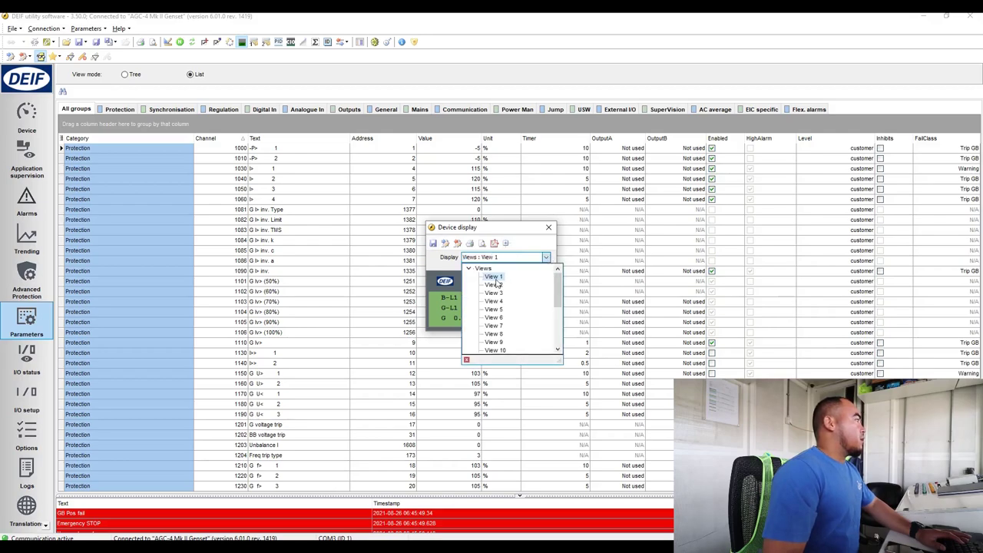
mouse_move(556, 290)
left_mouse_down()
mouse_move(555, 340)
mouse_move(553, 281)
left_mouse_up()
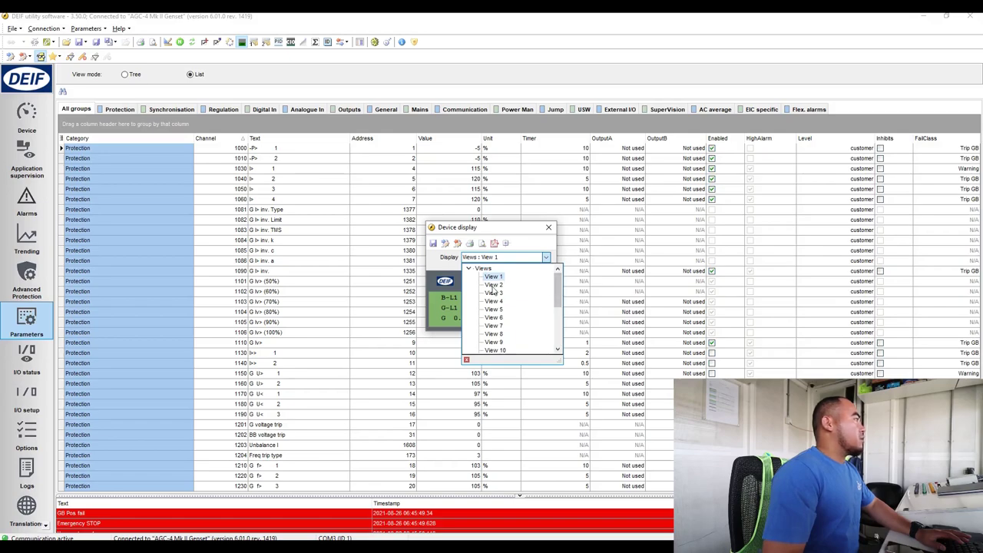
left_click(530, 245)
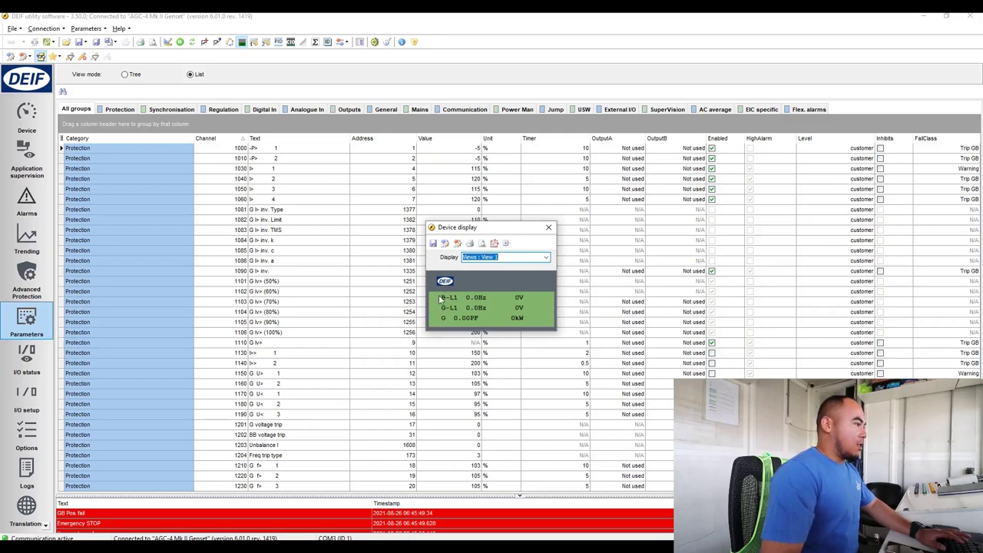
left_click(543, 256)
left_click(493, 284)
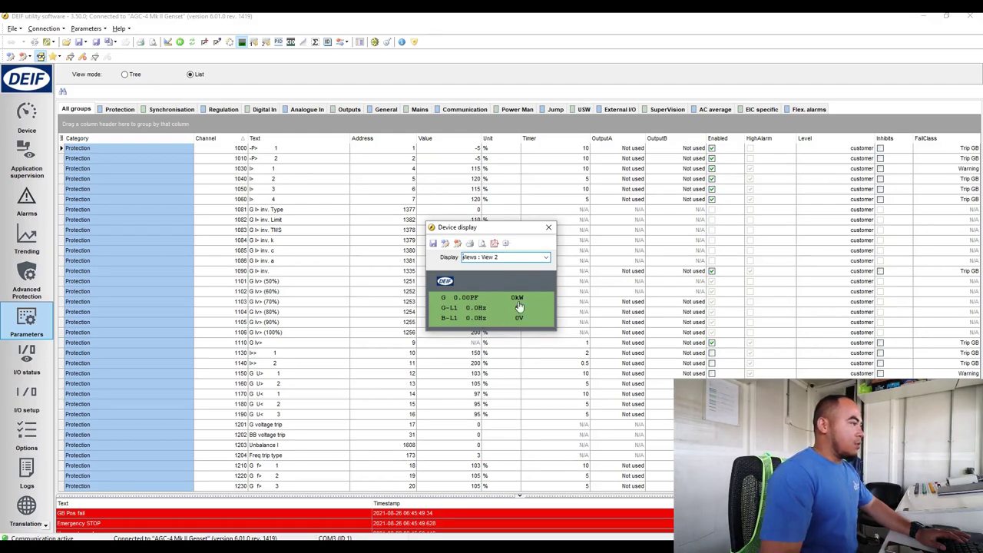
left_click(545, 260)
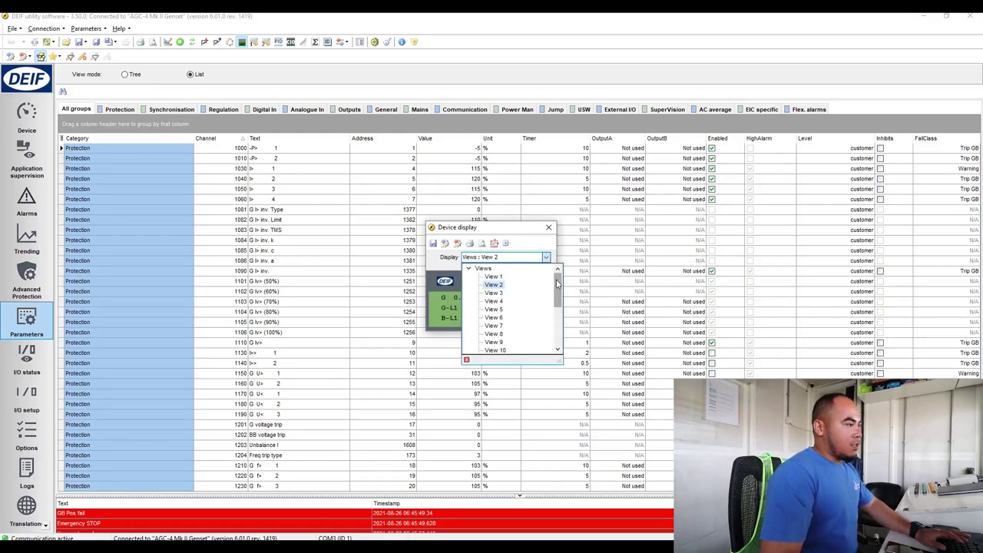
scroll(537, 346, "down", 4)
scroll(491, 338, "up", 4)
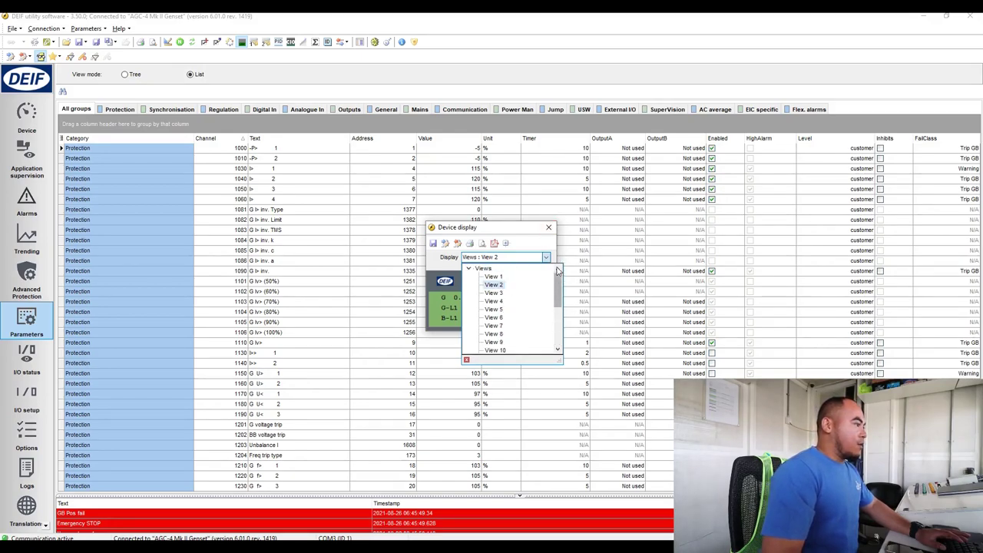
left_click(546, 256)
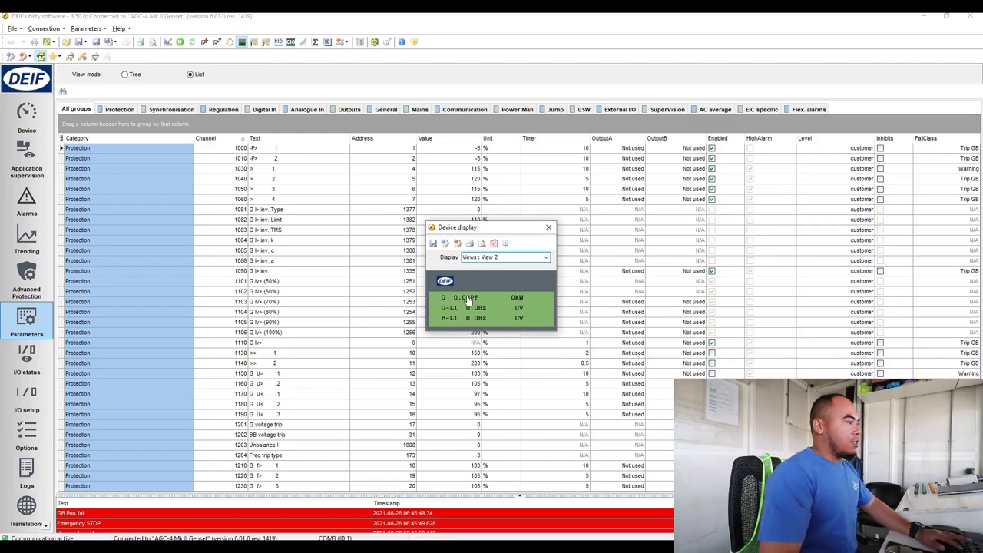
double_click(508, 275)
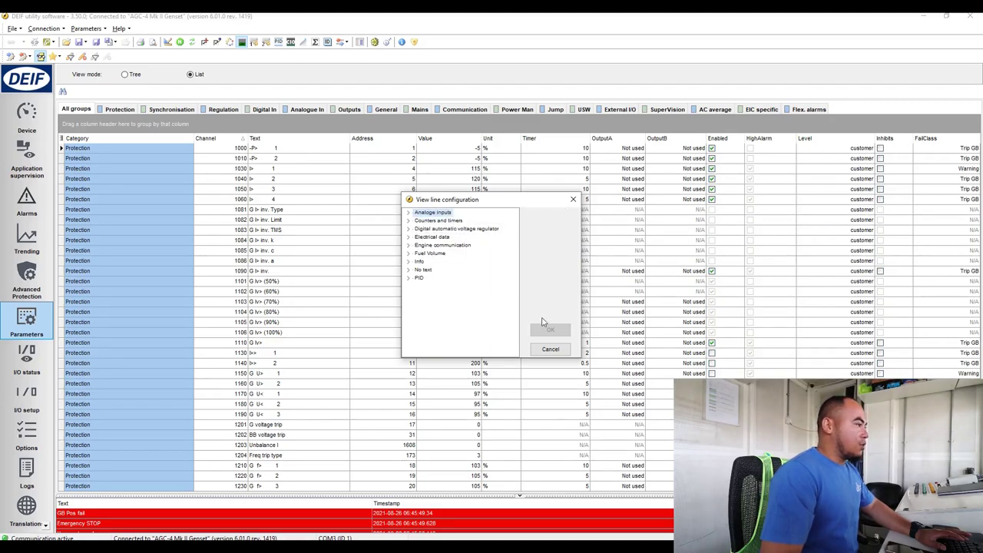
left_click(572, 199)
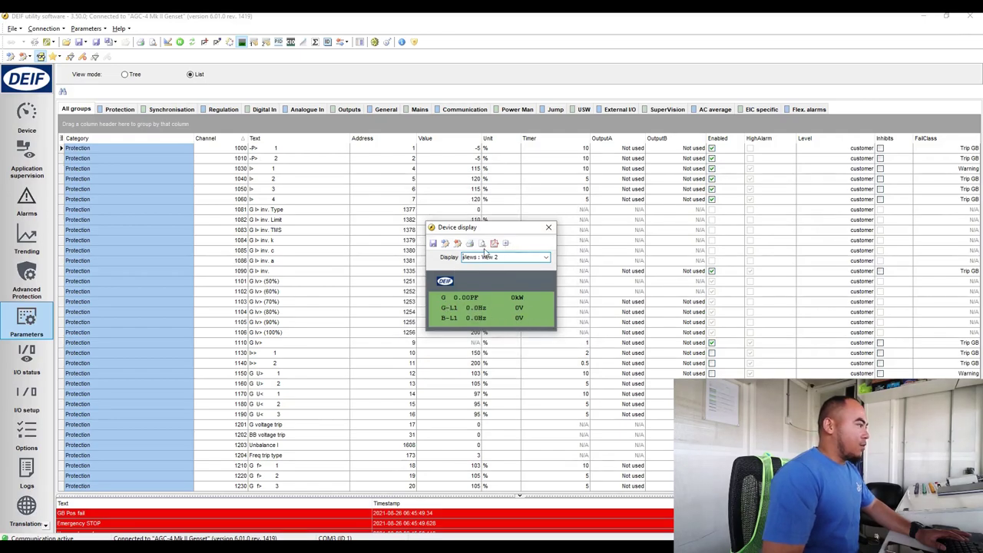
left_click(547, 228)
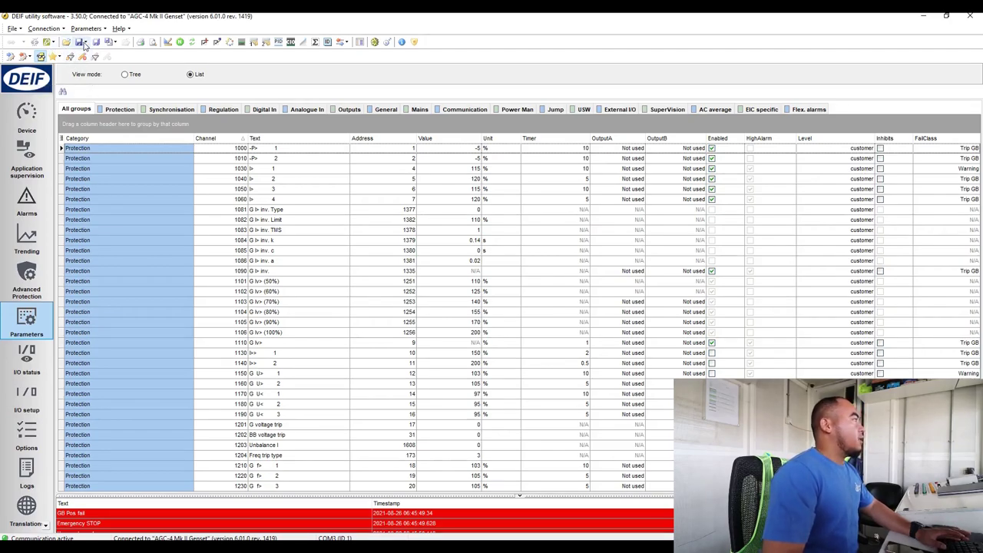
Choose Save All (Shift+Ctrl+S) from the Save dropdown to save every controller parameter
left_click(85, 43)
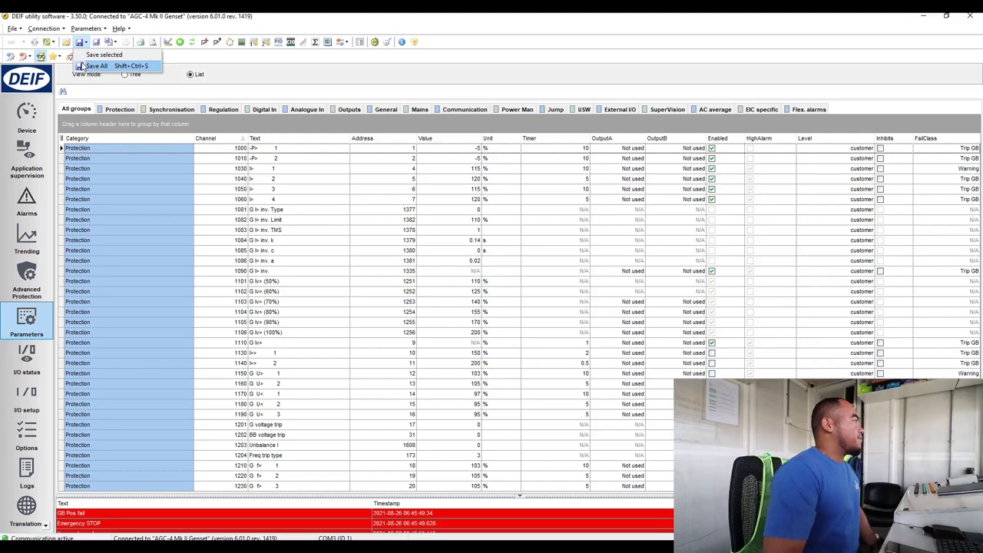
left_click(336, 80)
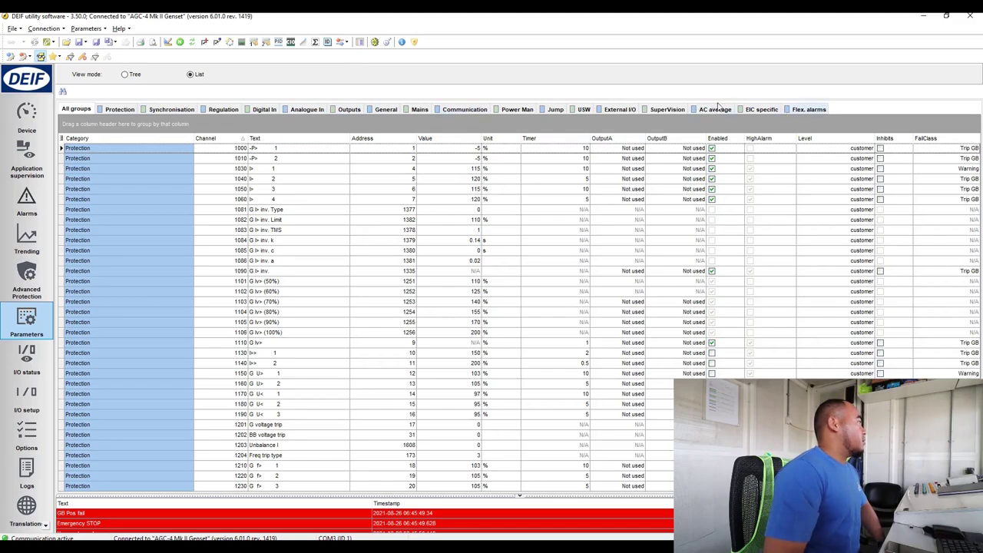
scroll(450, 213, "down", 2)
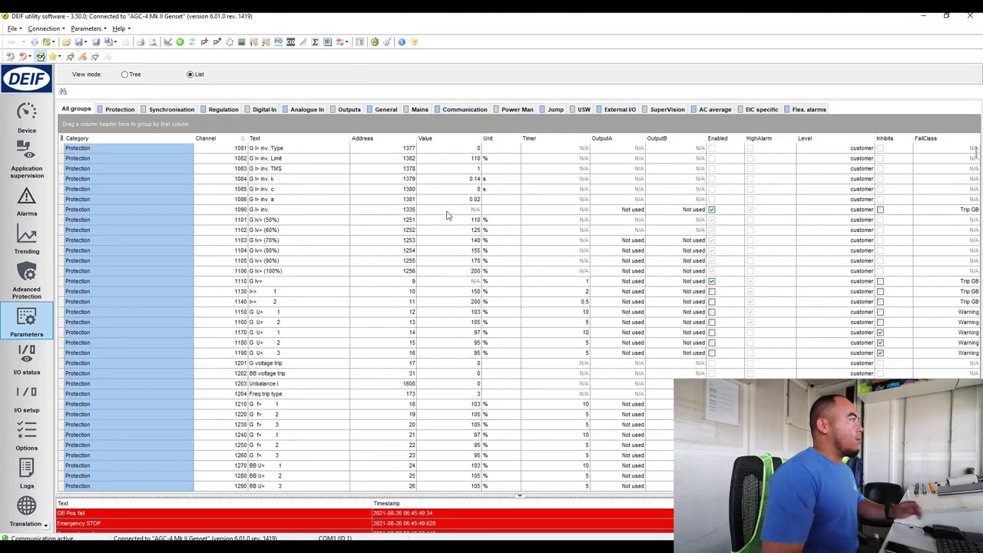
scroll(450, 212, "up", 2)
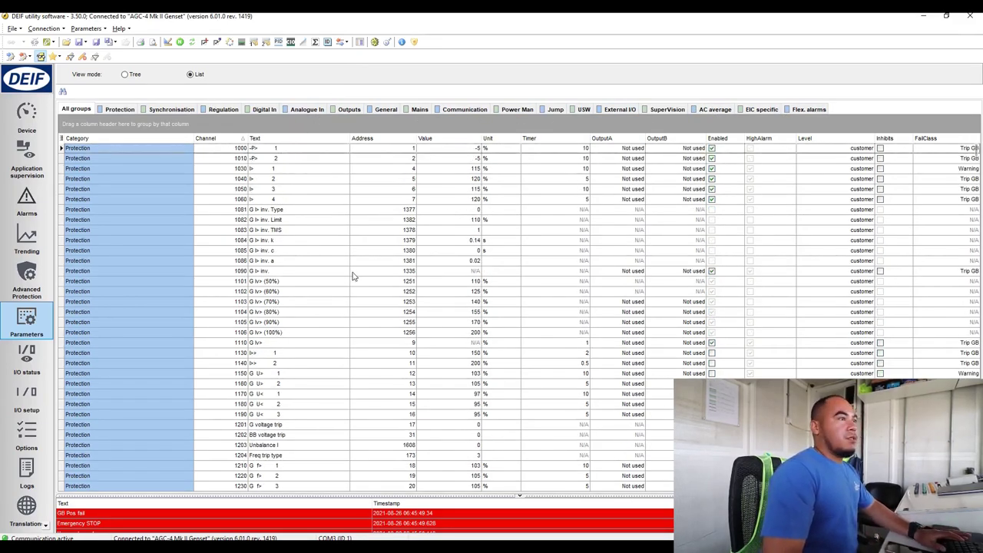